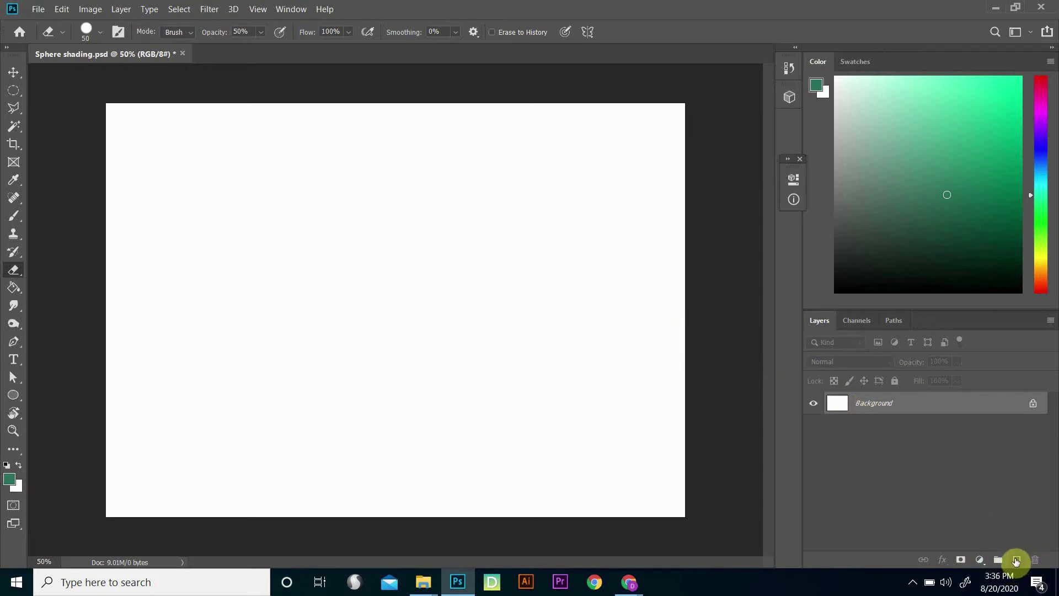
# Step: Add a new empty layer above the Background and activate the Brush tool
pyautogui.click(1016, 561)
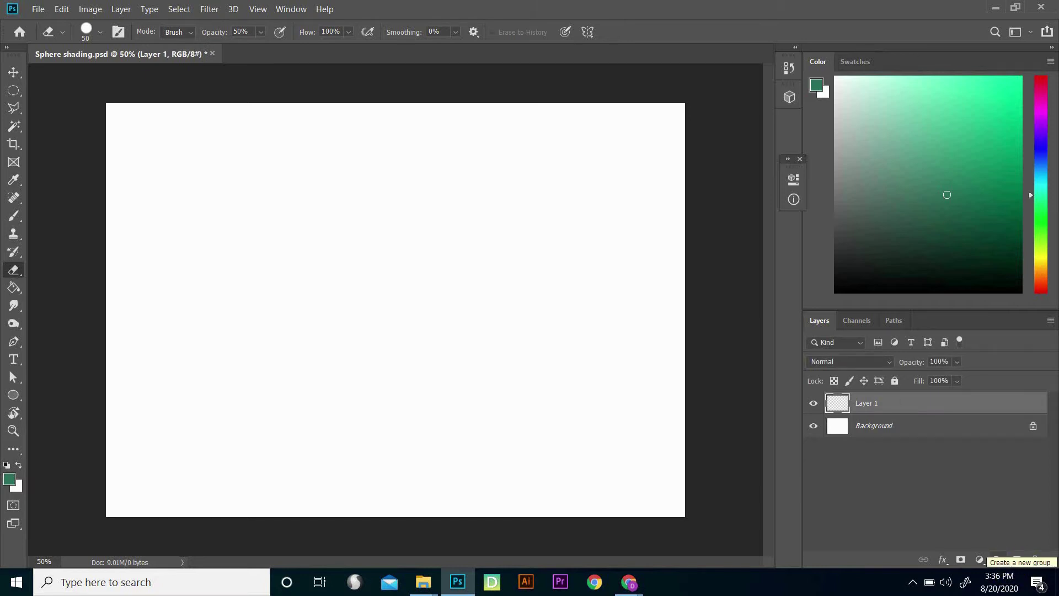
pyautogui.click(823, 275)
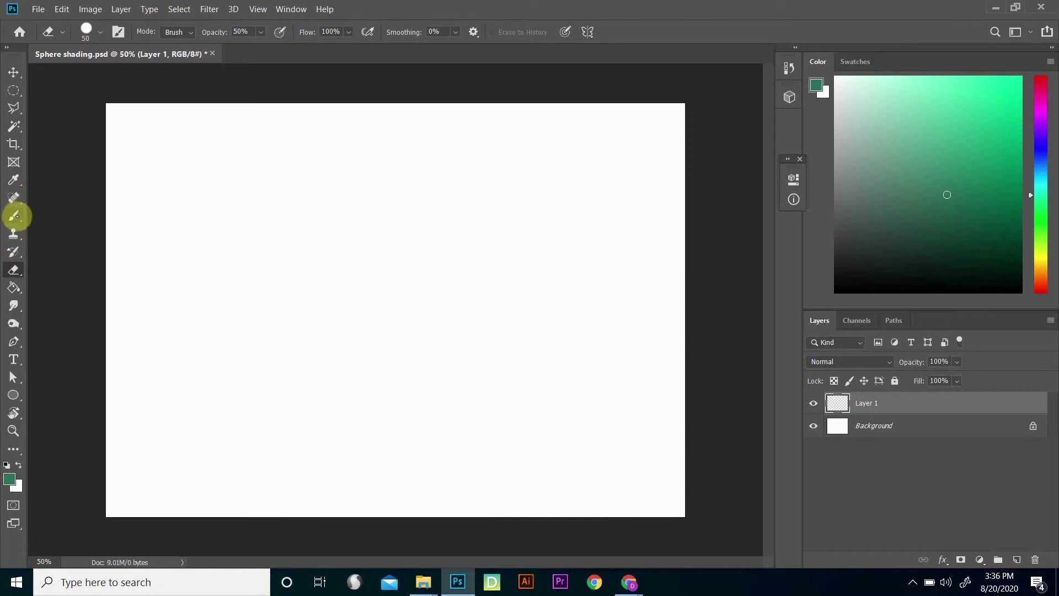
pyautogui.click(13, 217)
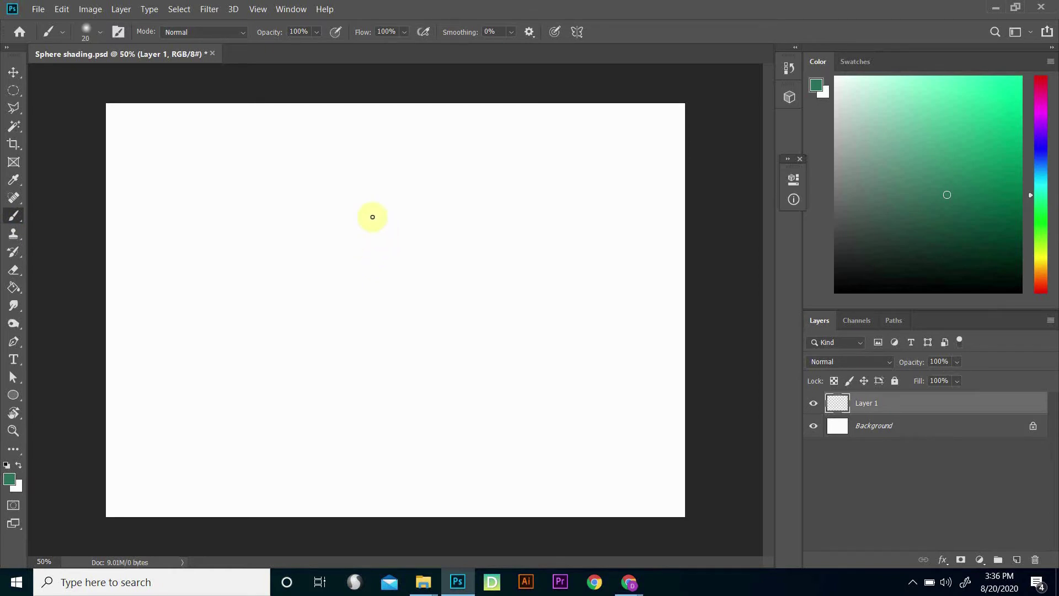
# Step: Paint test squiggles on the canvas with the brush at 20 px and again at 10 px
pyautogui.moveTo(369, 216)
pyautogui.mouseDown()
pyautogui.moveTo(338, 421)
pyautogui.moveTo(449, 272)
pyautogui.mouseUp()
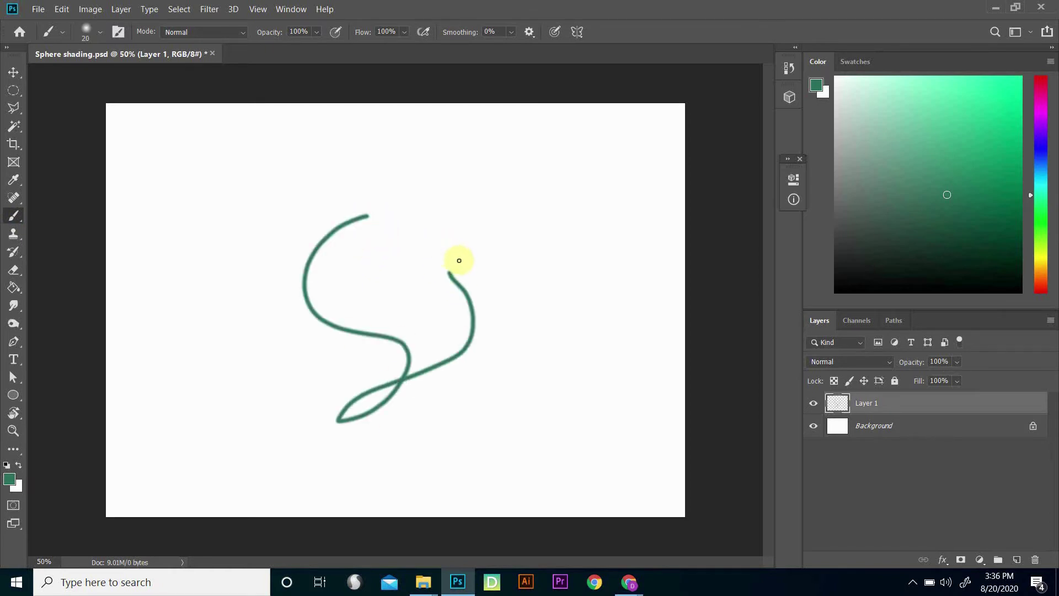
pyautogui.press('[')
pyautogui.moveTo(477, 226)
pyautogui.mouseDown()
pyautogui.moveTo(470, 334)
pyautogui.moveTo(502, 335)
pyautogui.moveTo(450, 274)
pyautogui.moveTo(431, 315)
pyautogui.moveTo(466, 316)
pyautogui.mouseUp()
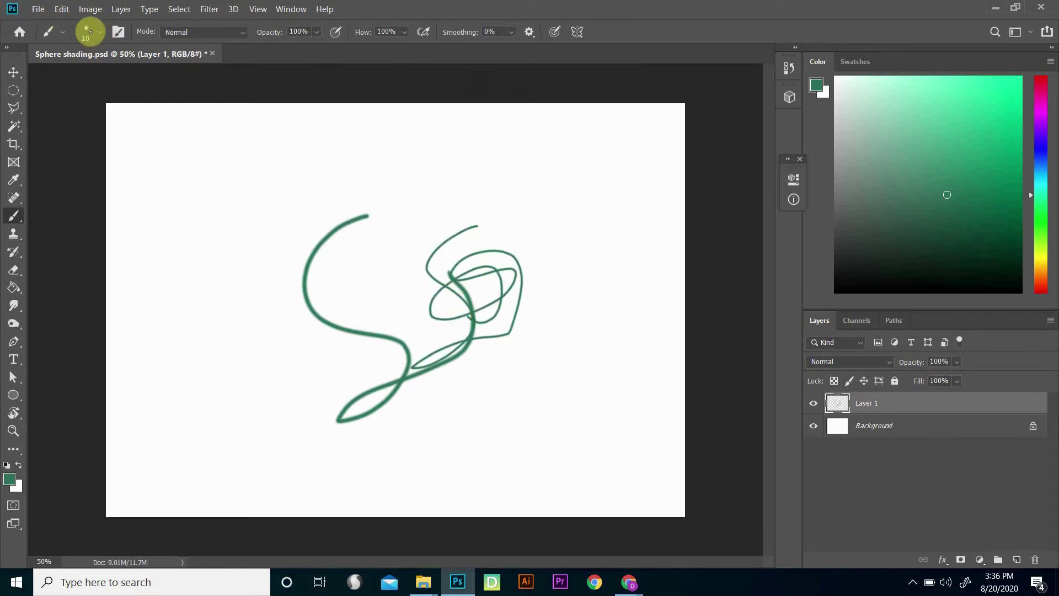
# Step: Set the brush hardness to 92% and paint two test strokes over the squiggles
pyautogui.click(101, 35)
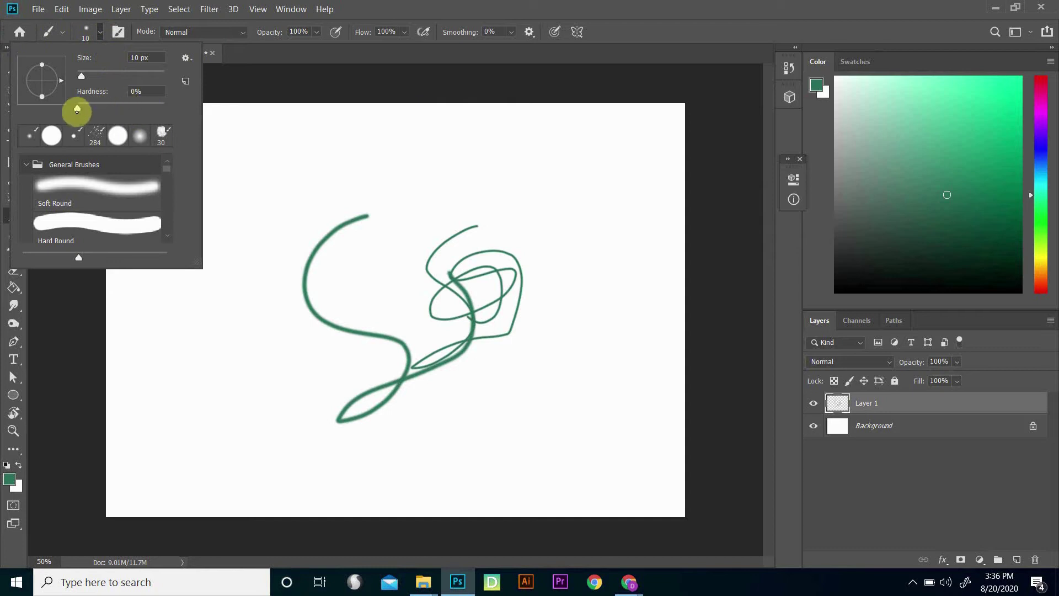
pyautogui.moveTo(81, 111); pyautogui.dragTo(156, 110)
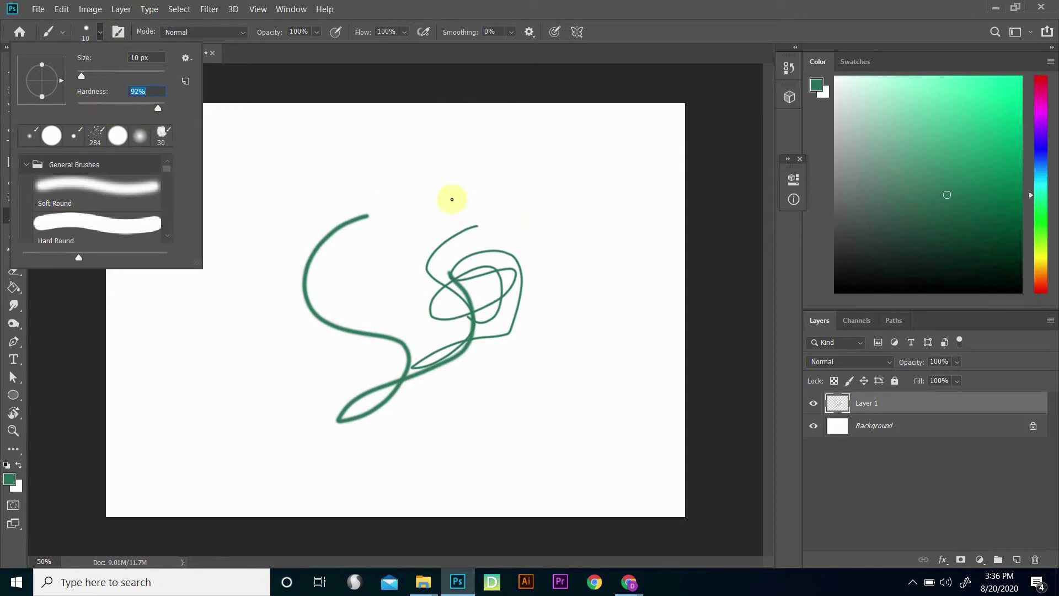
pyautogui.moveTo(466, 197); pyautogui.dragTo(425, 338)
pyautogui.moveTo(392, 262); pyautogui.dragTo(390, 360)
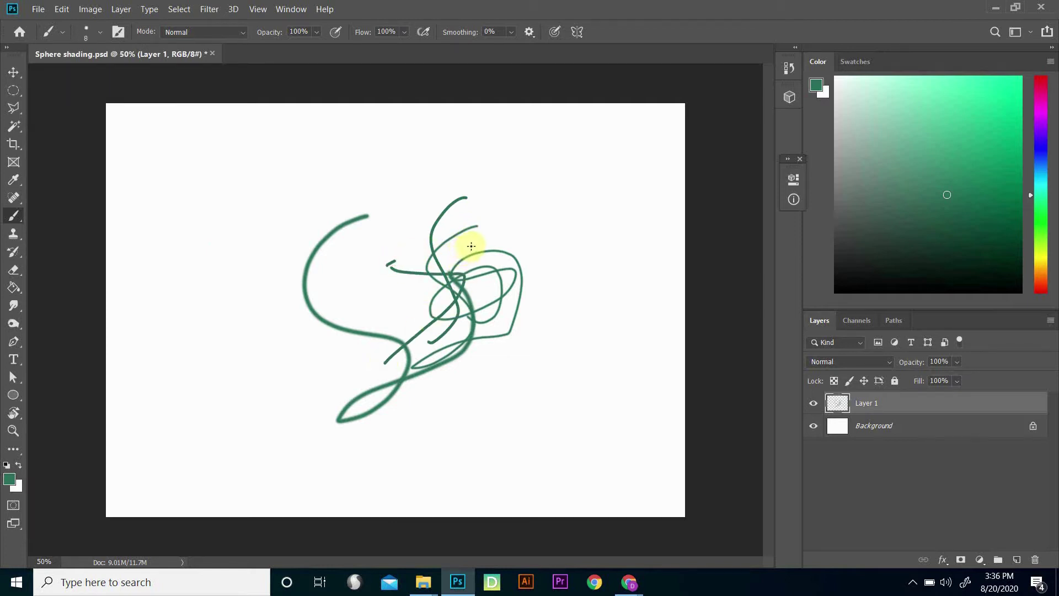
# Step: Undo all the test strokes while keeping the empty Layer 1
pyautogui.hotkey('ctrl', 'z')
pyautogui.hotkey('ctrl', 'z')
pyautogui.hotkey('ctrl', 'z')
pyautogui.hotkey('ctrl', 'z')
pyautogui.hotkey('ctrl', 'z')
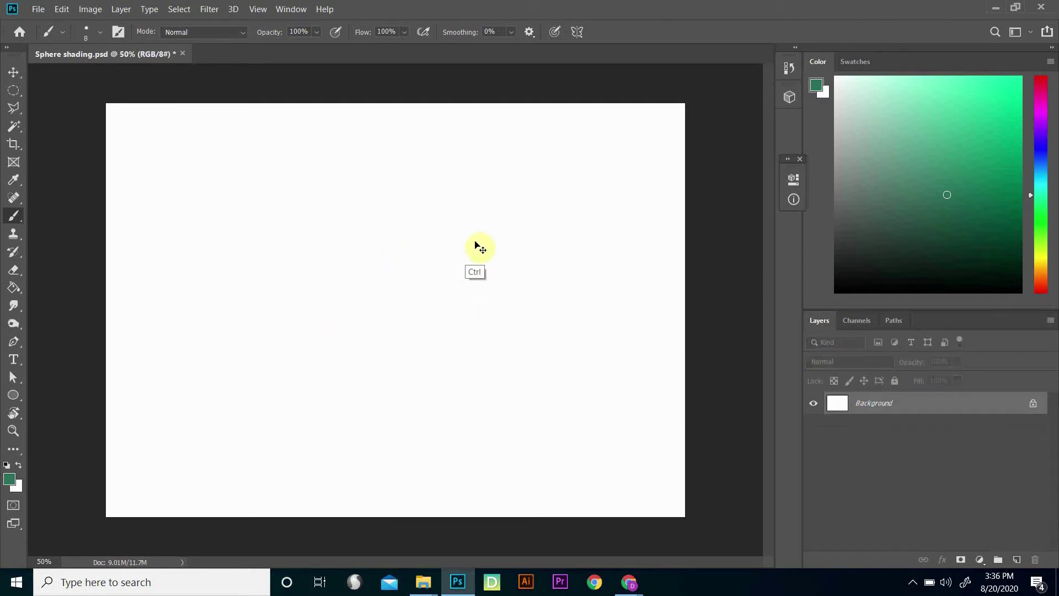
pyautogui.hotkey('ctrl', 'shift', 'z')
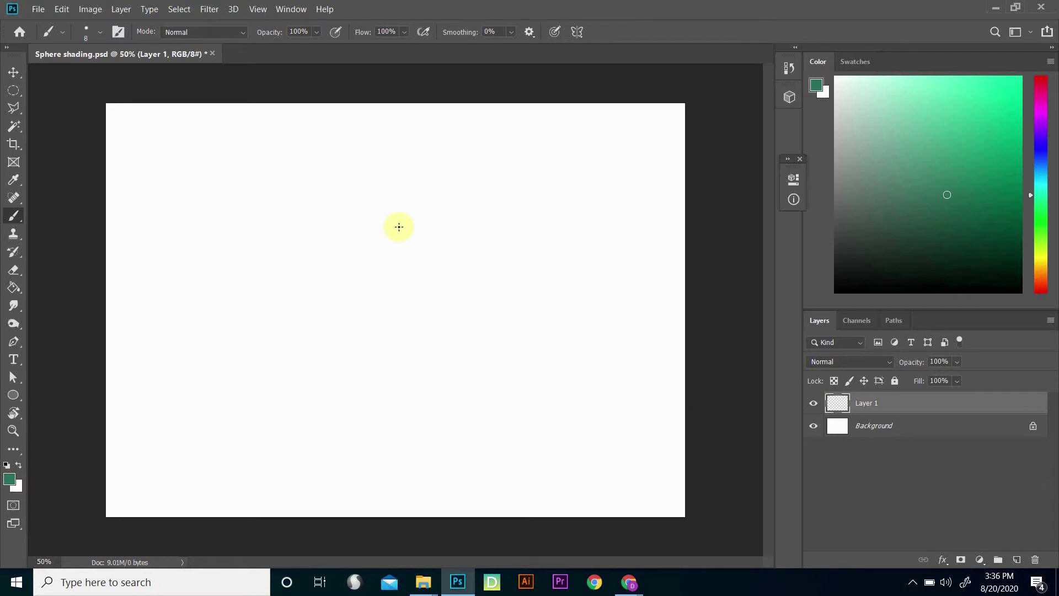
# Step: Sketch a large rough circle in dark green near the canvas centre on Layer 1, using short overlapping strokes
pyautogui.moveTo(378, 220)
pyautogui.mouseDown()
pyautogui.moveTo(347, 245)
pyautogui.moveTo(333, 316)
pyautogui.moveTo(355, 360)
pyautogui.moveTo(389, 383)
pyautogui.moveTo(448, 388)
pyautogui.moveTo(511, 358)
pyautogui.moveTo(531, 294)
pyautogui.moveTo(520, 239)
pyautogui.moveTo(501, 210)
pyautogui.moveTo(432, 195)
pyautogui.moveTo(355, 236)
pyautogui.moveTo(339, 281)
pyautogui.moveTo(342, 338)
pyautogui.moveTo(403, 388)
pyautogui.mouseUp()
pyautogui.moveTo(385, 217)
pyautogui.mouseDown()
pyautogui.moveTo(468, 209)
pyautogui.moveTo(461, 216)
pyautogui.moveTo(452, 204)
pyautogui.moveTo(506, 229)
pyautogui.moveTo(474, 214)
pyautogui.moveTo(528, 259)
pyautogui.mouseUp()
pyautogui.moveTo(495, 215)
pyautogui.mouseDown()
pyautogui.moveTo(536, 260)
pyautogui.moveTo(527, 243)
pyautogui.moveTo(517, 247)
pyautogui.moveTo(540, 297)
pyautogui.moveTo(539, 270)
pyautogui.moveTo(517, 360)
pyautogui.mouseUp()
pyautogui.moveTo(407, 382)
pyautogui.mouseDown()
pyautogui.moveTo(445, 393)
pyautogui.moveTo(514, 356)
pyautogui.mouseUp()
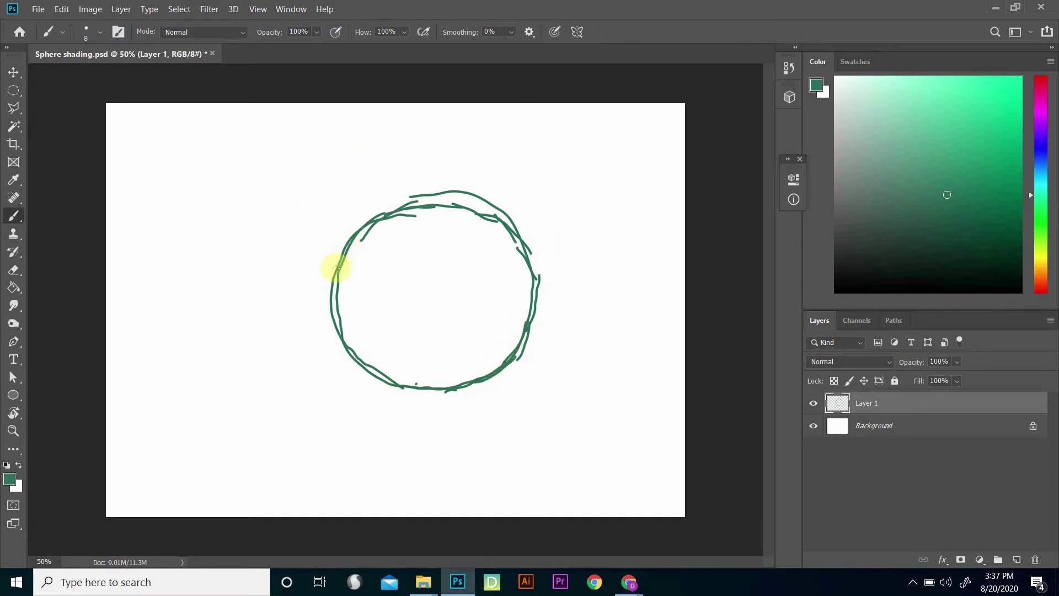
pyautogui.moveTo(342, 258)
pyautogui.mouseDown()
pyautogui.moveTo(377, 216)
pyautogui.moveTo(363, 227)
pyautogui.moveTo(407, 204)
pyautogui.moveTo(395, 210)
pyautogui.moveTo(473, 205)
pyautogui.moveTo(515, 229)
pyautogui.moveTo(539, 259)
pyautogui.moveTo(531, 277)
pyautogui.moveTo(530, 252)
pyautogui.moveTo(530, 289)
pyautogui.mouseUp()
pyautogui.moveTo(338, 259); pyautogui.dragTo(360, 241)
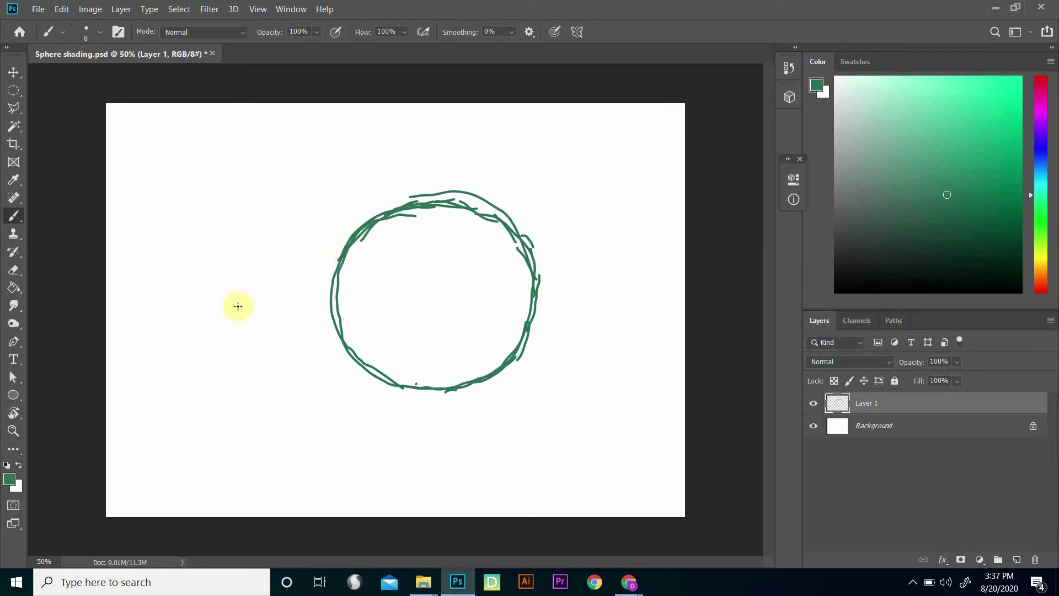
# Step: Sketch a loose face-like oval with a nose beside the circle and undo it
pyautogui.moveTo(181, 284)
pyautogui.mouseDown()
pyautogui.moveTo(179, 358)
pyautogui.moveTo(207, 380)
pyautogui.mouseUp()
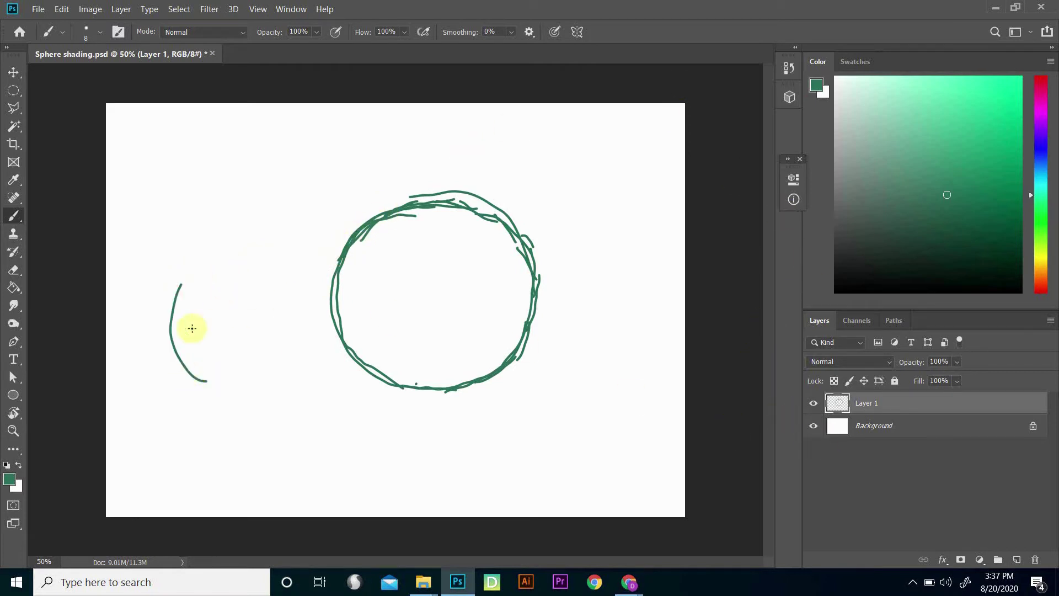
pyautogui.moveTo(175, 293)
pyautogui.mouseDown()
pyautogui.moveTo(182, 230)
pyautogui.moveTo(200, 210)
pyautogui.moveTo(274, 213)
pyautogui.mouseUp()
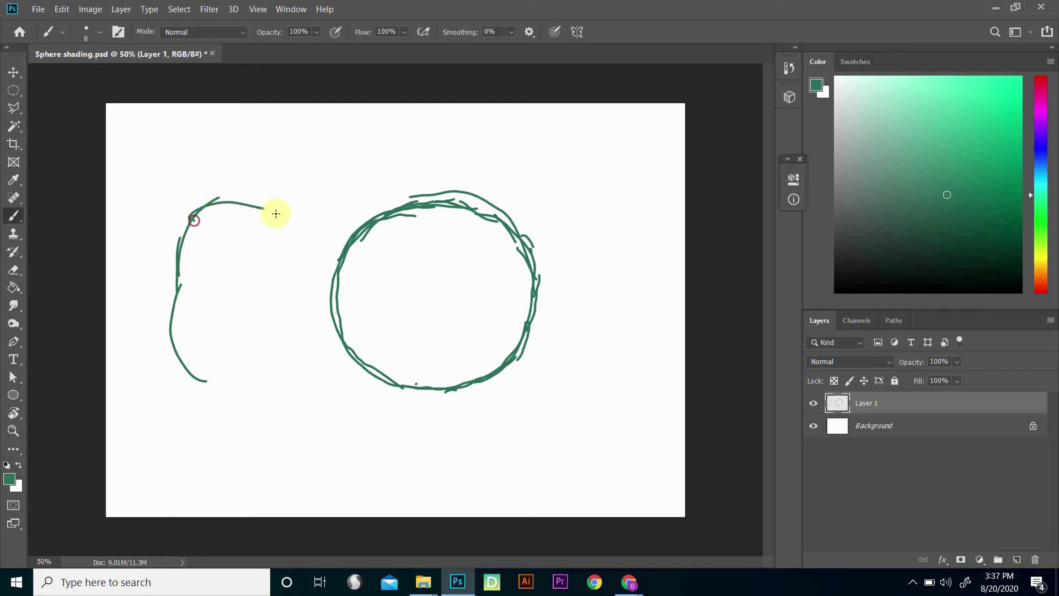
pyautogui.moveTo(216, 185); pyautogui.dragTo(296, 286)
pyautogui.moveTo(276, 194)
pyautogui.mouseDown()
pyautogui.moveTo(274, 307)
pyautogui.moveTo(232, 388)
pyautogui.moveTo(270, 335)
pyautogui.mouseUp()
pyautogui.click(238, 360)
pyautogui.click(195, 372)
pyautogui.moveTo(238, 380); pyautogui.dragTo(269, 340)
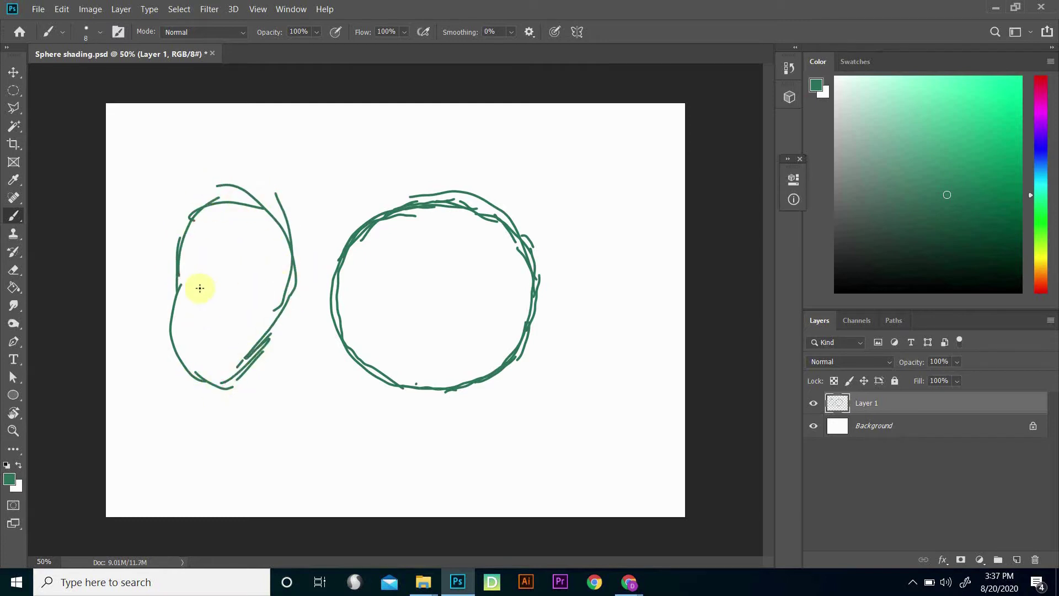
pyautogui.moveTo(194, 306); pyautogui.dragTo(209, 318)
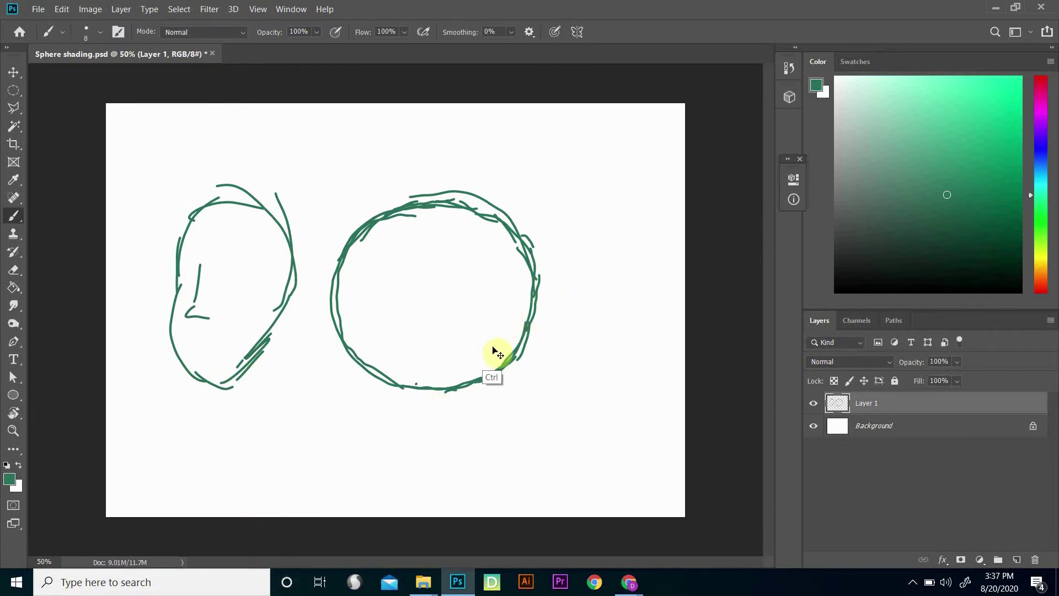
pyautogui.hotkey('ctrl', 'z')
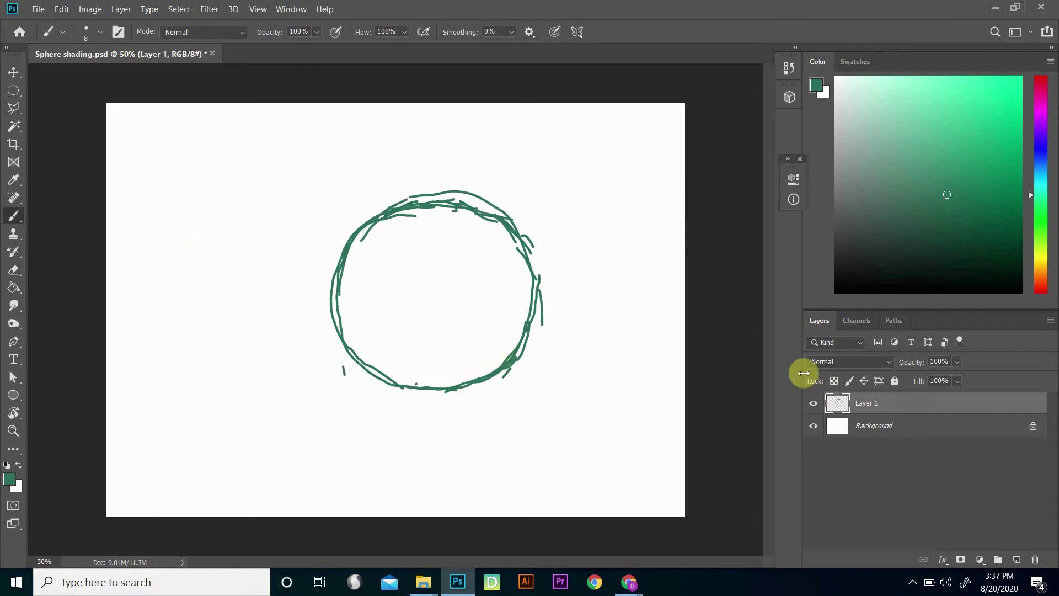
# Step: Add a new layer above the rough circle and shift the paint colour's hue from green to teal
pyautogui.click(1017, 560)
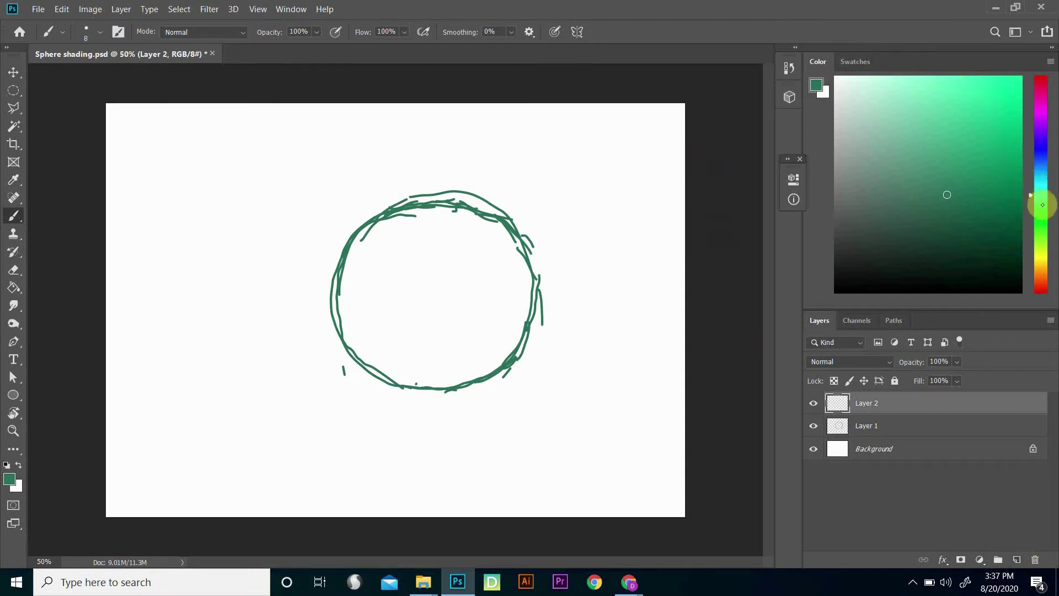
pyautogui.click(1038, 184)
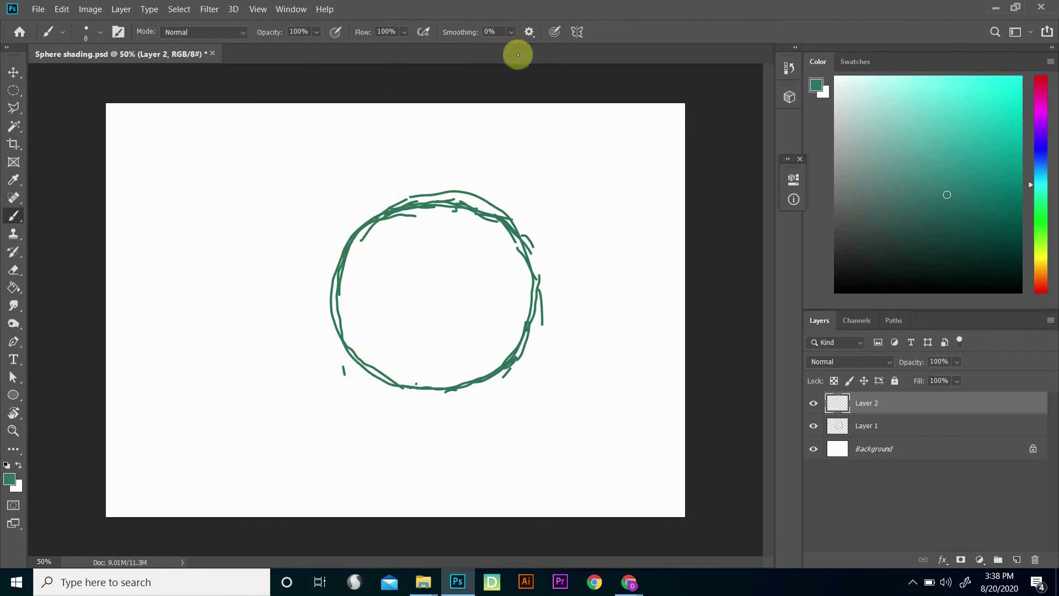
# Step: Set the brush smoothing to 100% and paint a large test loop across the canvas
pyautogui.click(512, 34)
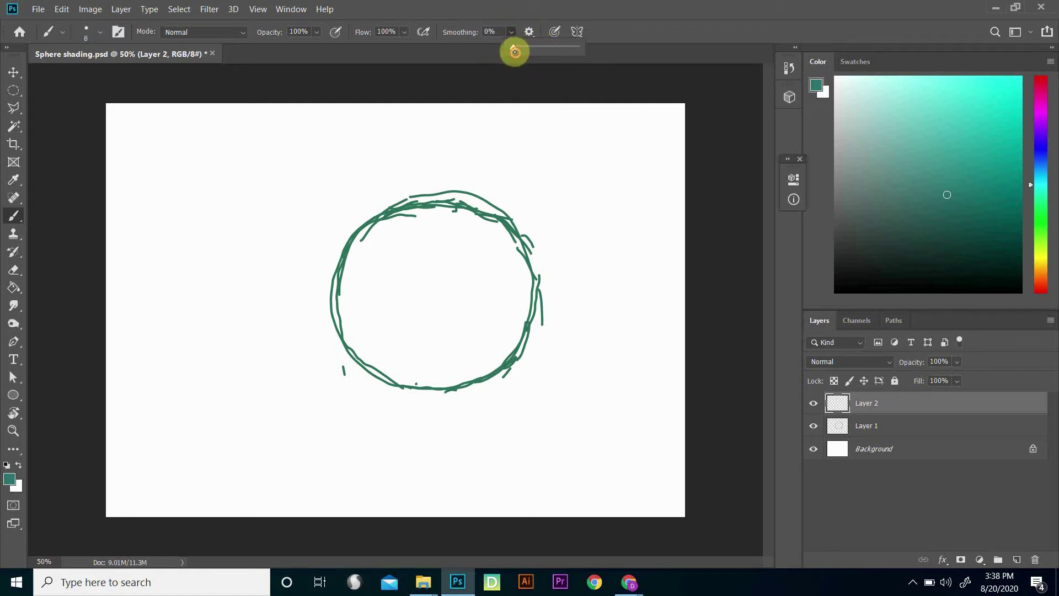
pyautogui.moveTo(515, 52); pyautogui.dragTo(593, 58)
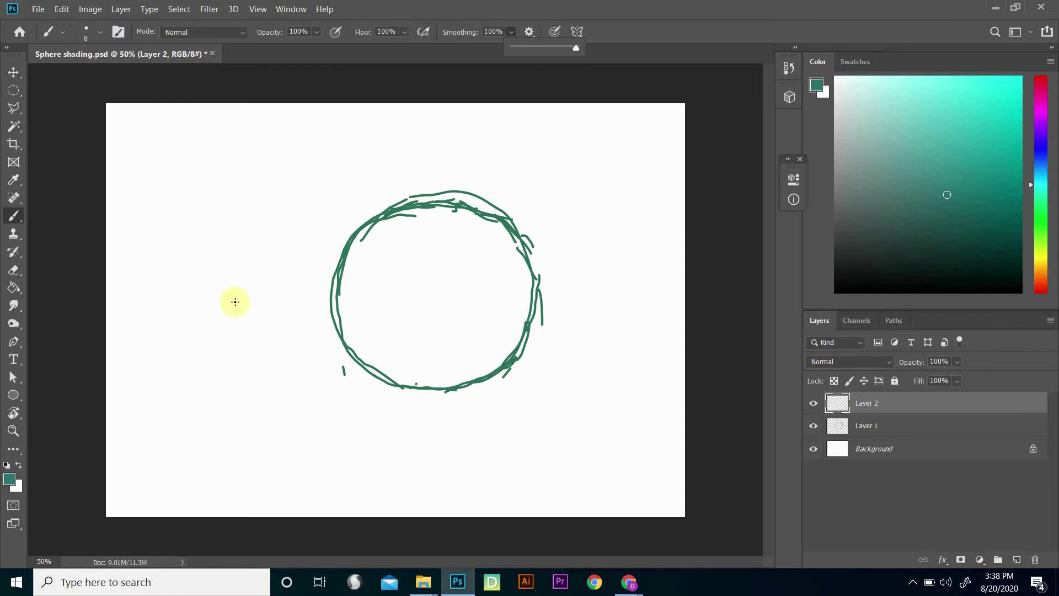
pyautogui.click(230, 356)
pyautogui.moveTo(204, 292)
pyautogui.mouseDown()
pyautogui.moveTo(209, 239)
pyautogui.moveTo(254, 192)
pyautogui.mouseUp()
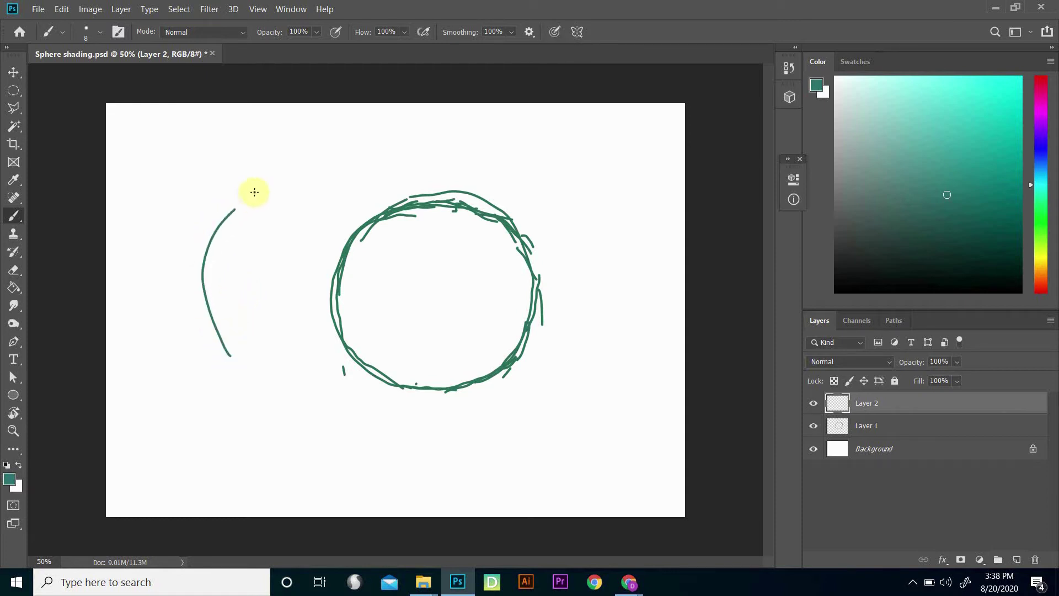
pyautogui.moveTo(448, 167)
pyautogui.mouseDown()
pyautogui.moveTo(479, 231)
pyautogui.moveTo(449, 315)
pyautogui.mouseUp()
pyautogui.moveTo(382, 337); pyautogui.dragTo(320, 324)
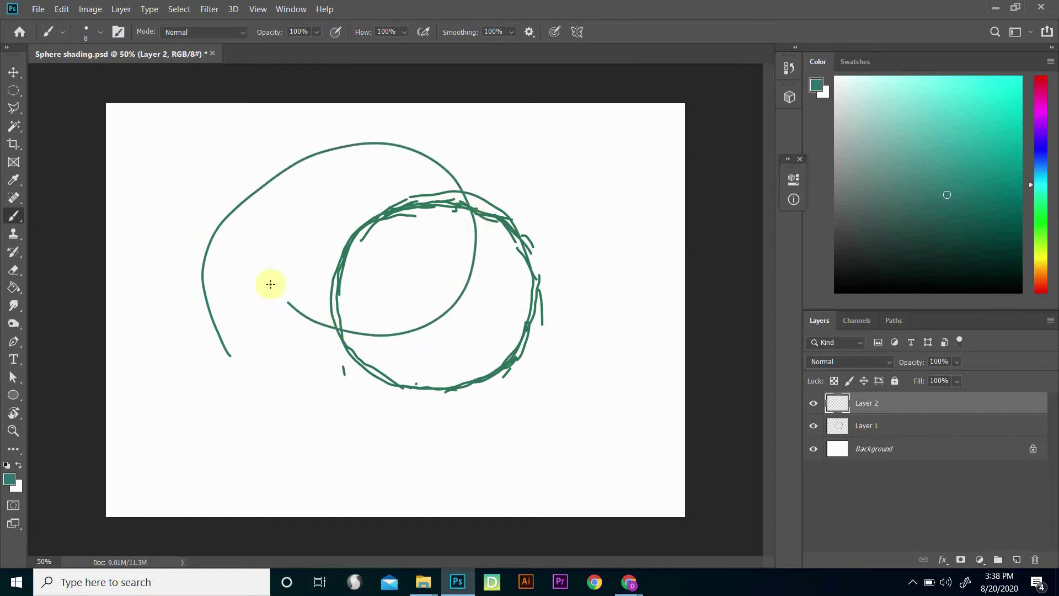
pyautogui.moveTo(269, 182); pyautogui.dragTo(319, 149)
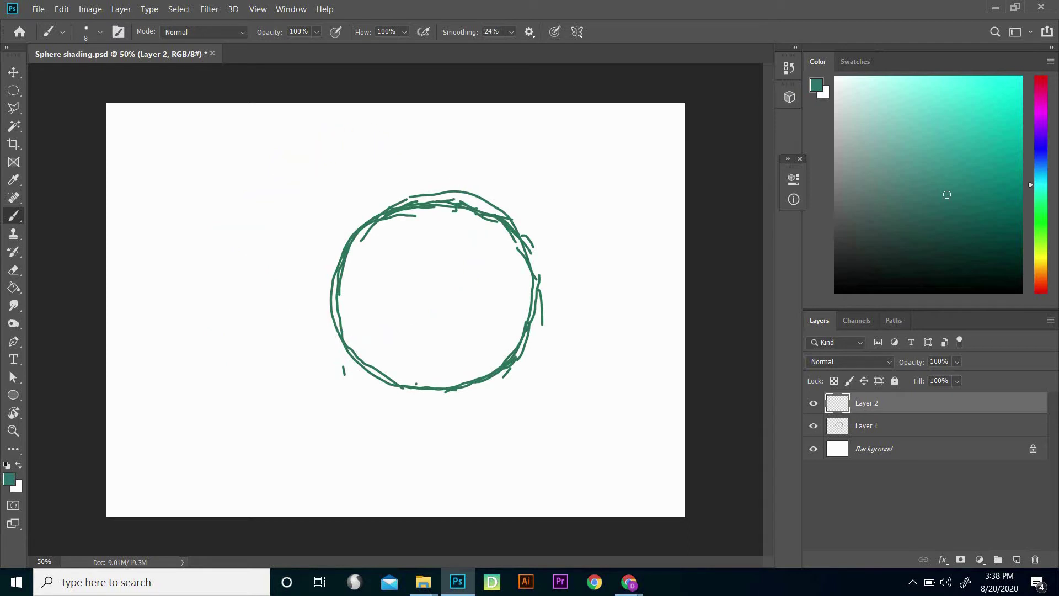
# Step: Set the brush smoothing to 100% and choose a brighter teal as the paint colour
pyautogui.click(512, 31)
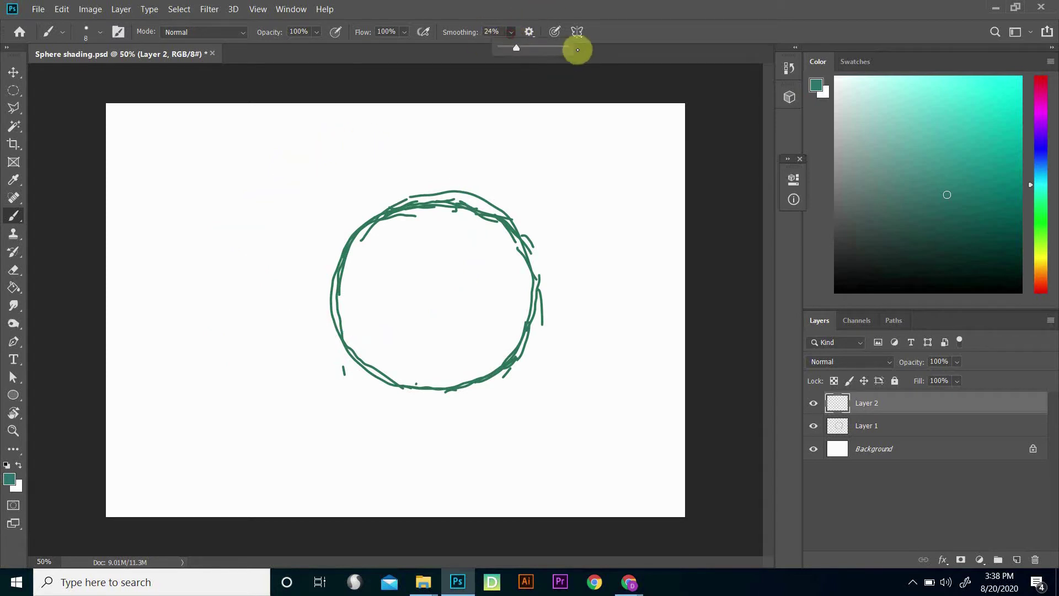
pyautogui.moveTo(518, 47); pyautogui.dragTo(609, 39)
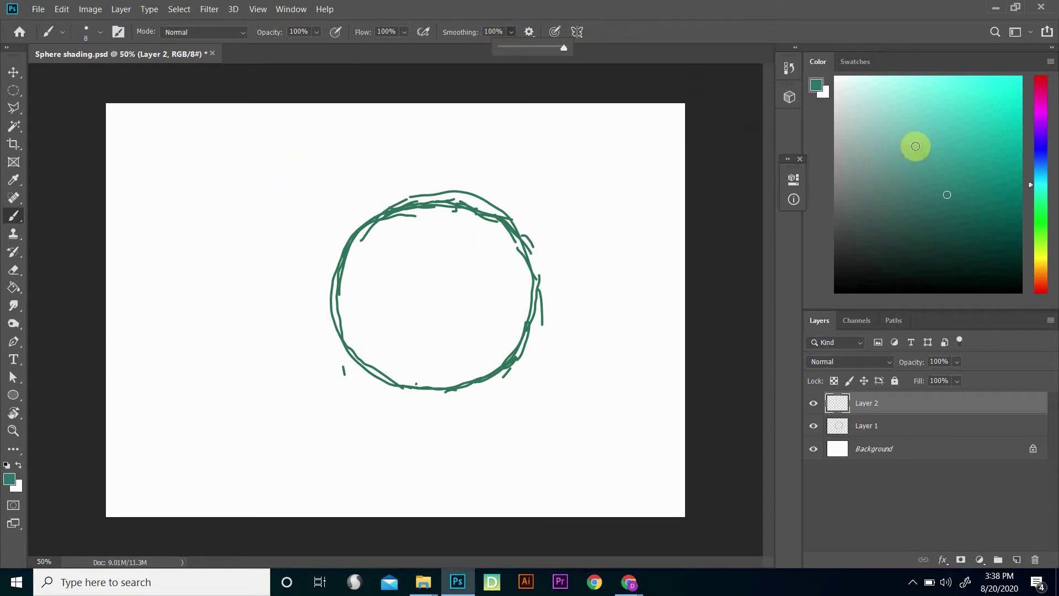
pyautogui.click(976, 124)
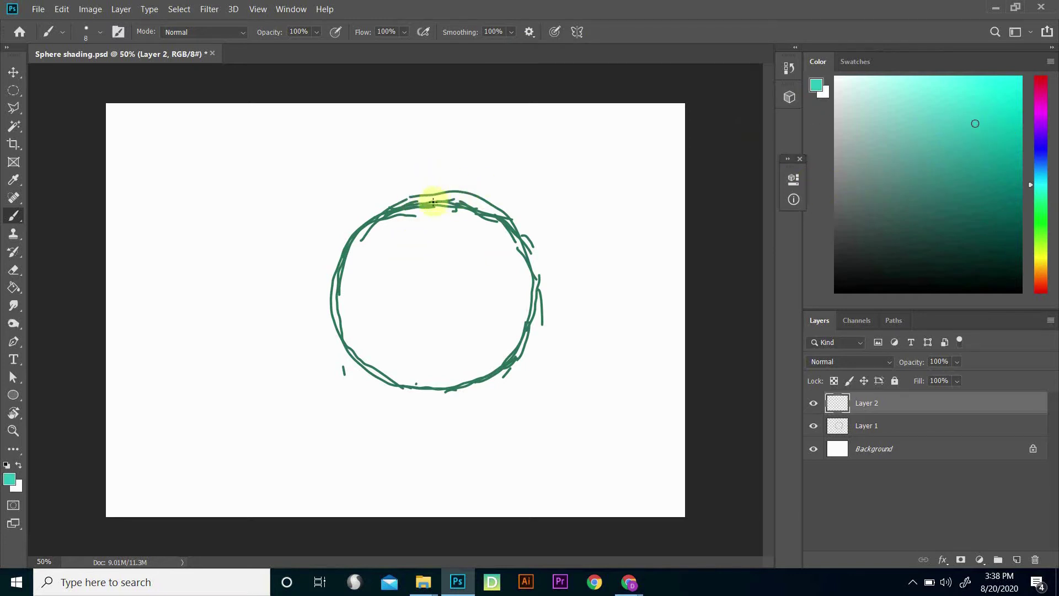
# Step: Trace a clean bright teal circle over the rough sketch on Layer 2
pyautogui.moveTo(436, 198); pyautogui.dragTo(409, 198)
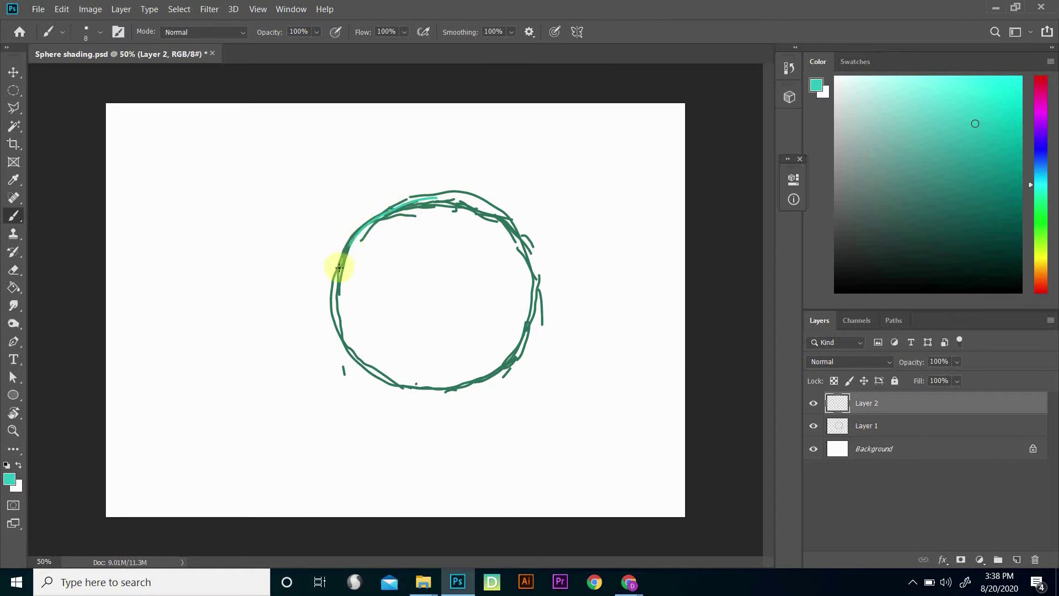
pyautogui.moveTo(348, 340); pyautogui.dragTo(365, 363)
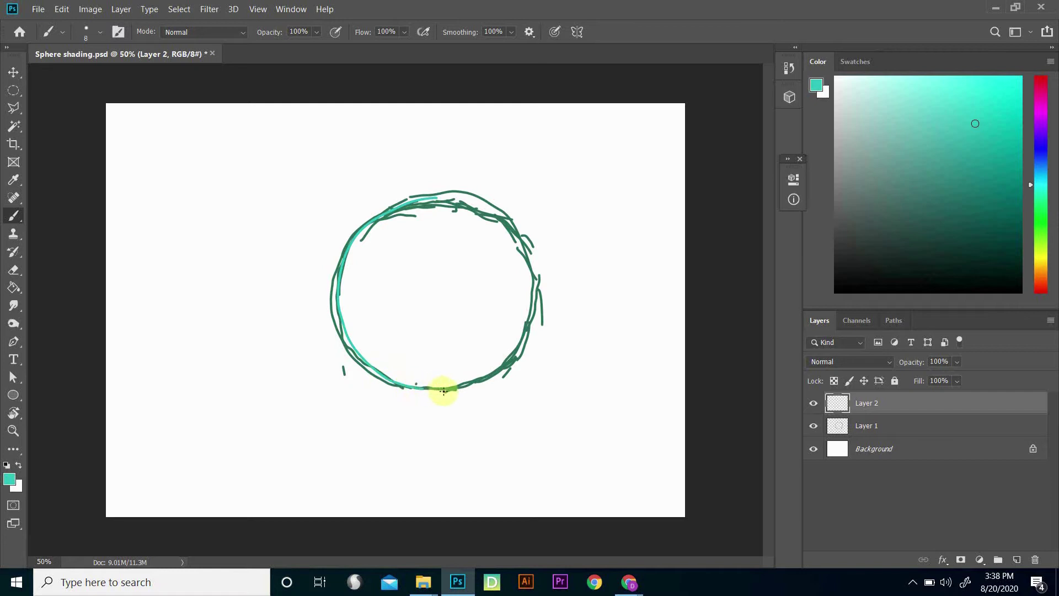
pyautogui.moveTo(496, 379); pyautogui.dragTo(519, 351)
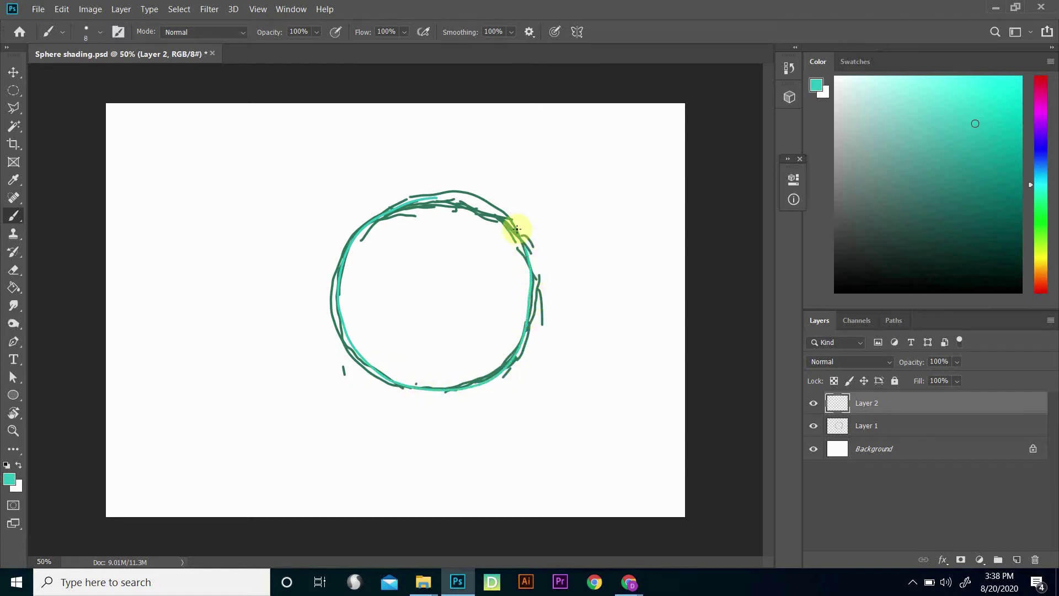
pyautogui.moveTo(517, 228)
pyautogui.mouseDown()
pyautogui.moveTo(457, 195)
pyautogui.moveTo(403, 199)
pyautogui.moveTo(358, 231)
pyautogui.moveTo(345, 272)
pyautogui.mouseUp()
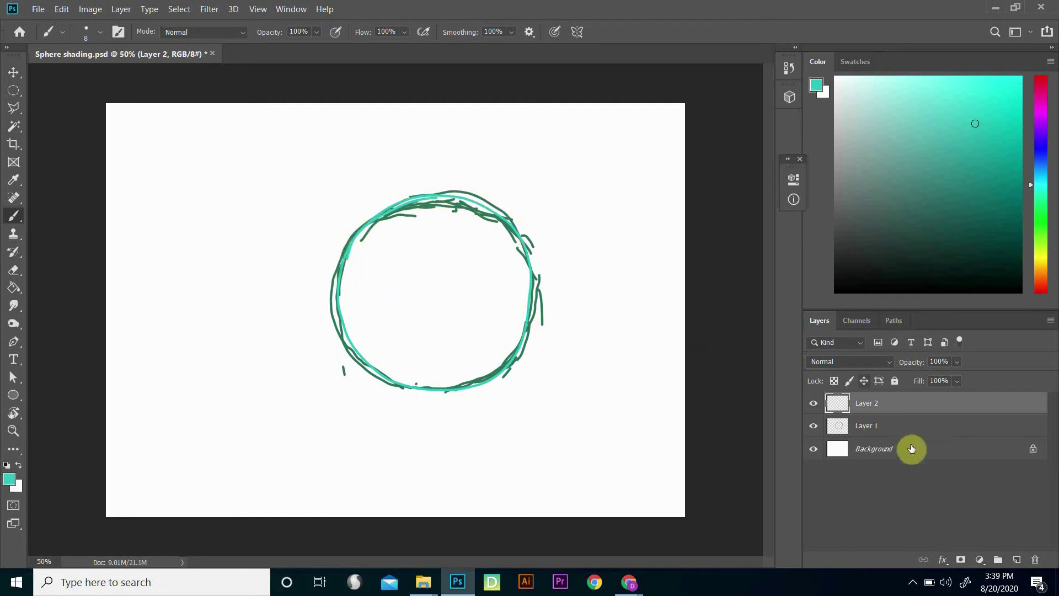
# Step: Delete Layer 1, which holds the rough dark green circle sketch
pyautogui.click(998, 429)
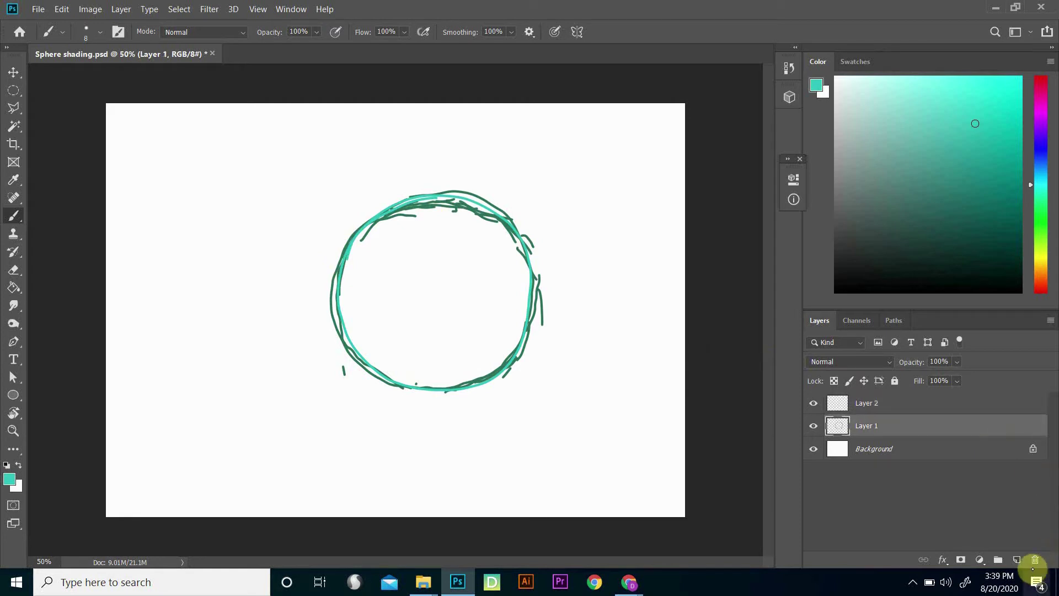
pyautogui.click(1035, 559)
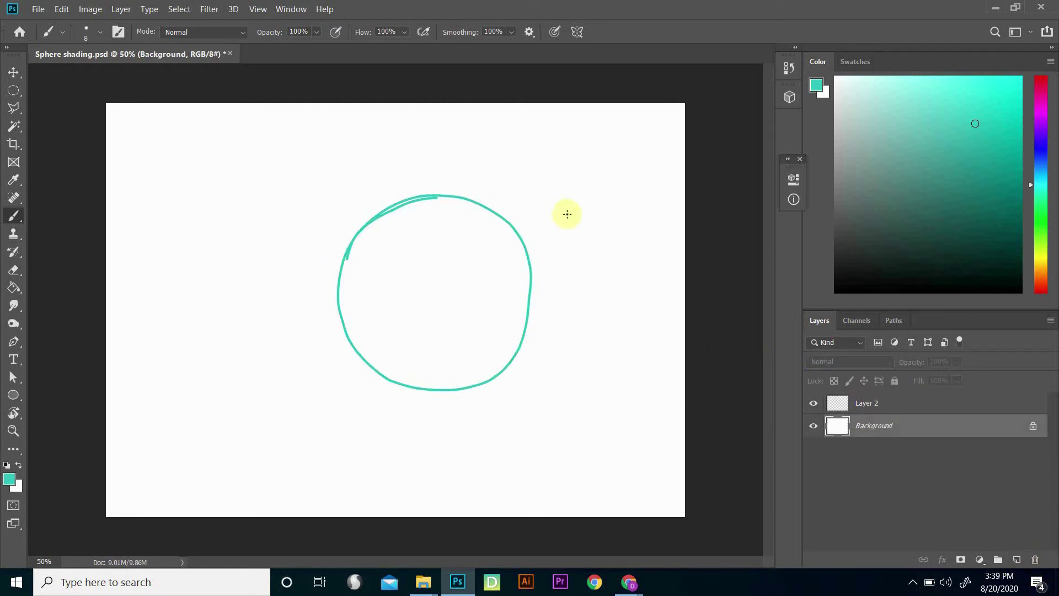
# Step: Erase part of the extra stroke at the circle's lower right on Layer 2 with a 175-pixel eraser
pyautogui.click(905, 404)
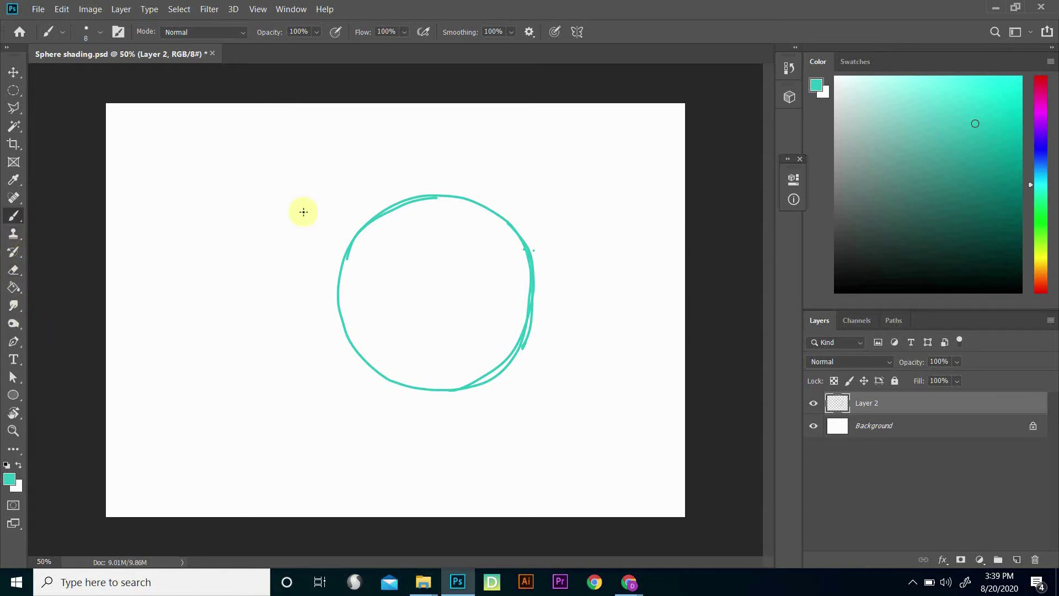
pyautogui.press('e')
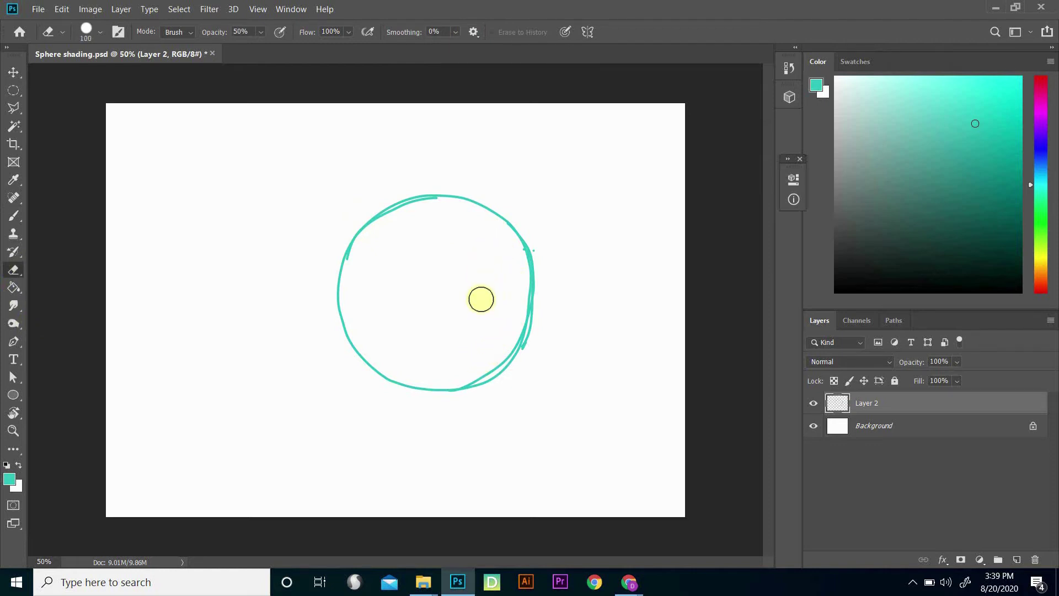
pyautogui.press(']')
pyautogui.press(']')
pyautogui.press(']')
pyautogui.press(']')
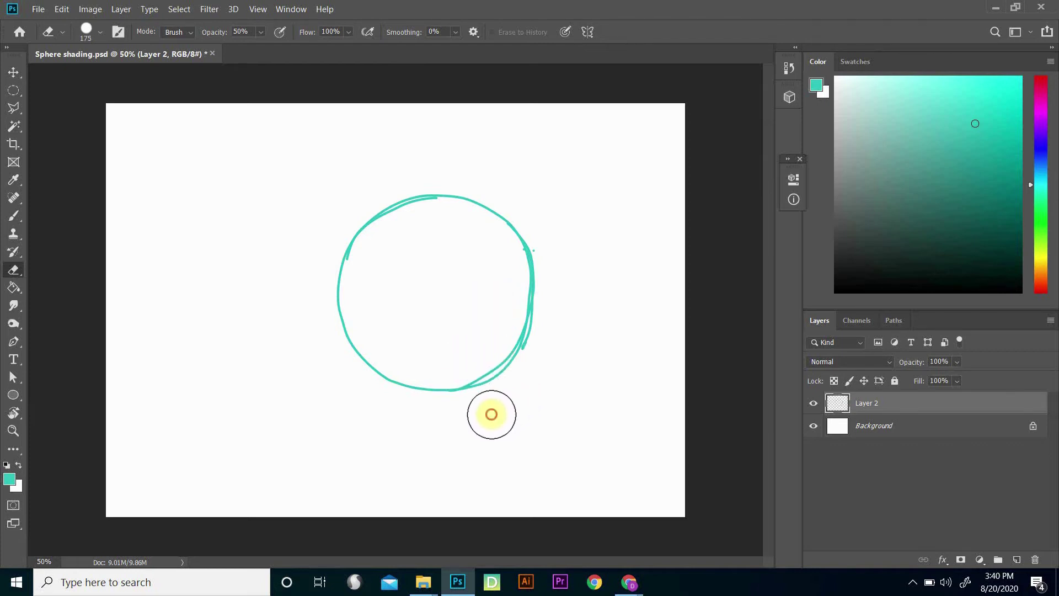
pyautogui.moveTo(491, 414); pyautogui.dragTo(540, 371)
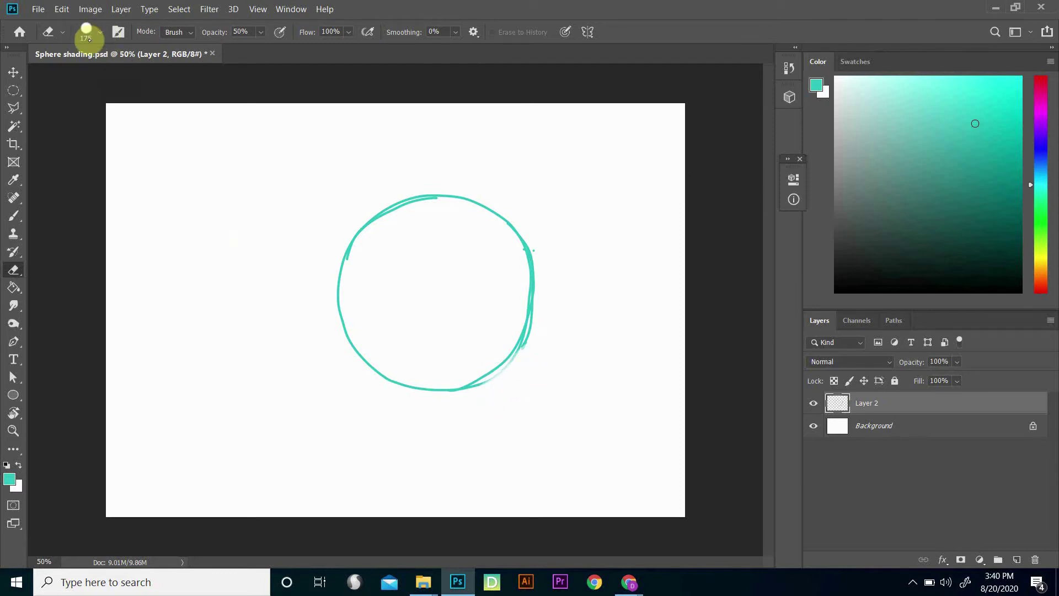
# Step: Set the eraser's opacity to 100%
pyautogui.click(86, 31)
pyautogui.click(262, 45)
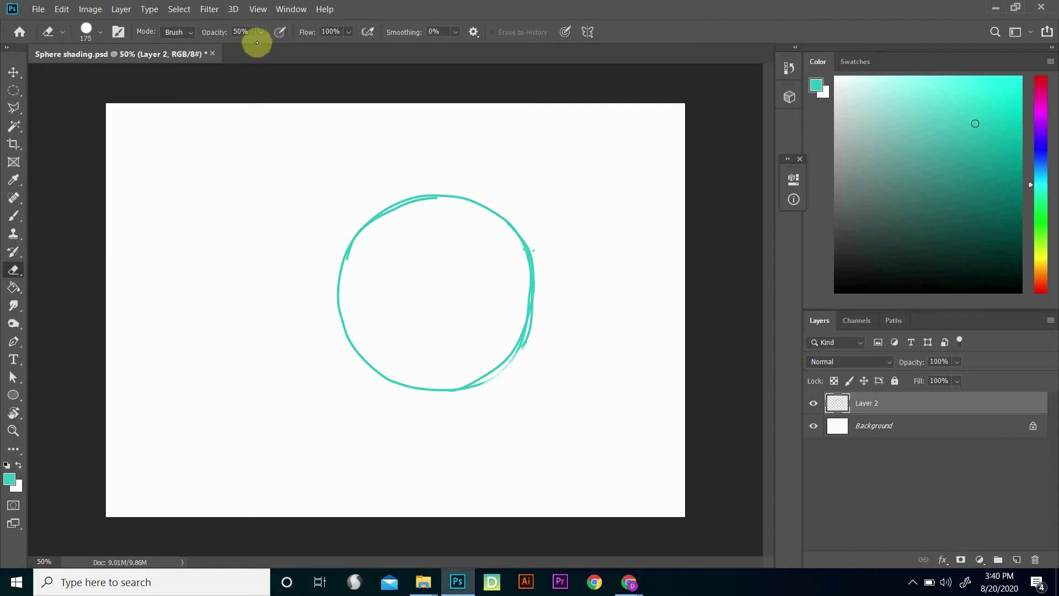
pyautogui.click(261, 31)
pyautogui.click(269, 50)
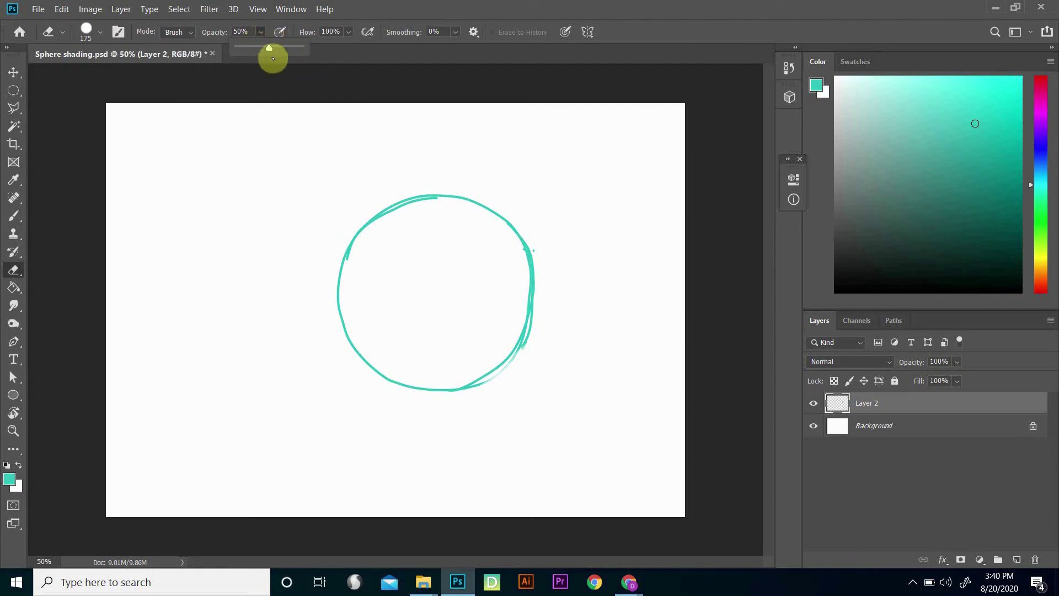
pyautogui.moveTo(269, 49); pyautogui.dragTo(326, 78)
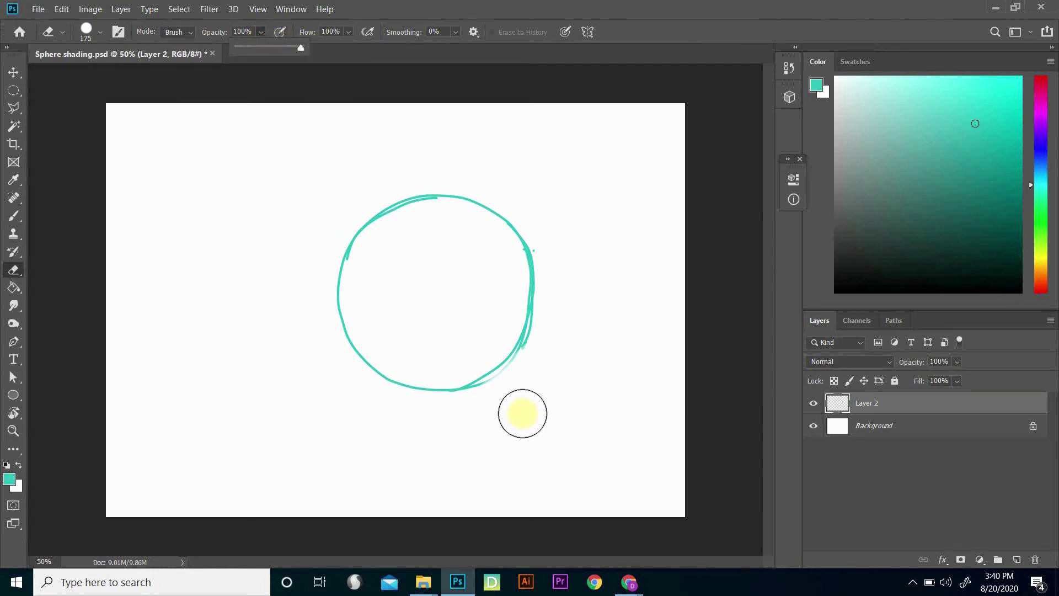
# Step: Erase the doubled lines along the right side of the circle outline on Layer 2
pyautogui.click(478, 415)
pyautogui.click(484, 412)
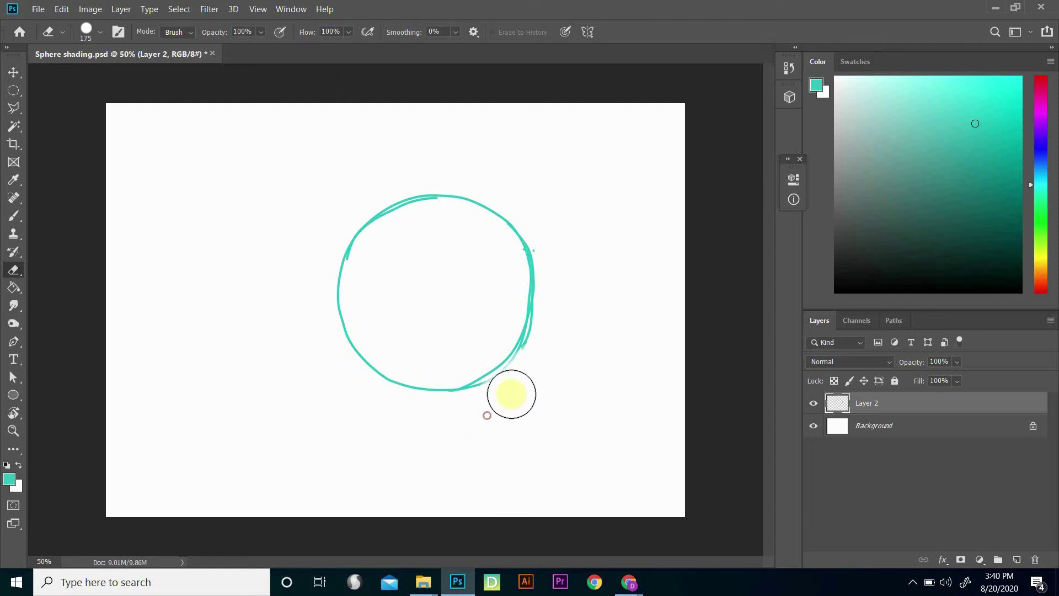
pyautogui.moveTo(514, 390); pyautogui.dragTo(547, 340)
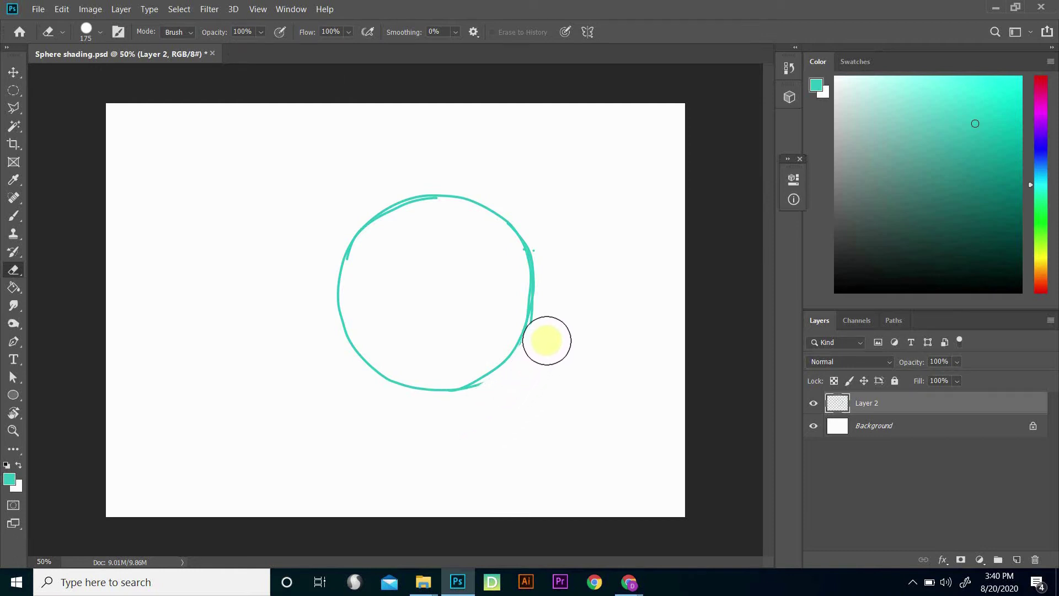
pyautogui.click(506, 281)
pyautogui.moveTo(536, 217); pyautogui.dragTo(561, 263)
pyautogui.click(556, 251)
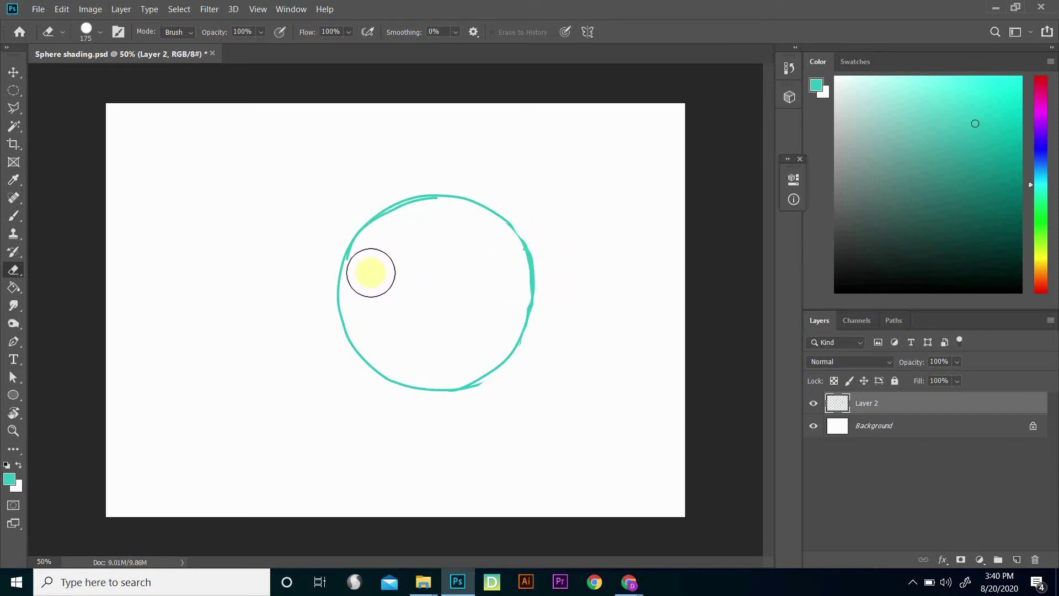
# Step: Erase the doubled inner line along the circle's upper-left edge
pyautogui.click(374, 266)
pyautogui.moveTo(373, 266)
pyautogui.mouseDown()
pyautogui.moveTo(402, 231)
pyautogui.moveTo(429, 226)
pyautogui.mouseUp()
pyautogui.click(412, 229)
pyautogui.click(424, 224)
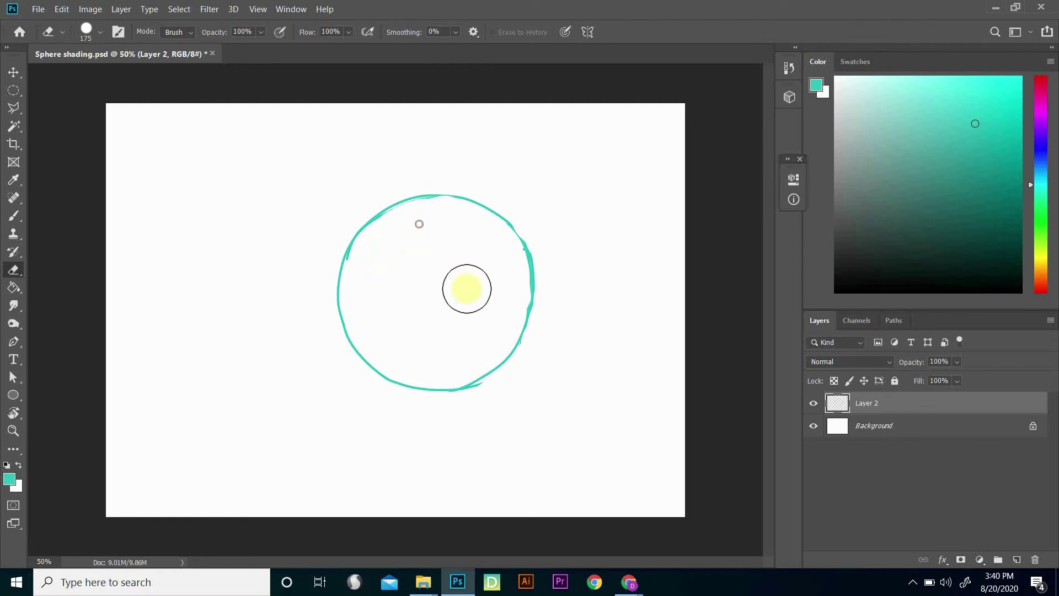
# Step: Erase the circle's lower-right segment and repaint it as a cleaner teal line with the brush
pyautogui.moveTo(475, 357)
pyautogui.mouseDown()
pyautogui.moveTo(501, 330)
pyautogui.moveTo(508, 299)
pyautogui.mouseUp()
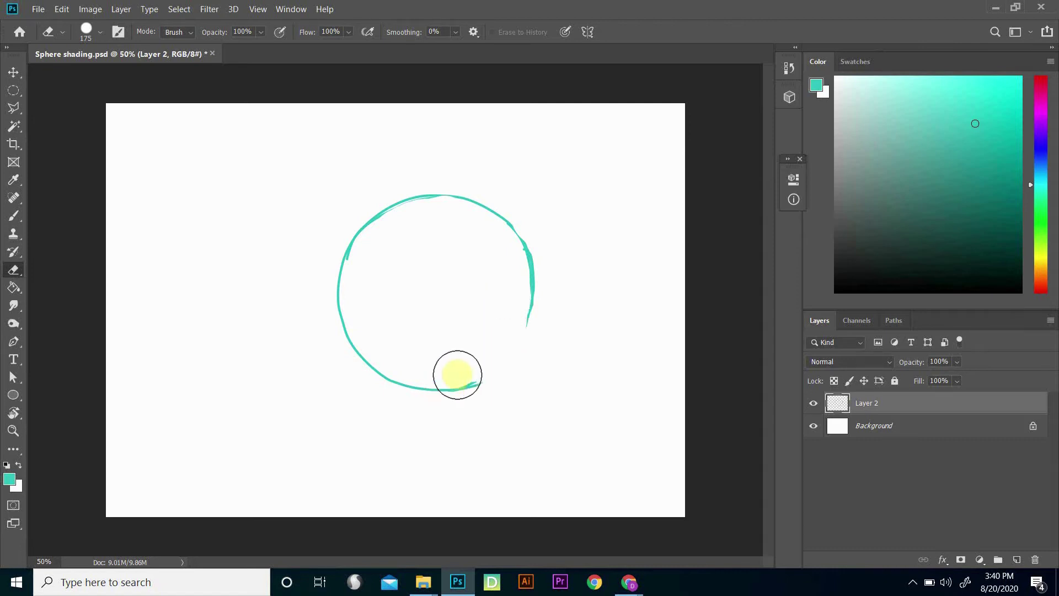
pyautogui.press('b')
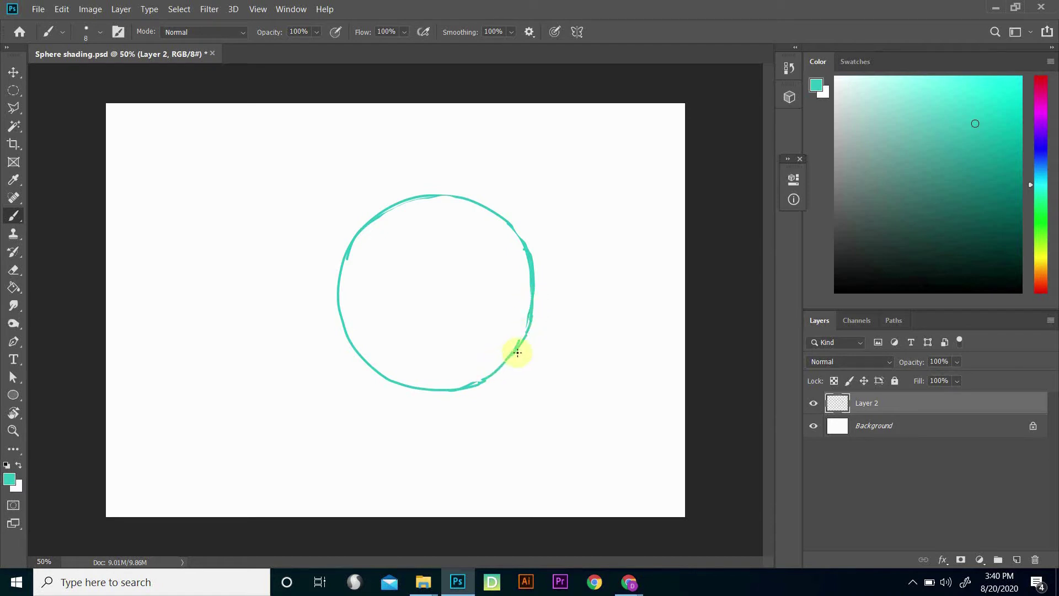
pyautogui.moveTo(482, 381); pyautogui.dragTo(472, 385)
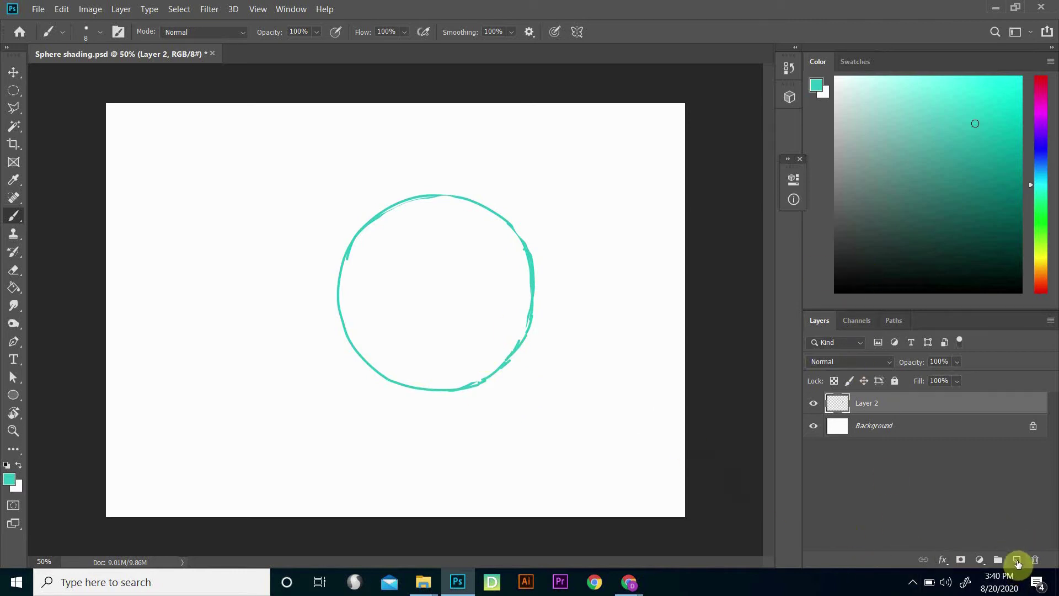
# Step: Add a new layer beneath Layer 2, renaming Layer 2 "sketch" and the new layer "color"
pyautogui.click(1016, 560)
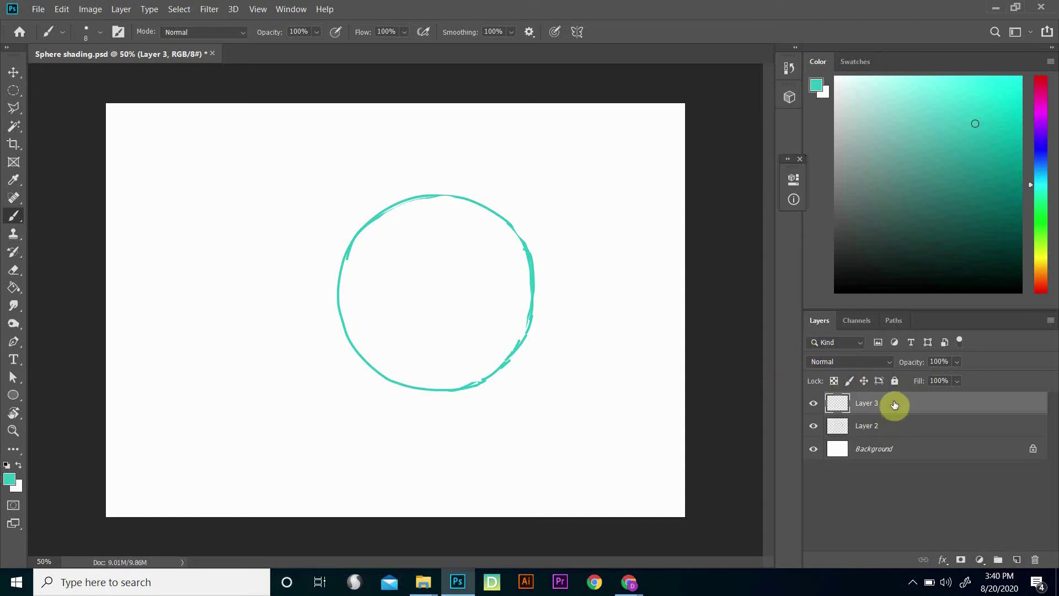
pyautogui.moveTo(896, 405); pyautogui.dragTo(894, 433)
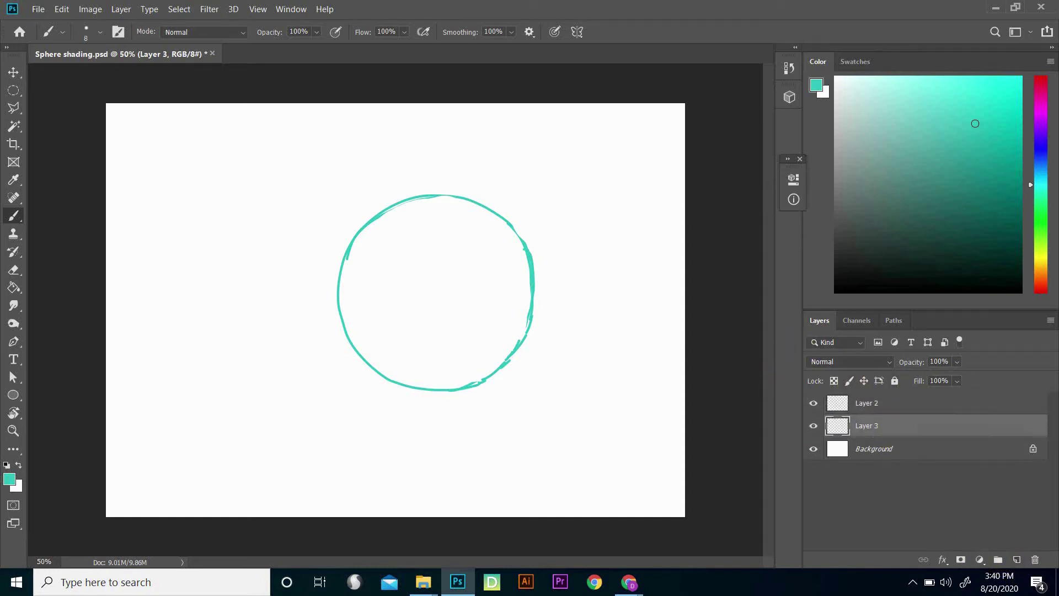
pyautogui.click(865, 405)
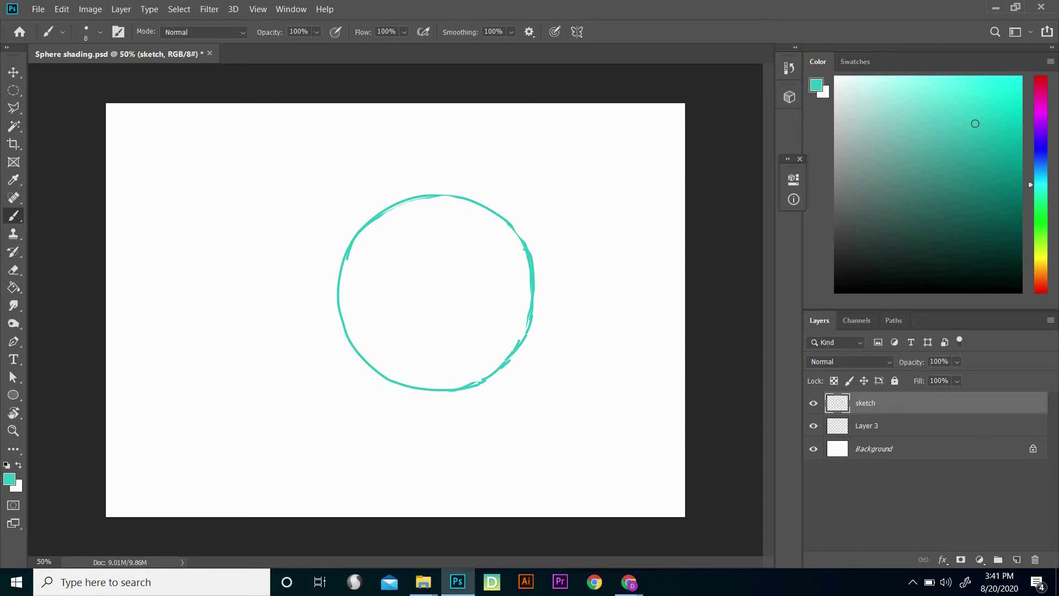
pyautogui.doubleClick(869, 426)
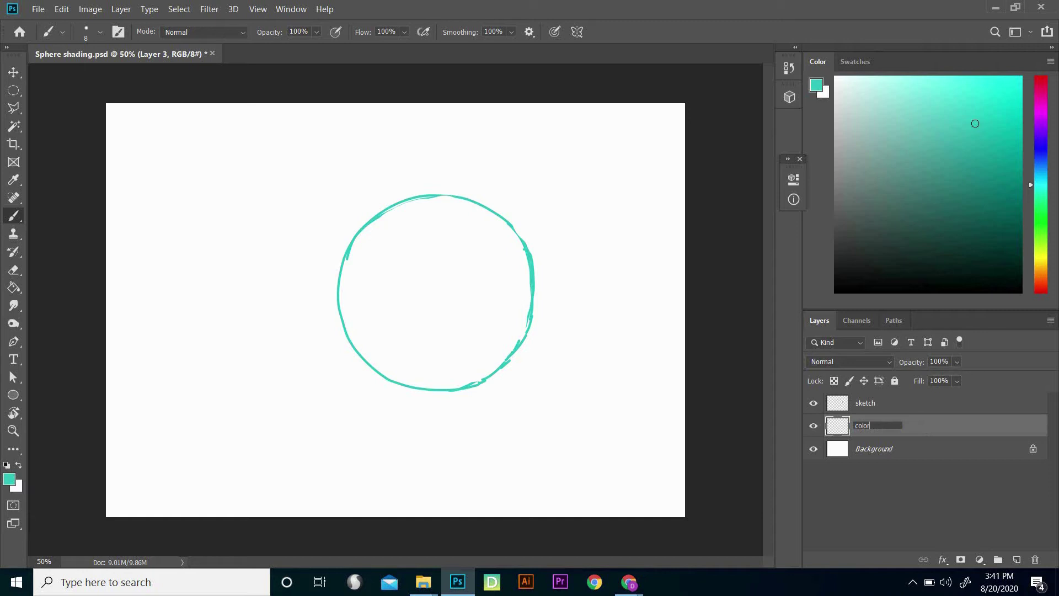
pyautogui.press('Return')
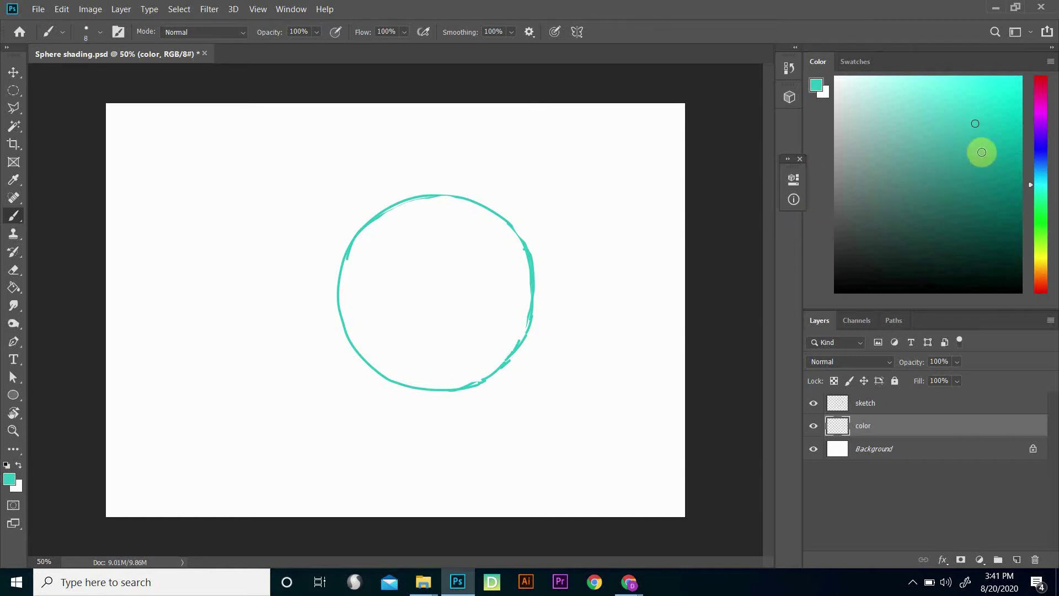
# Step: Try a light teal and a grey paint colour with a test stroke beside the circle, and undo the stroke
pyautogui.click(977, 124)
pyautogui.click(926, 112)
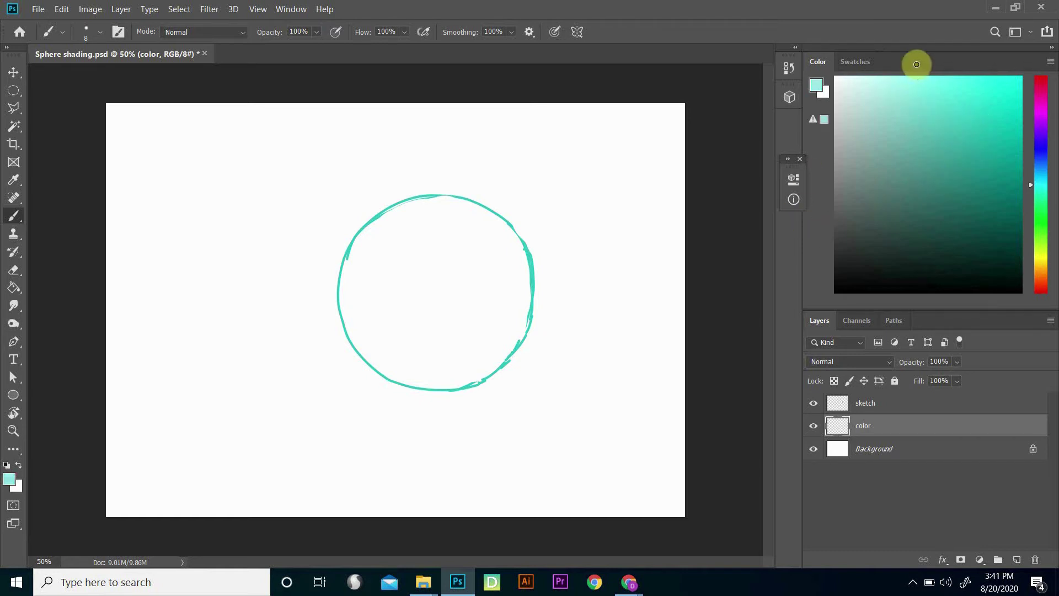
pyautogui.moveTo(916, 64)
pyautogui.mouseDown()
pyautogui.moveTo(906, 299)
pyautogui.moveTo(922, 198)
pyautogui.moveTo(944, 163)
pyautogui.moveTo(1016, 149)
pyautogui.moveTo(1035, 116)
pyautogui.moveTo(993, 149)
pyautogui.moveTo(834, 149)
pyautogui.moveTo(825, 113)
pyautogui.moveTo(816, 198)
pyautogui.moveTo(824, 171)
pyautogui.moveTo(924, 144)
pyautogui.moveTo(872, 173)
pyautogui.moveTo(830, 176)
pyautogui.mouseUp()
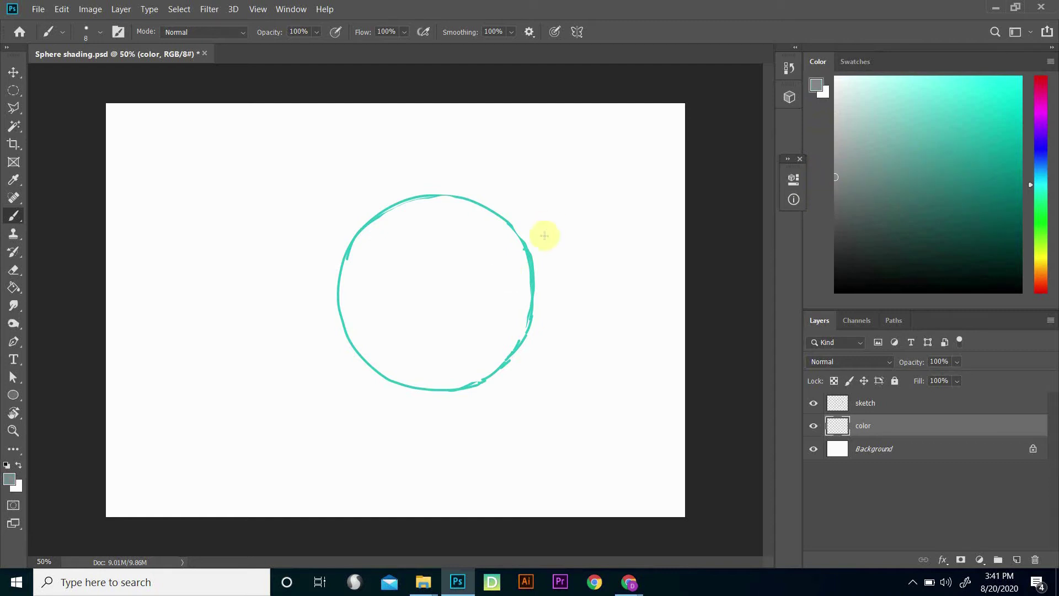
pyautogui.moveTo(569, 244)
pyautogui.mouseDown()
pyautogui.moveTo(549, 325)
pyautogui.moveTo(574, 318)
pyautogui.moveTo(578, 394)
pyautogui.mouseUp()
pyautogui.hotkey('ctrl', 'z')
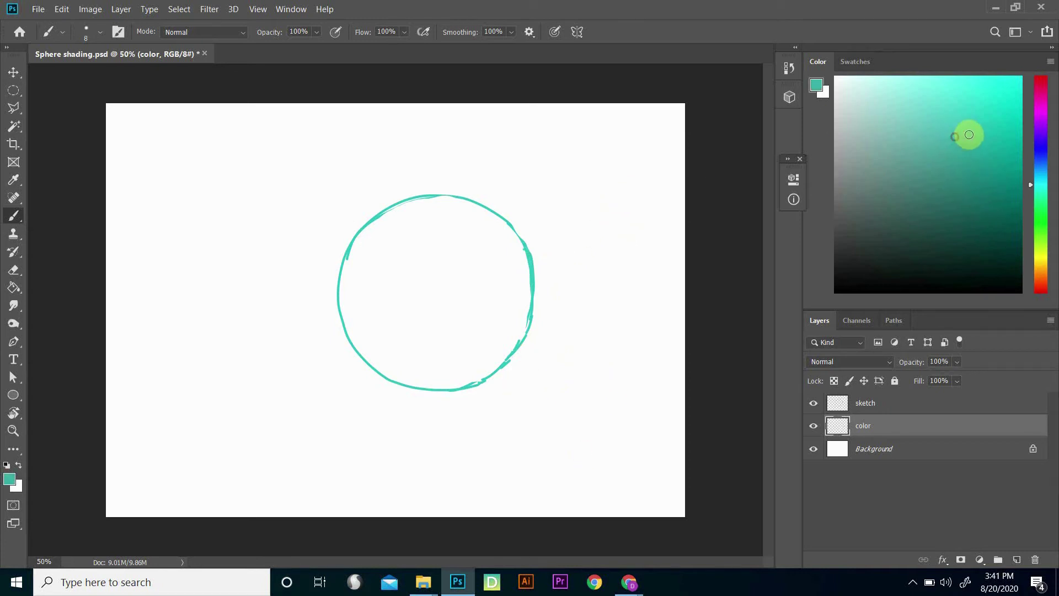
# Step: Choose a medium teal, slightly darker than the outline, as the paint colour
pyautogui.click(954, 141)
pyautogui.moveTo(947, 147); pyautogui.dragTo(975, 145)
pyautogui.click(975, 145)
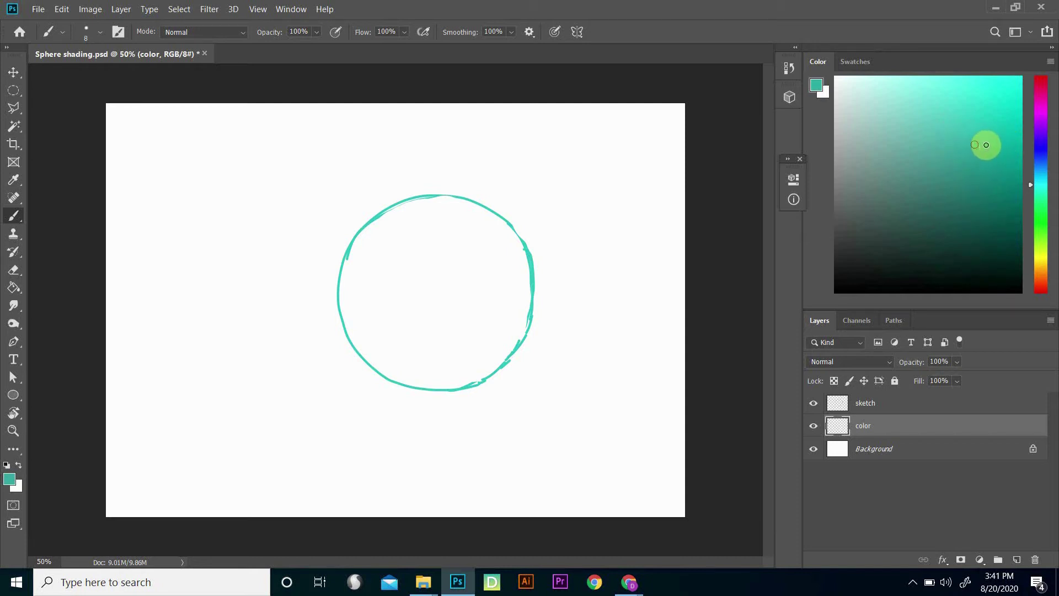
pyautogui.click(980, 146)
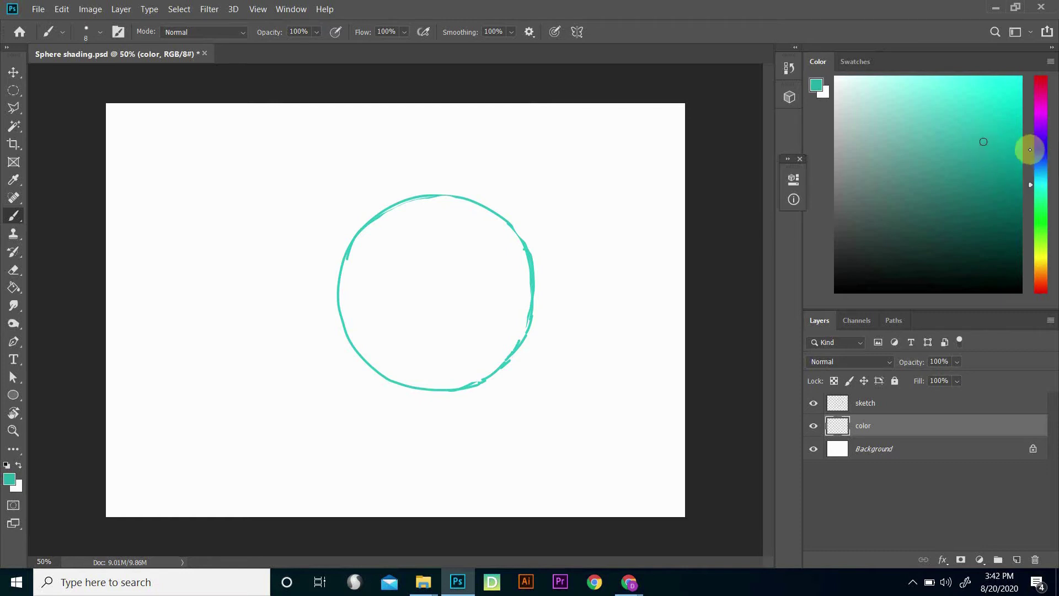
pyautogui.click(1040, 248)
pyautogui.moveTo(1057, 210)
pyautogui.mouseDown()
pyautogui.moveTo(1056, 98)
pyautogui.moveTo(1050, 179)
pyautogui.mouseUp()
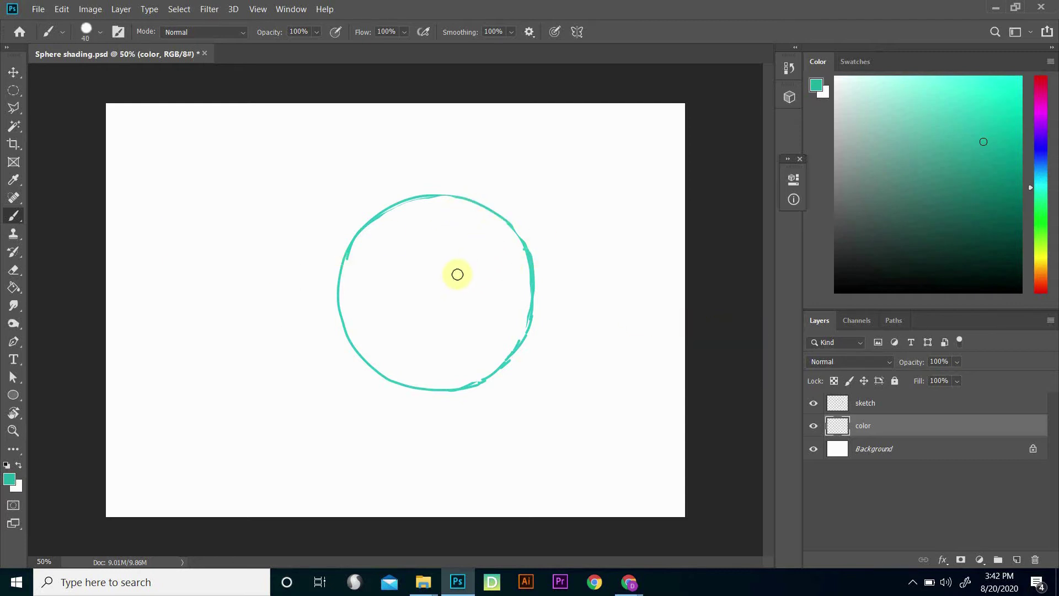
# Step: Try filling the circle with a single dab of a 700-pixel brush, and undo the dab
pyautogui.press(']')
pyautogui.press(']')
pyautogui.press(']')
pyautogui.press(']')
pyautogui.press(']')
pyautogui.press(']')
pyautogui.press(']')
pyautogui.press(']')
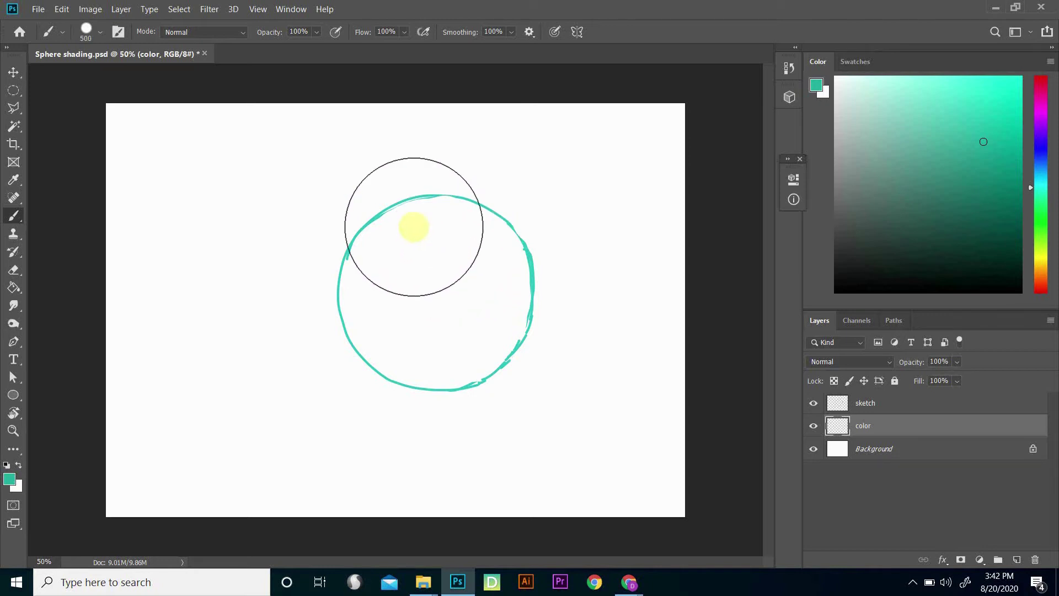
pyautogui.press(']')
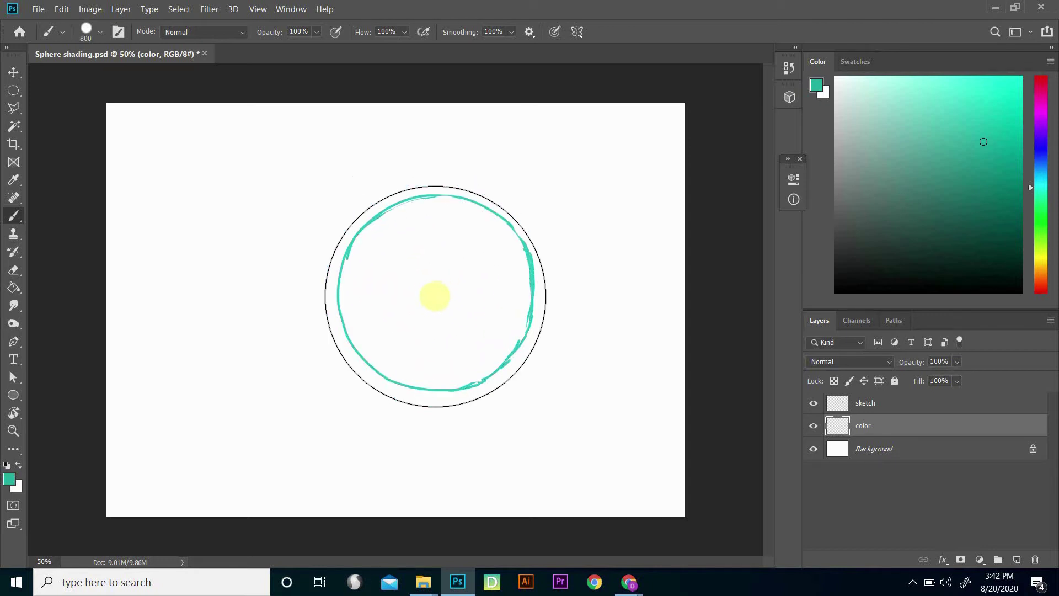
pyautogui.press('[')
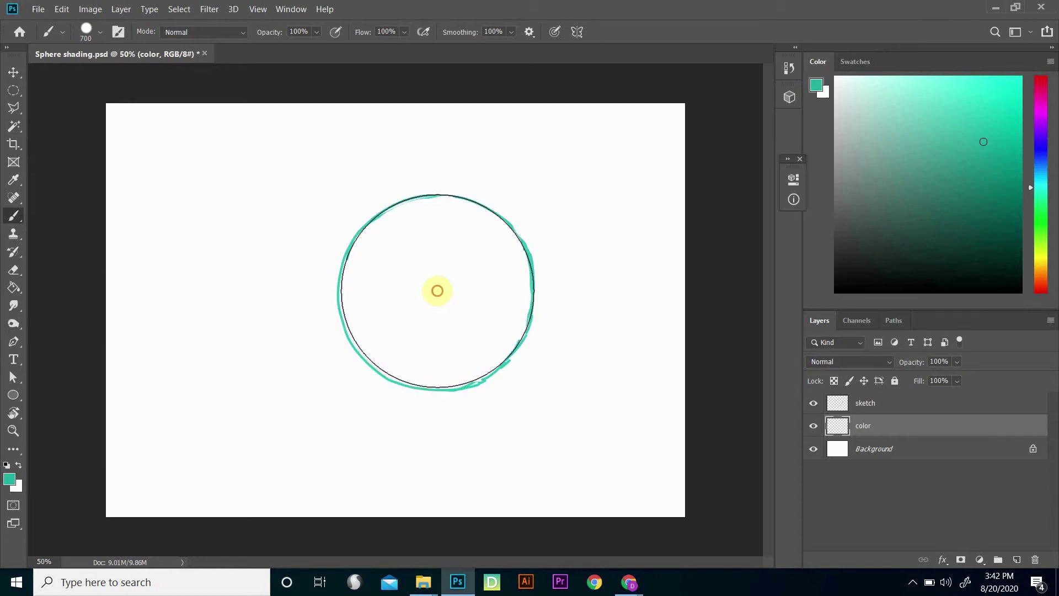
pyautogui.click(437, 291)
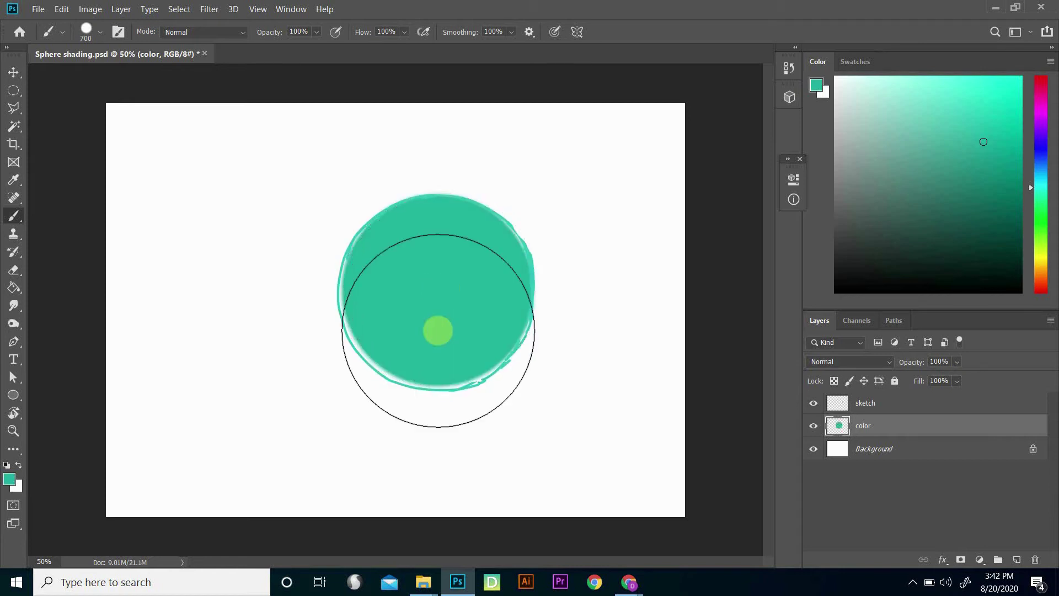
pyautogui.press('ctrl')
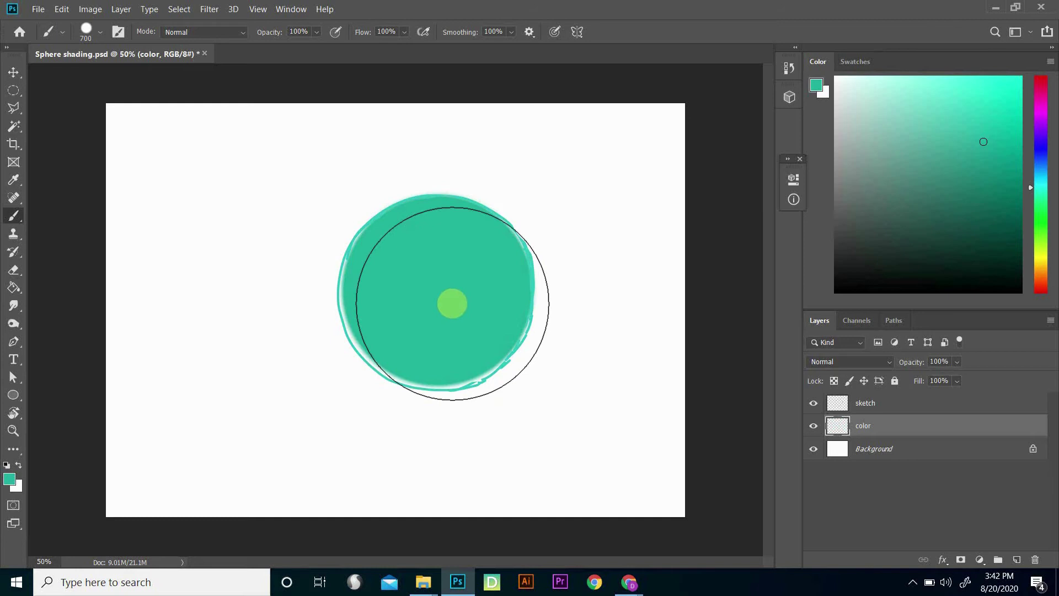
pyautogui.hotkey('ctrl', 'z')
# Step: Paint teal inside the circle outline on the color layer with a 300-pixel brush
pyautogui.press('[')
pyautogui.press('[')
pyautogui.press('[')
pyautogui.press('[')
pyautogui.click(435, 282)
pyautogui.moveTo(447, 320)
pyautogui.mouseDown()
pyautogui.moveTo(409, 300)
pyautogui.moveTo(425, 265)
pyautogui.moveTo(420, 326)
pyautogui.moveTo(389, 281)
pyautogui.moveTo(406, 249)
pyautogui.moveTo(391, 298)
pyautogui.mouseUp()
# Step: Lower the brush smoothing and fill the rest of the circle with solid teal up to its outline
pyautogui.click(512, 32)
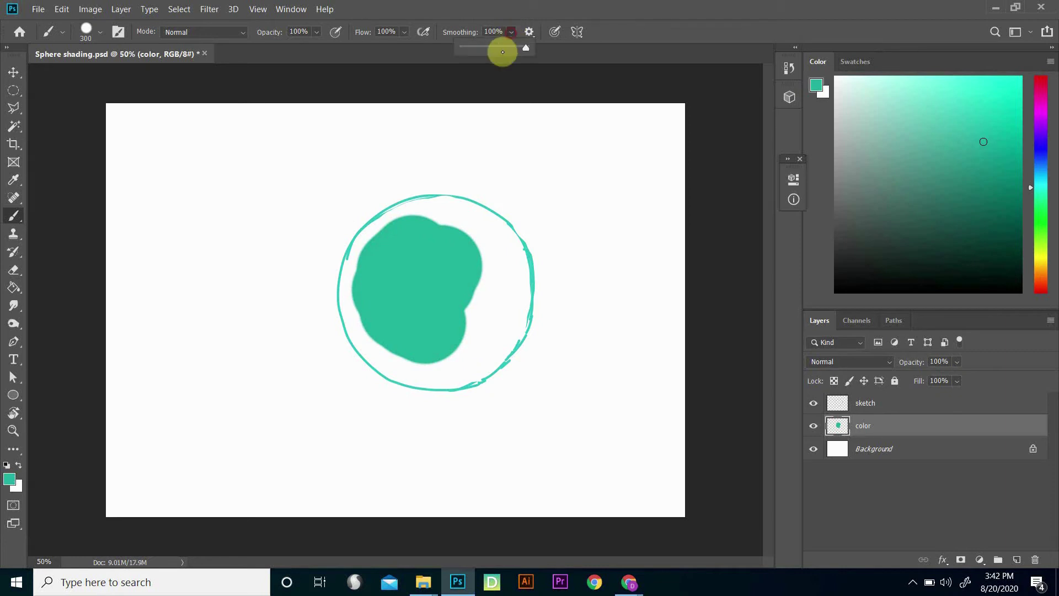
pyautogui.moveTo(491, 47); pyautogui.dragTo(421, 84)
pyautogui.moveTo(500, 337)
pyautogui.mouseDown()
pyautogui.moveTo(464, 276)
pyautogui.moveTo(480, 286)
pyautogui.moveTo(419, 284)
pyautogui.moveTo(467, 257)
pyautogui.moveTo(399, 303)
pyautogui.moveTo(480, 260)
pyautogui.moveTo(440, 324)
pyautogui.mouseUp()
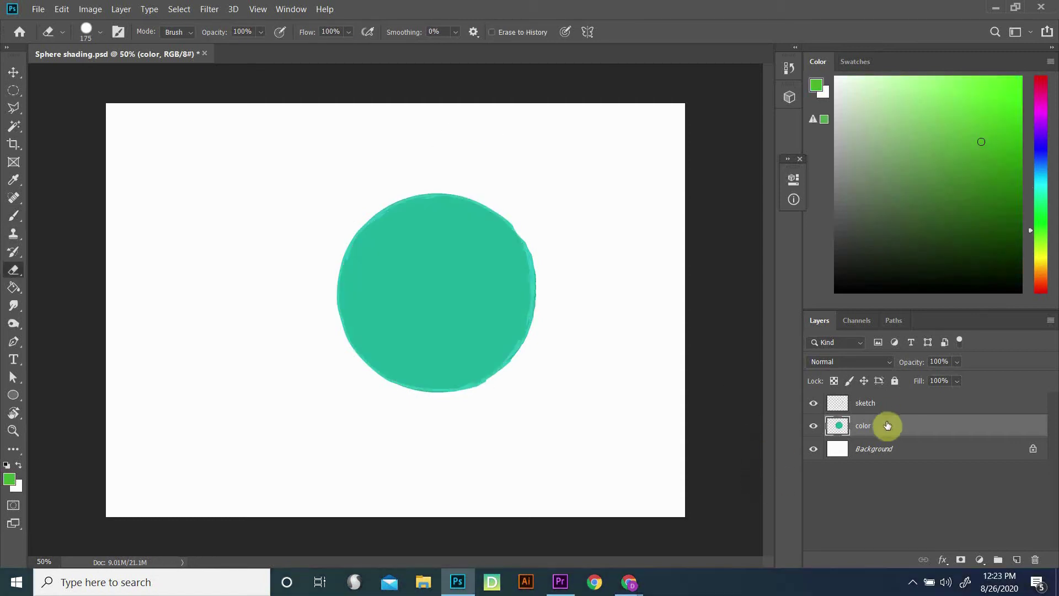
# Step: Hide the sketch layer and add a new layer above the color layer, clipped to it
pyautogui.click(814, 404)
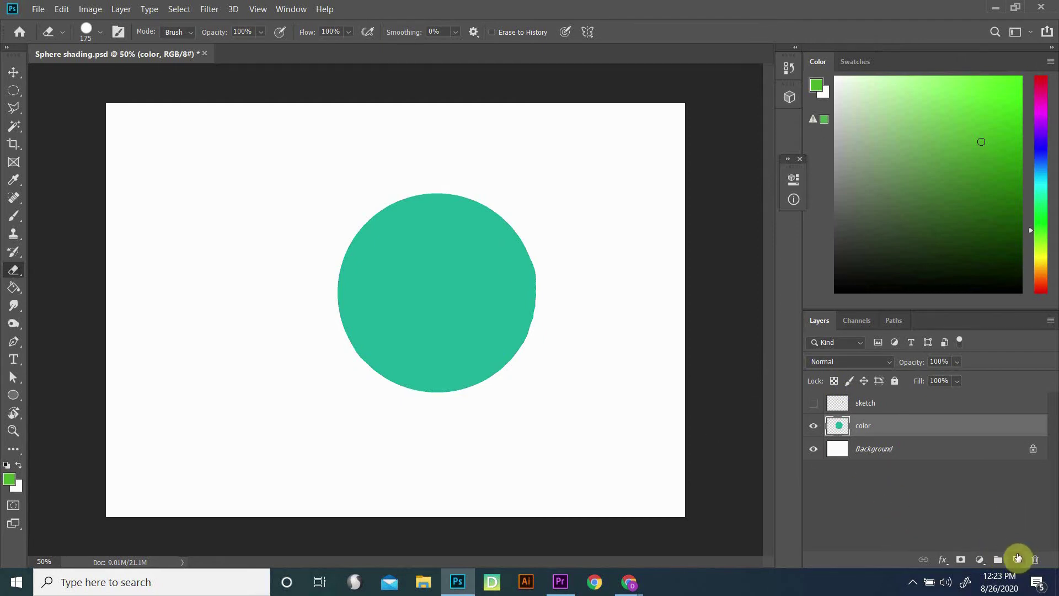
pyautogui.click(1018, 558)
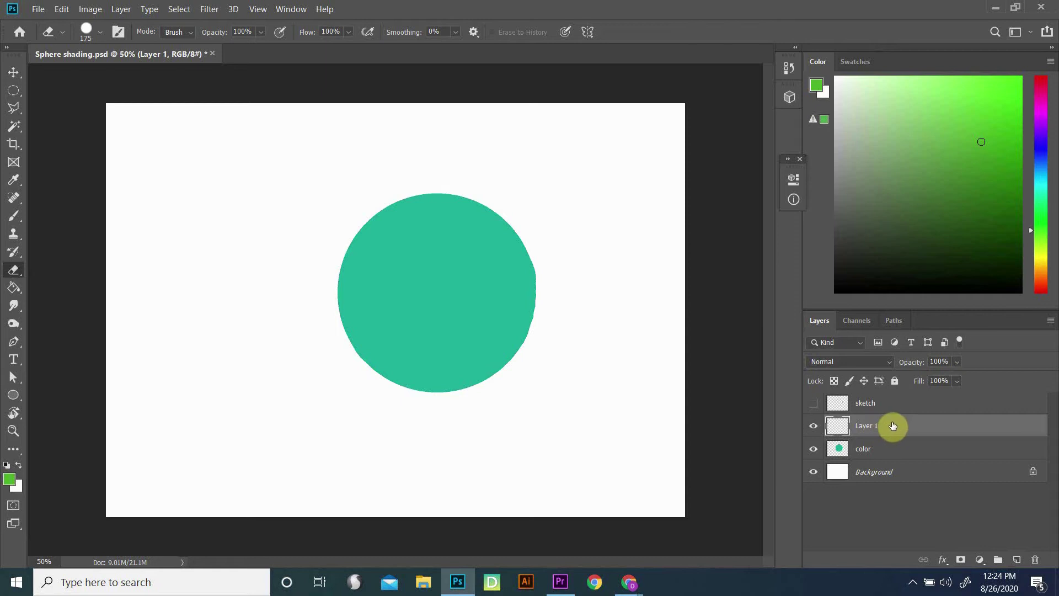
pyautogui.press('alt')
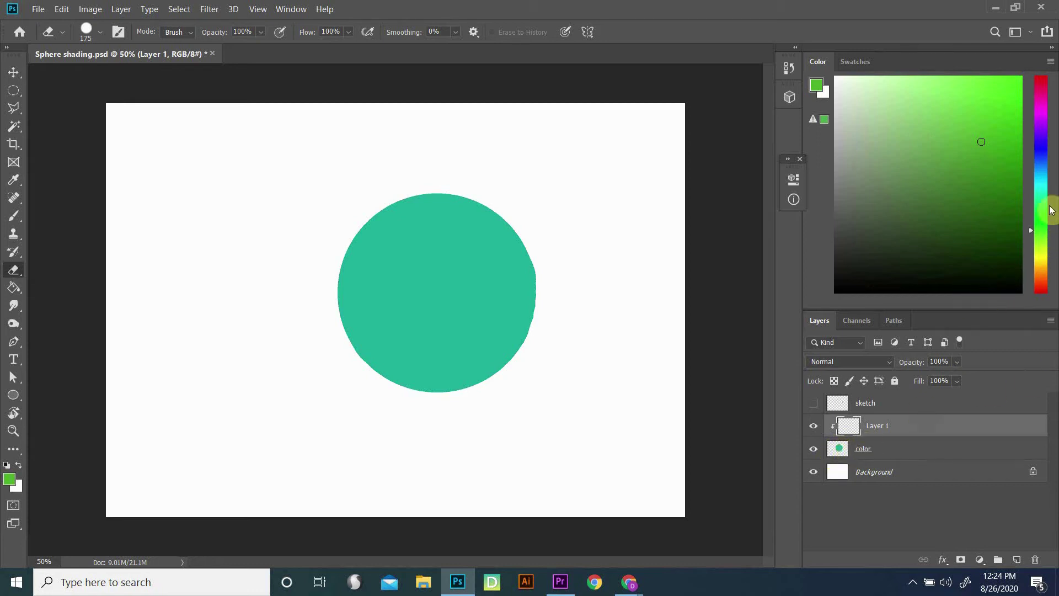
# Step: Paint over the whole circle in blue on the clipped Layer 1 with a 200-pixel brush
pyautogui.click(1043, 161)
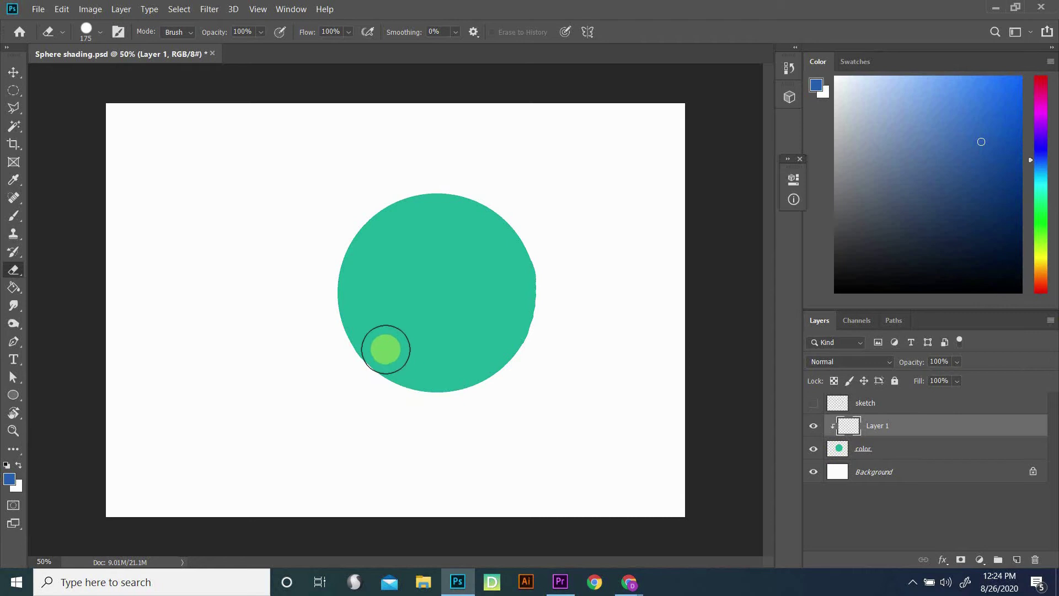
pyautogui.press('b')
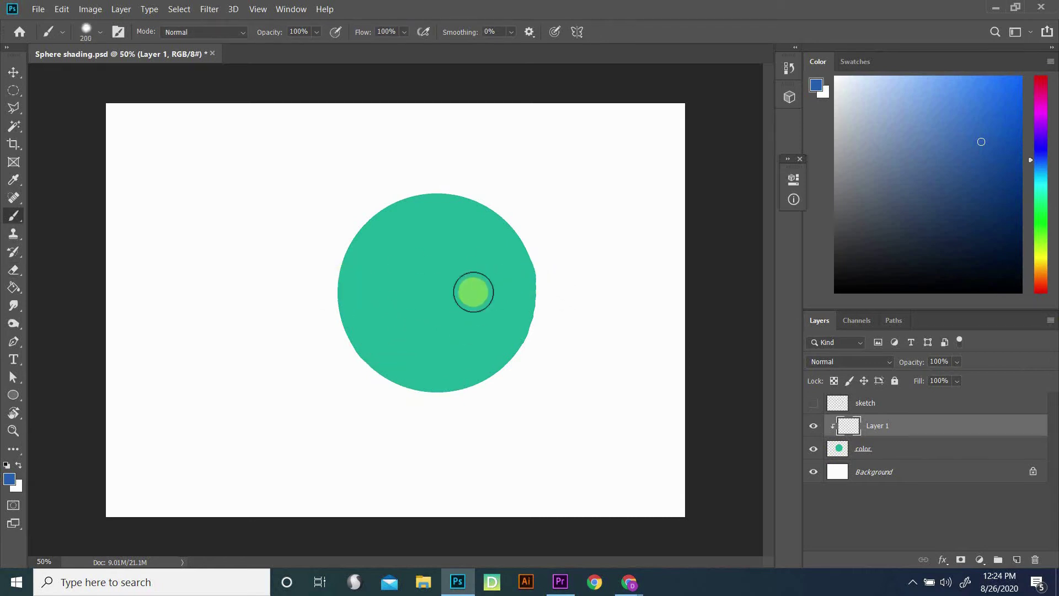
pyautogui.moveTo(553, 229)
pyautogui.mouseDown()
pyautogui.moveTo(320, 357)
pyautogui.moveTo(509, 174)
pyautogui.mouseUp()
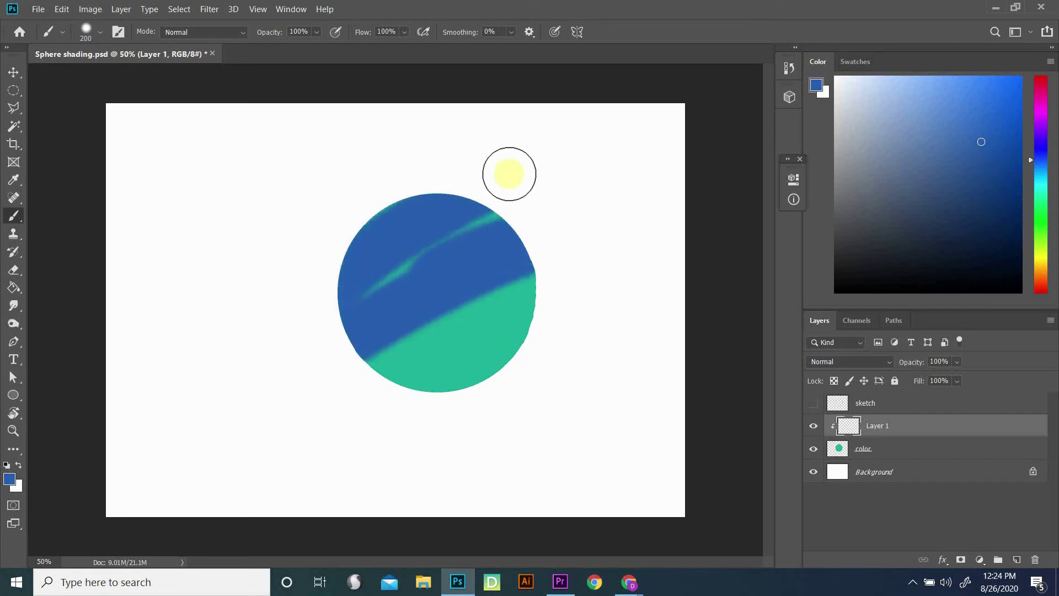
pyautogui.moveTo(343, 218)
pyautogui.mouseDown()
pyautogui.moveTo(489, 366)
pyautogui.moveTo(522, 456)
pyautogui.moveTo(496, 241)
pyautogui.moveTo(465, 279)
pyautogui.moveTo(485, 274)
pyautogui.moveTo(574, 329)
pyautogui.mouseUp()
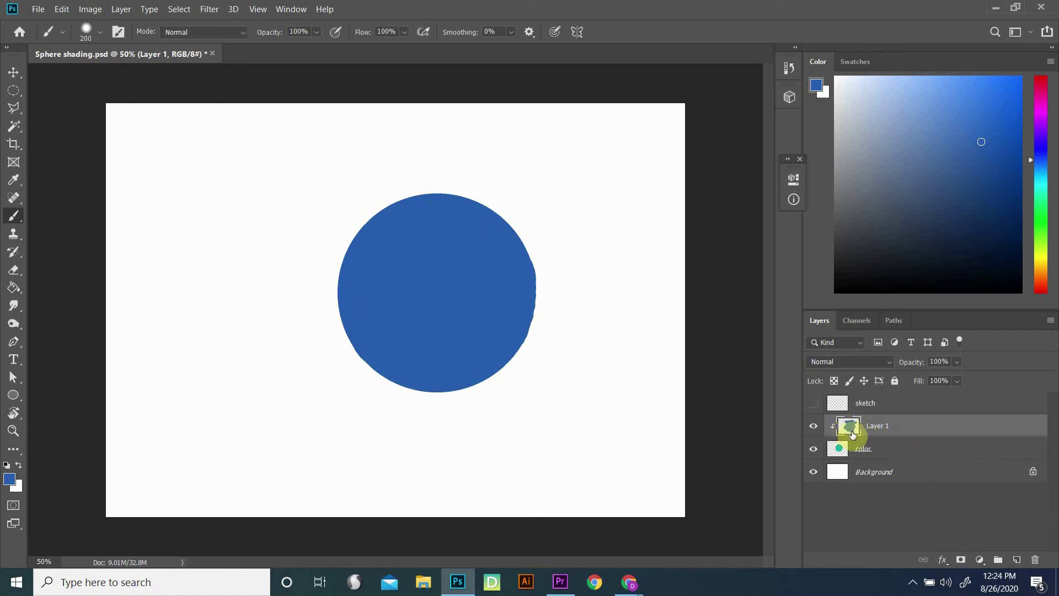
# Step: Try moving the blue layer below the color layer, then undo back to an empty Layer 1 clipped to the color layer
pyautogui.moveTo(886, 443); pyautogui.dragTo(880, 463)
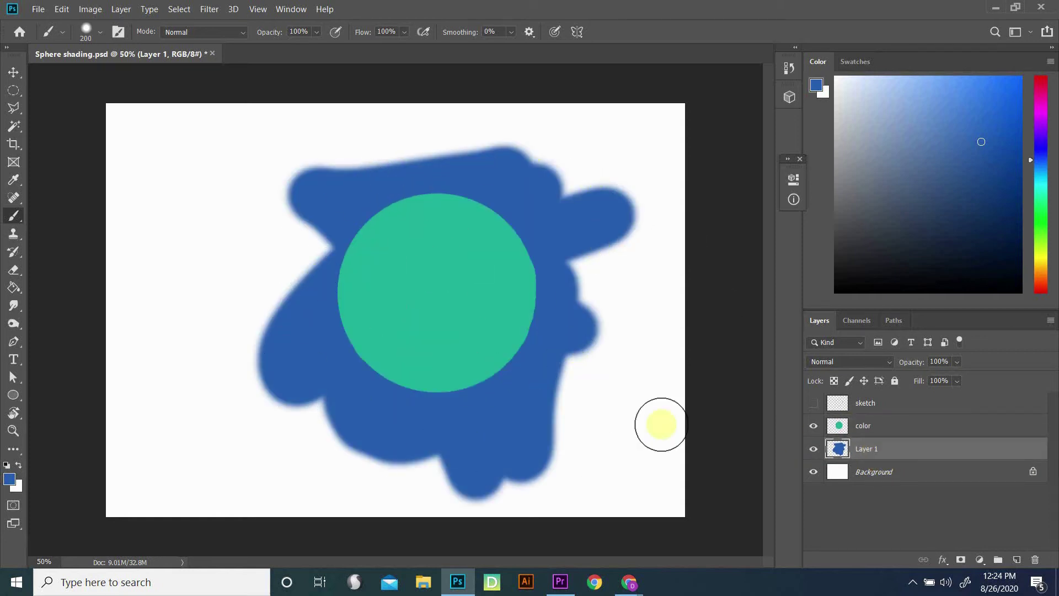
pyautogui.hotkey('ctrl', 'z')
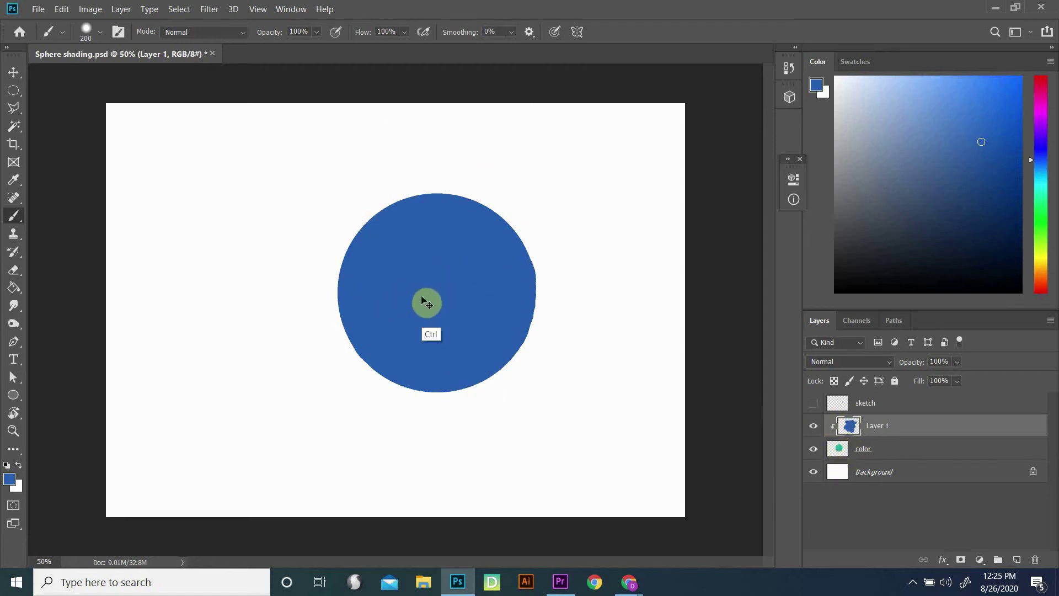
pyautogui.hotkey('ctrl', 'z')
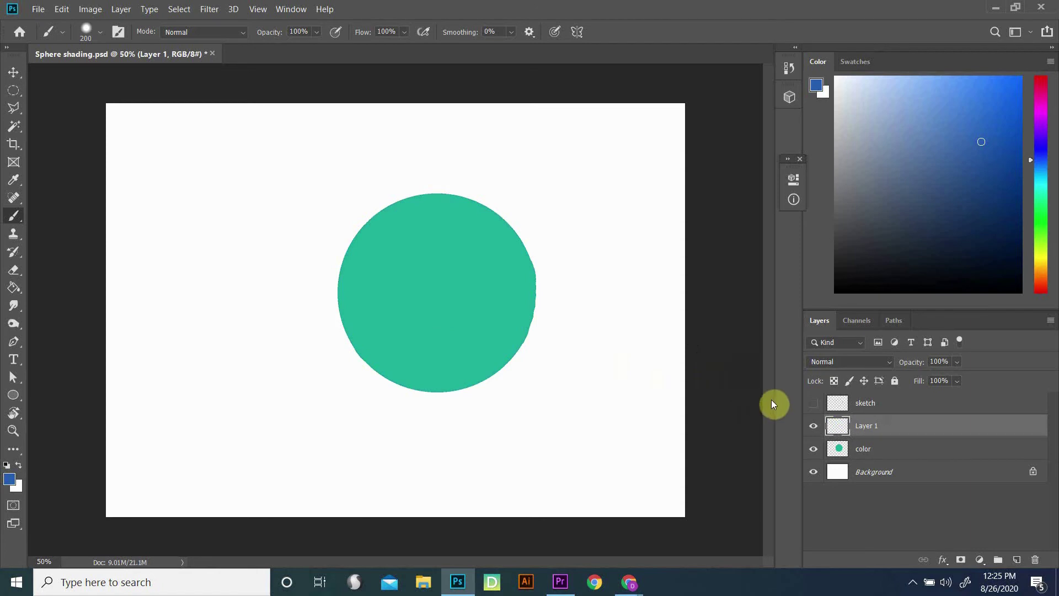
pyautogui.hotkey('ctrl', 'alt', 'g')
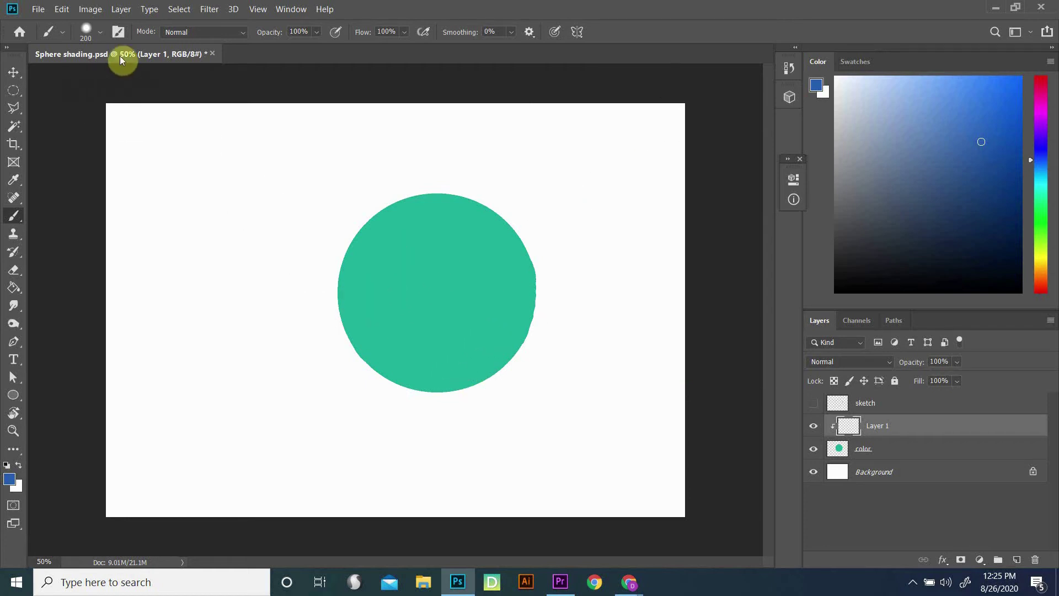
# Step: Choose the Soft Round brush and enlarge it to 300 pixels
pyautogui.click(87, 32)
pyautogui.click(129, 184)
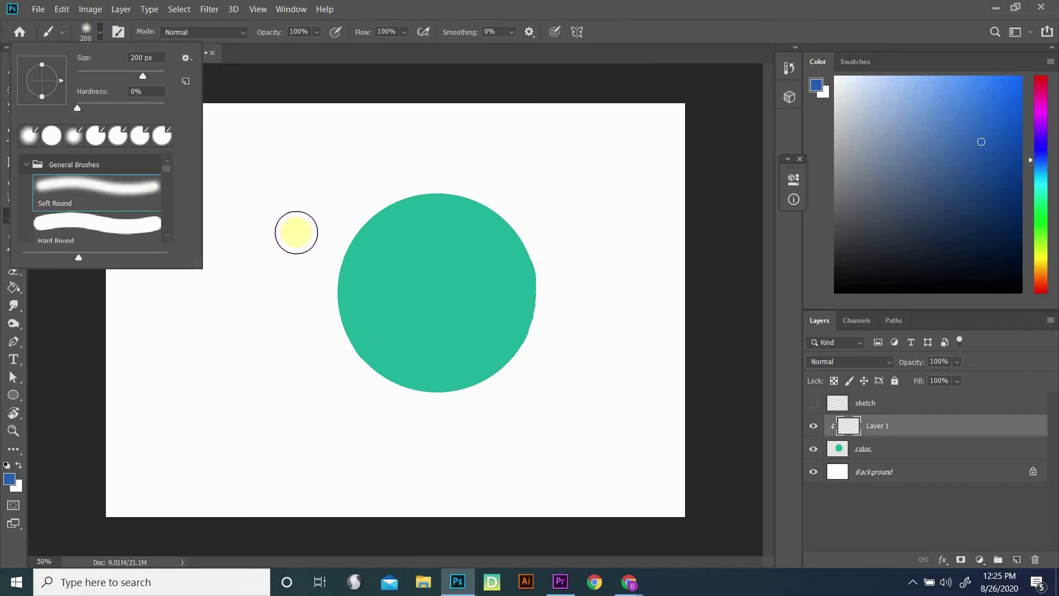
pyautogui.click(340, 104)
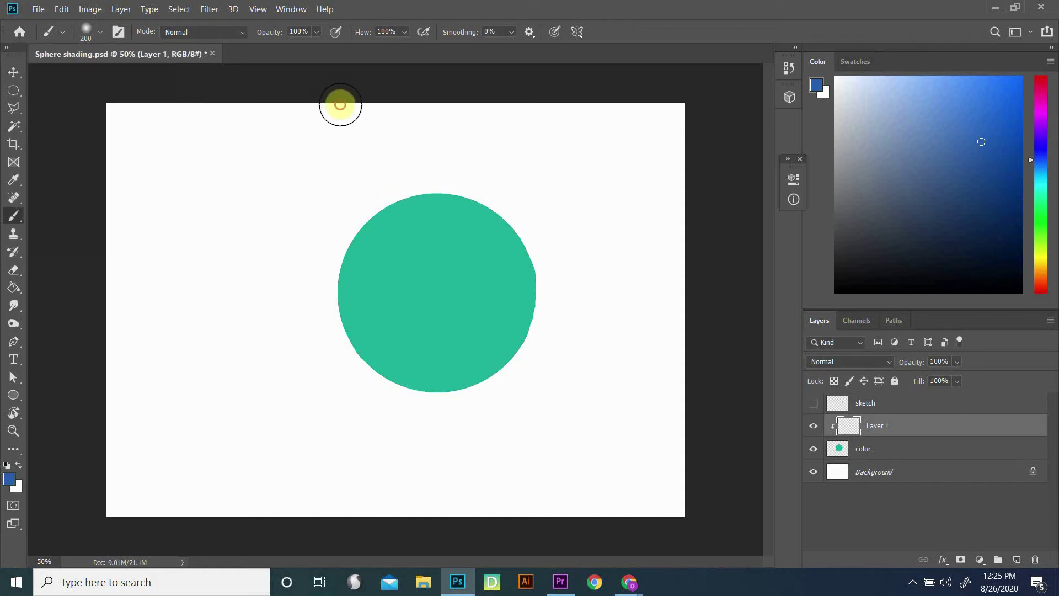
pyautogui.press(']')
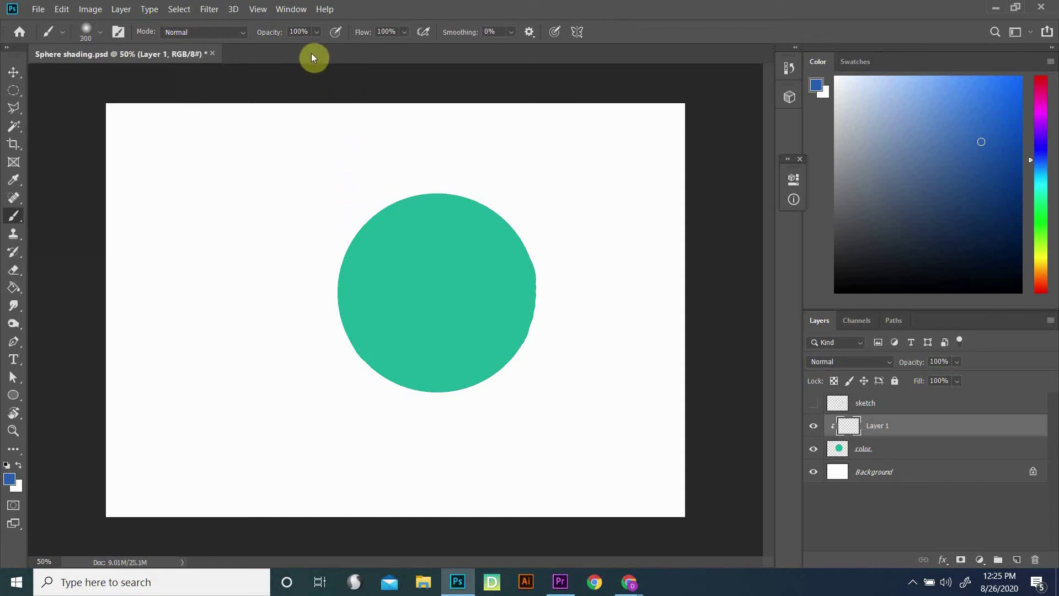
# Step: Set the brush opacity to 19% and paint a darker shade of the circle's teal over its lower-right part
pyautogui.click(317, 33)
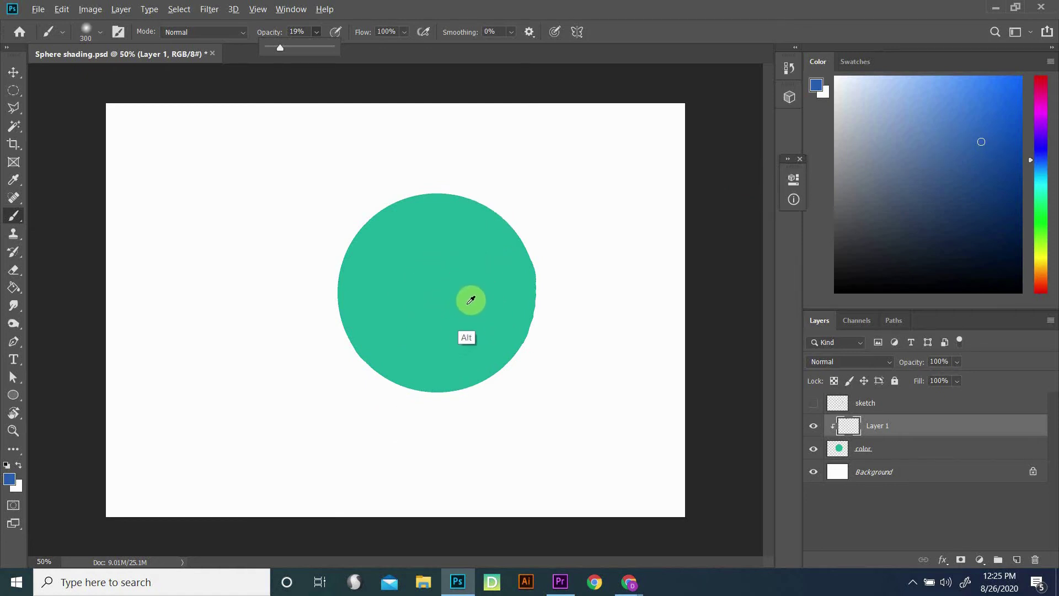
pyautogui.keyDown('alt'); pyautogui.click(461, 290); pyautogui.keyUp('alt')
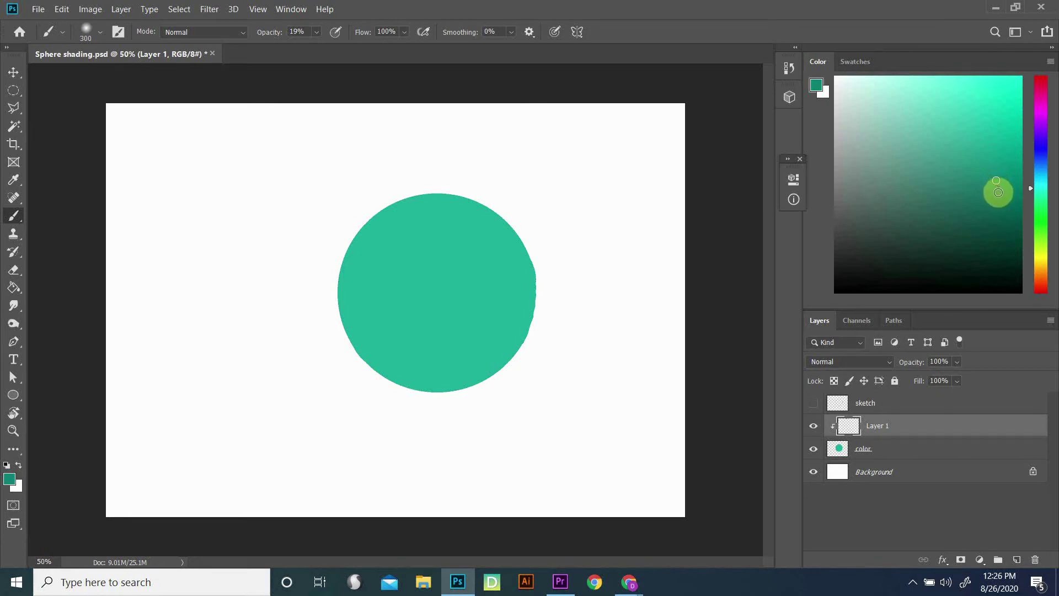
pyautogui.moveTo(400, 356)
pyautogui.mouseDown()
pyautogui.moveTo(436, 359)
pyautogui.moveTo(399, 337)
pyautogui.moveTo(501, 336)
pyautogui.moveTo(530, 264)
pyautogui.mouseUp()
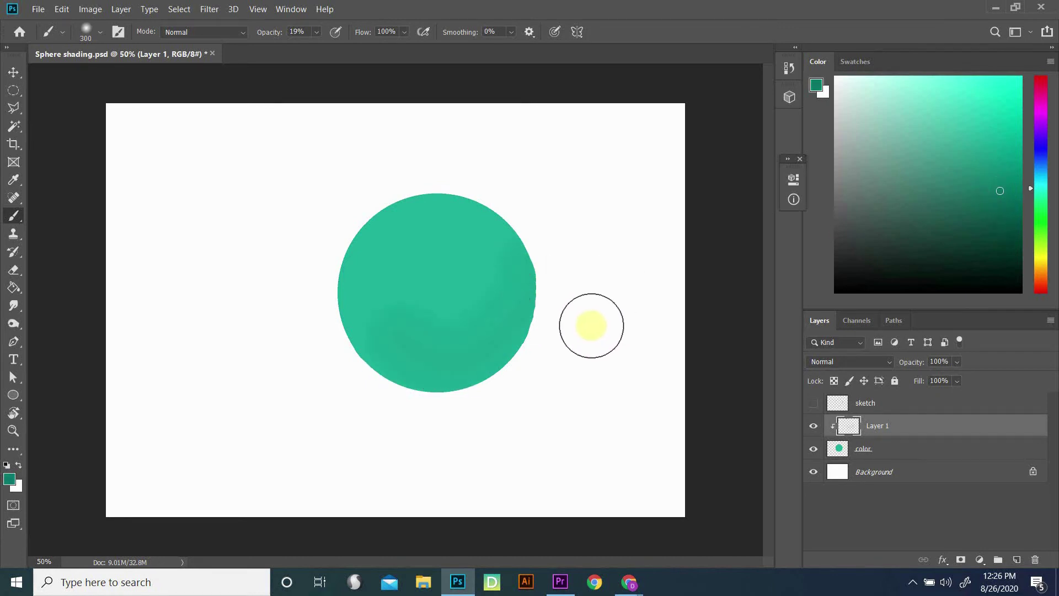
# Step: Try painting dark teal across the circle at 100% brush opacity, and undo the stroke
pyautogui.click(316, 32)
pyautogui.press('0')
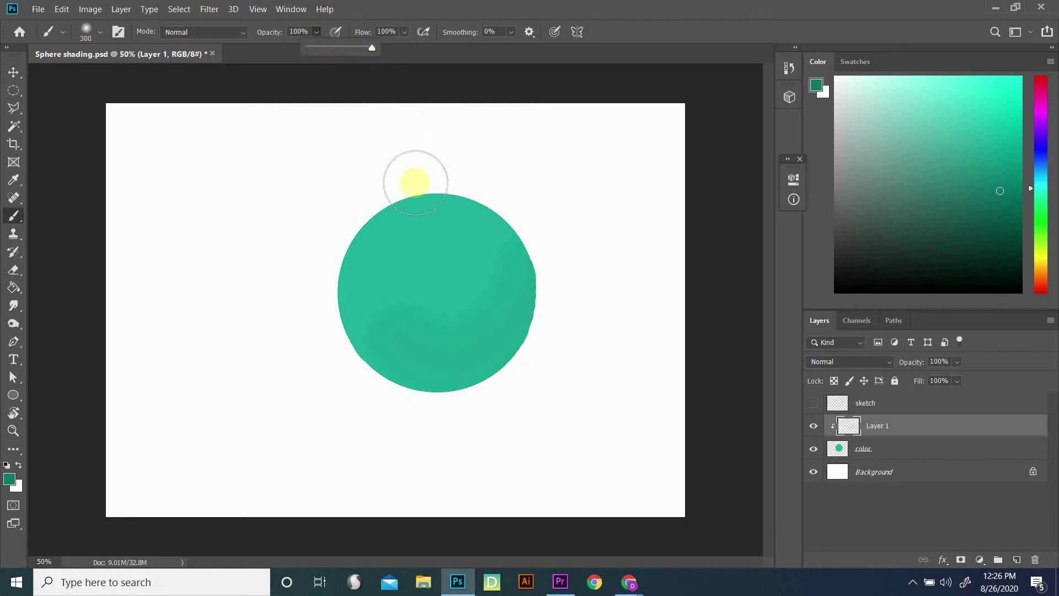
pyautogui.moveTo(414, 177)
pyautogui.mouseDown()
pyautogui.moveTo(482, 350)
pyautogui.moveTo(510, 342)
pyautogui.mouseUp()
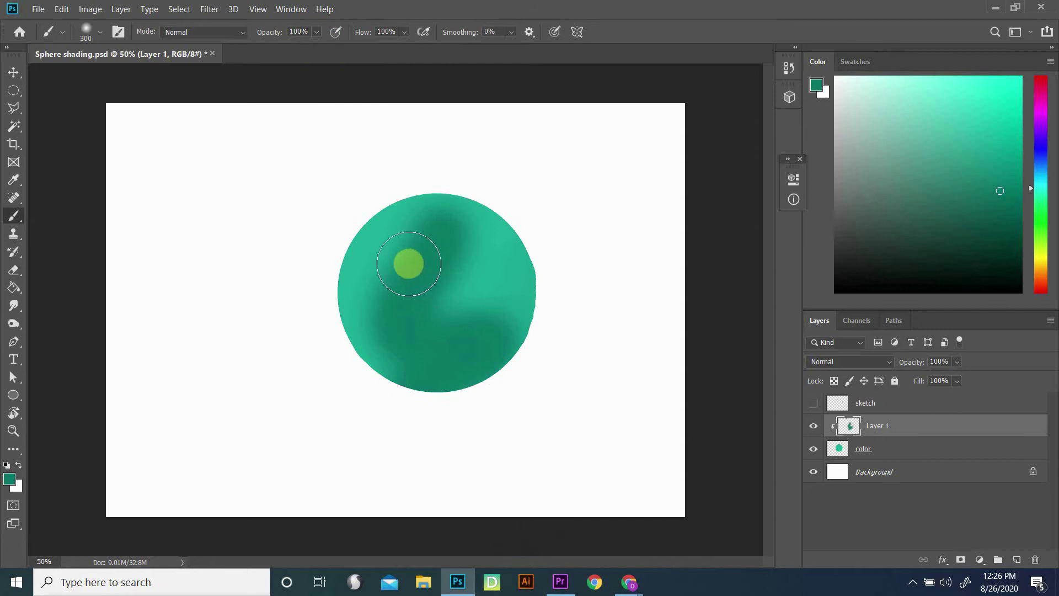
pyautogui.hotkey('ctrl', 'z')
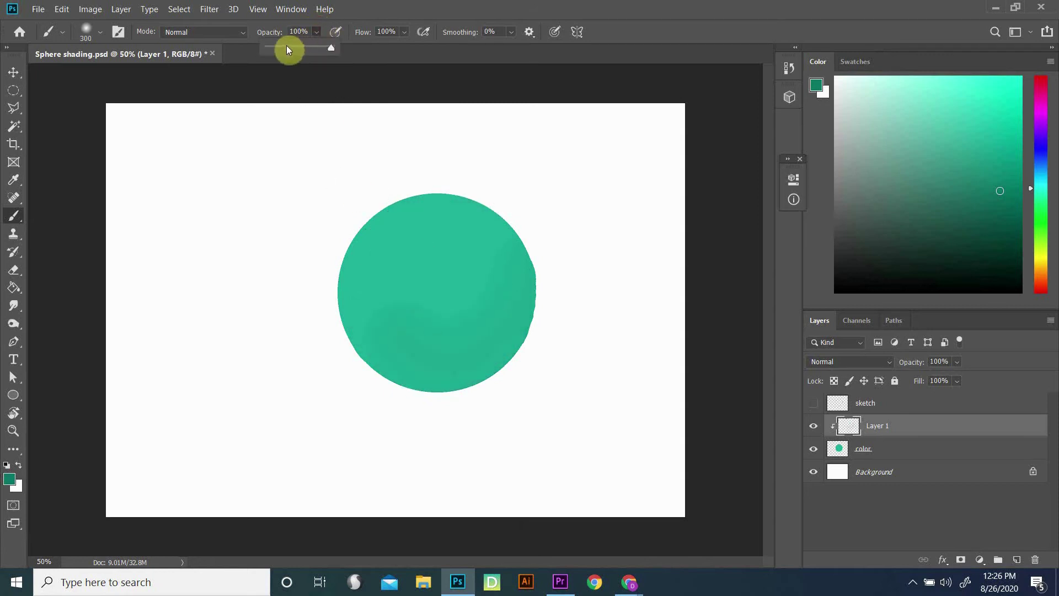
# Step: Set the brush opacity to 14% and build up progressively darker teal shading toward the sphere's lower-right edge
pyautogui.moveTo(286, 47); pyautogui.dragTo(277, 48)
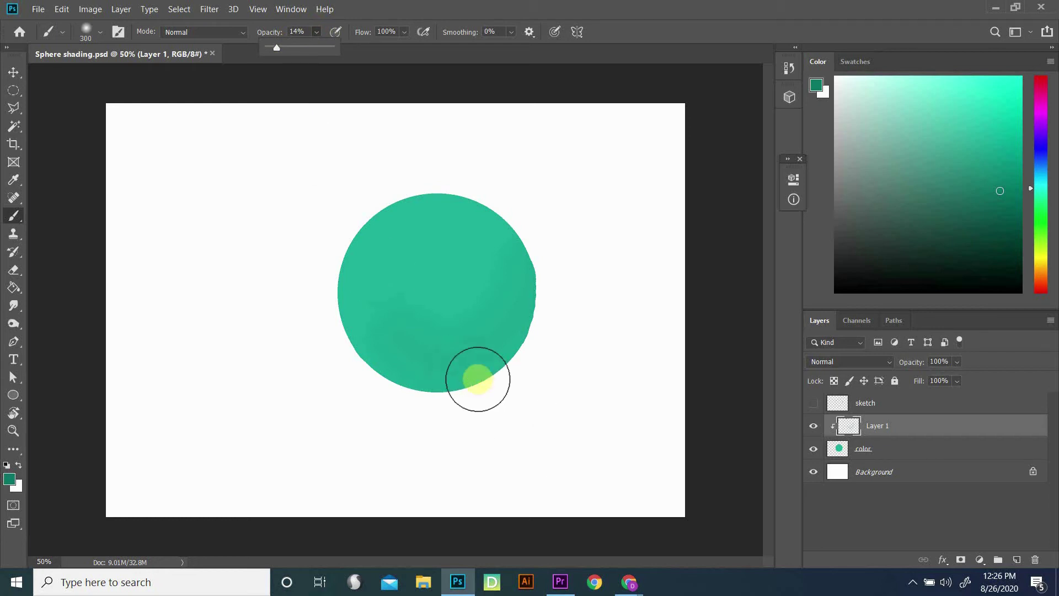
pyautogui.moveTo(385, 334)
pyautogui.mouseDown()
pyautogui.moveTo(504, 308)
pyautogui.moveTo(480, 338)
pyautogui.moveTo(520, 302)
pyautogui.moveTo(409, 368)
pyautogui.moveTo(482, 286)
pyautogui.moveTo(407, 345)
pyautogui.moveTo(470, 369)
pyautogui.moveTo(500, 292)
pyautogui.moveTo(428, 355)
pyautogui.moveTo(487, 258)
pyautogui.moveTo(445, 352)
pyautogui.moveTo(500, 284)
pyautogui.moveTo(478, 331)
pyautogui.moveTo(485, 350)
pyautogui.moveTo(496, 333)
pyautogui.moveTo(414, 357)
pyautogui.moveTo(504, 268)
pyautogui.moveTo(495, 235)
pyautogui.moveTo(457, 310)
pyautogui.moveTo(389, 339)
pyautogui.moveTo(349, 326)
pyautogui.moveTo(473, 326)
pyautogui.moveTo(497, 345)
pyautogui.moveTo(422, 377)
pyautogui.moveTo(367, 350)
pyautogui.moveTo(532, 354)
pyautogui.moveTo(445, 366)
pyautogui.moveTo(479, 326)
pyautogui.moveTo(401, 378)
pyautogui.moveTo(454, 366)
pyautogui.moveTo(397, 384)
pyautogui.mouseUp()
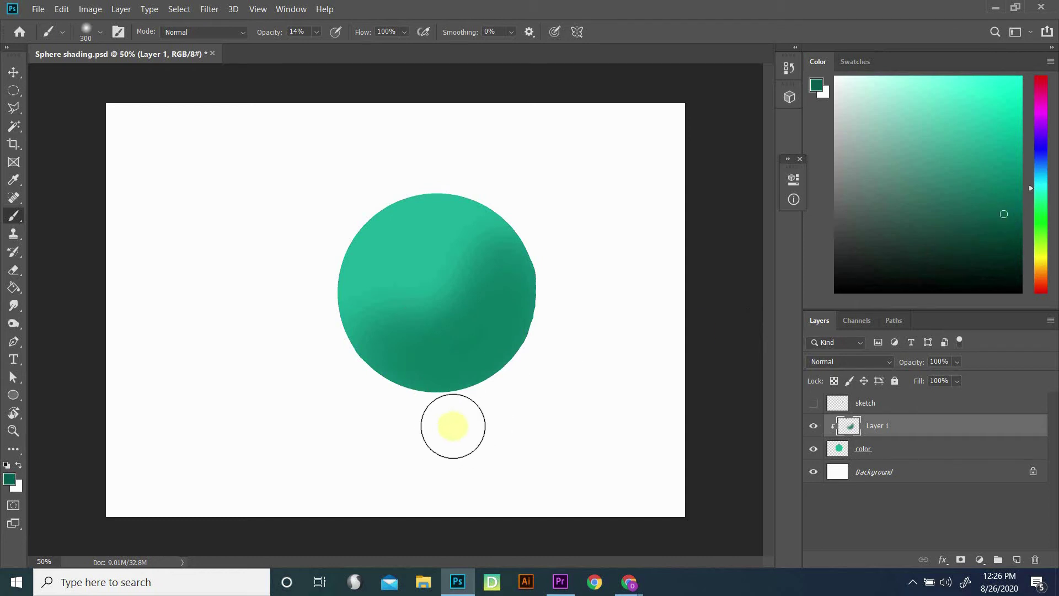
pyautogui.moveTo(412, 373)
pyautogui.mouseDown()
pyautogui.moveTo(538, 301)
pyautogui.moveTo(477, 375)
pyautogui.moveTo(382, 360)
pyautogui.moveTo(533, 317)
pyautogui.moveTo(496, 353)
pyautogui.moveTo(421, 380)
pyautogui.moveTo(488, 375)
pyautogui.moveTo(385, 385)
pyautogui.moveTo(540, 310)
pyautogui.moveTo(515, 338)
pyautogui.moveTo(377, 378)
pyautogui.moveTo(451, 384)
pyautogui.moveTo(547, 265)
pyautogui.mouseUp()
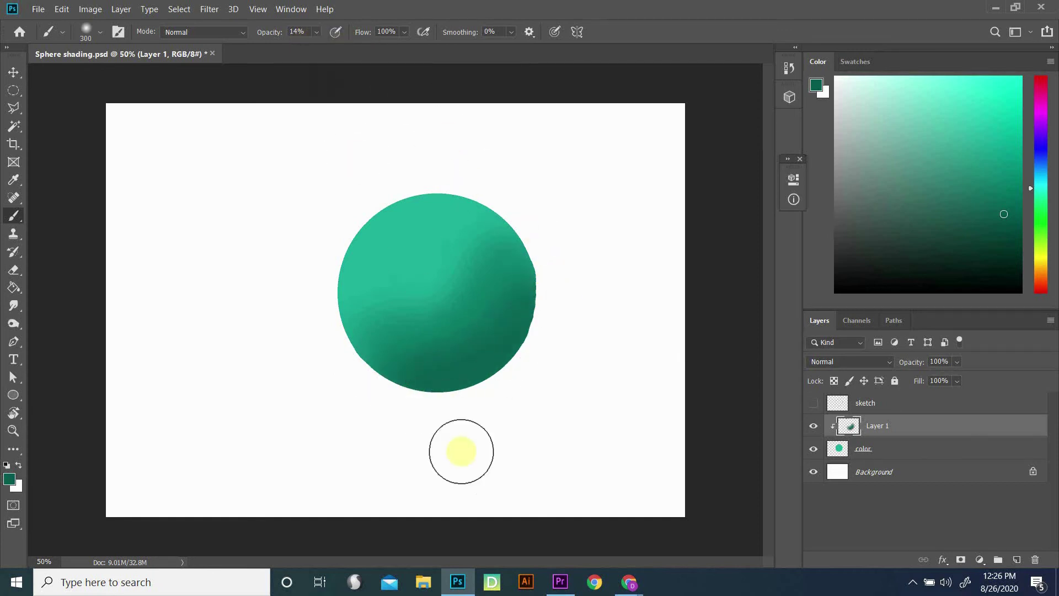
pyautogui.moveTo(441, 392)
pyautogui.mouseDown()
pyautogui.moveTo(418, 371)
pyautogui.moveTo(497, 355)
pyautogui.moveTo(520, 315)
pyautogui.moveTo(406, 386)
pyautogui.moveTo(522, 331)
pyautogui.moveTo(482, 383)
pyautogui.moveTo(517, 362)
pyautogui.moveTo(487, 381)
pyautogui.moveTo(464, 366)
pyautogui.moveTo(537, 291)
pyautogui.moveTo(355, 338)
pyautogui.moveTo(402, 395)
pyautogui.moveTo(439, 387)
pyautogui.moveTo(423, 367)
pyautogui.moveTo(539, 300)
pyautogui.moveTo(498, 328)
pyautogui.moveTo(591, 338)
pyautogui.moveTo(418, 262)
pyautogui.mouseUp()
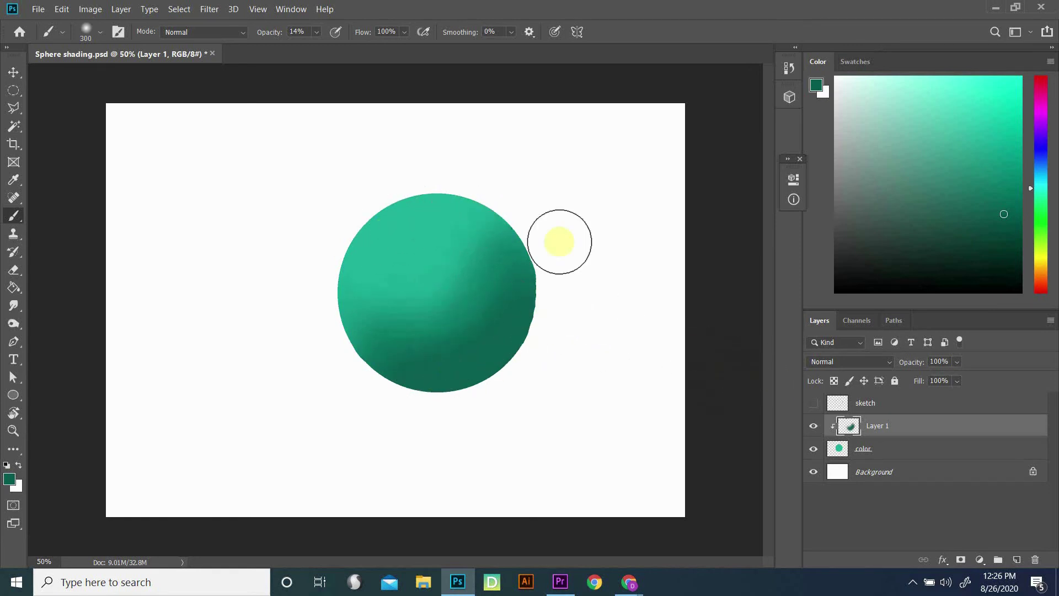
# Step: Sample the base teal, pick a lighter, brighter version of it, and paint a soft highlight on the sphere's upper-left area
pyautogui.keyDown('alt'); pyautogui.click(431, 225); pyautogui.keyUp('alt')
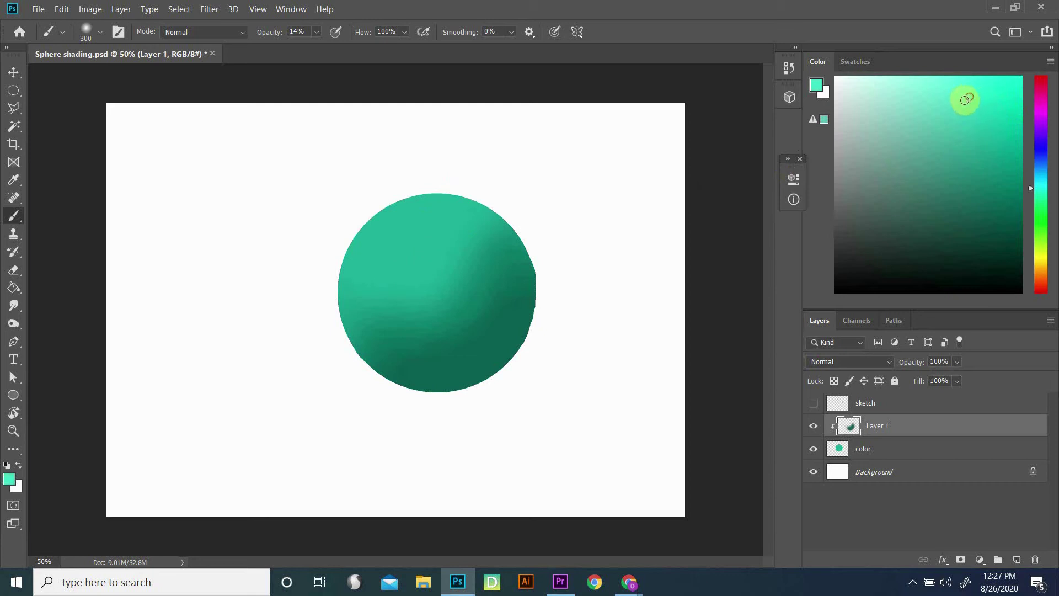
pyautogui.moveTo(643, 240)
pyautogui.mouseDown()
pyautogui.moveTo(474, 286)
pyautogui.moveTo(360, 279)
pyautogui.moveTo(423, 217)
pyautogui.moveTo(457, 216)
pyautogui.moveTo(433, 208)
pyautogui.moveTo(374, 276)
pyautogui.moveTo(431, 220)
pyautogui.moveTo(398, 245)
pyautogui.moveTo(421, 213)
pyautogui.moveTo(390, 260)
pyautogui.moveTo(443, 246)
pyautogui.moveTo(449, 220)
pyautogui.moveTo(440, 263)
pyautogui.moveTo(416, 239)
pyautogui.moveTo(416, 218)
pyautogui.moveTo(411, 234)
pyautogui.moveTo(427, 221)
pyautogui.moveTo(404, 293)
pyautogui.moveTo(463, 312)
pyautogui.moveTo(499, 257)
pyautogui.moveTo(446, 345)
pyautogui.moveTo(373, 373)
pyautogui.moveTo(454, 334)
pyautogui.mouseUp()
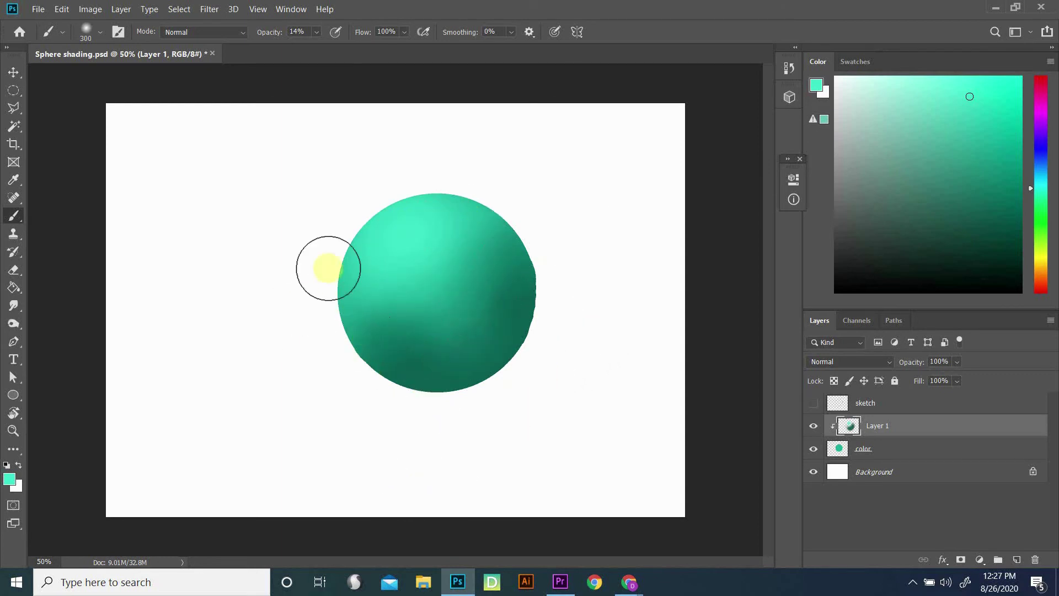
pyautogui.moveTo(344, 300)
pyautogui.mouseDown()
pyautogui.moveTo(504, 348)
pyautogui.moveTo(422, 336)
pyautogui.mouseUp()
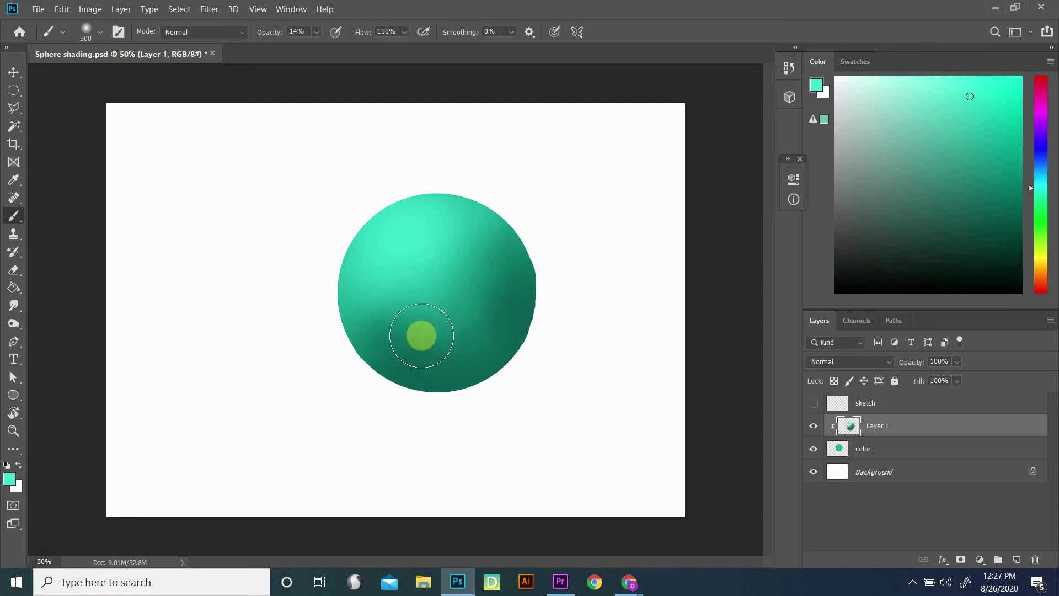
# Step: Sample dark teal from the sphere's lower shadow and deepen the shading along the right side and across the lower middle
pyautogui.keyDown('alt'); pyautogui.click(414, 379); pyautogui.keyUp('alt')
pyautogui.keyDown('alt'); pyautogui.click(418, 382); pyautogui.keyUp('alt')
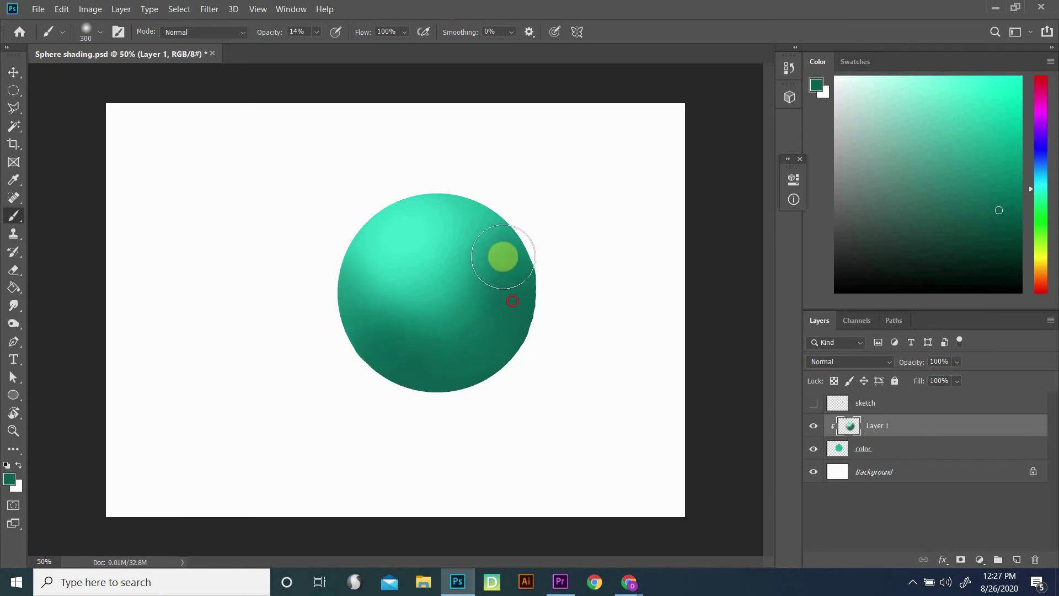
pyautogui.moveTo(503, 256)
pyautogui.mouseDown()
pyautogui.moveTo(471, 313)
pyautogui.moveTo(406, 316)
pyautogui.mouseUp()
pyautogui.moveTo(473, 265); pyautogui.dragTo(429, 317)
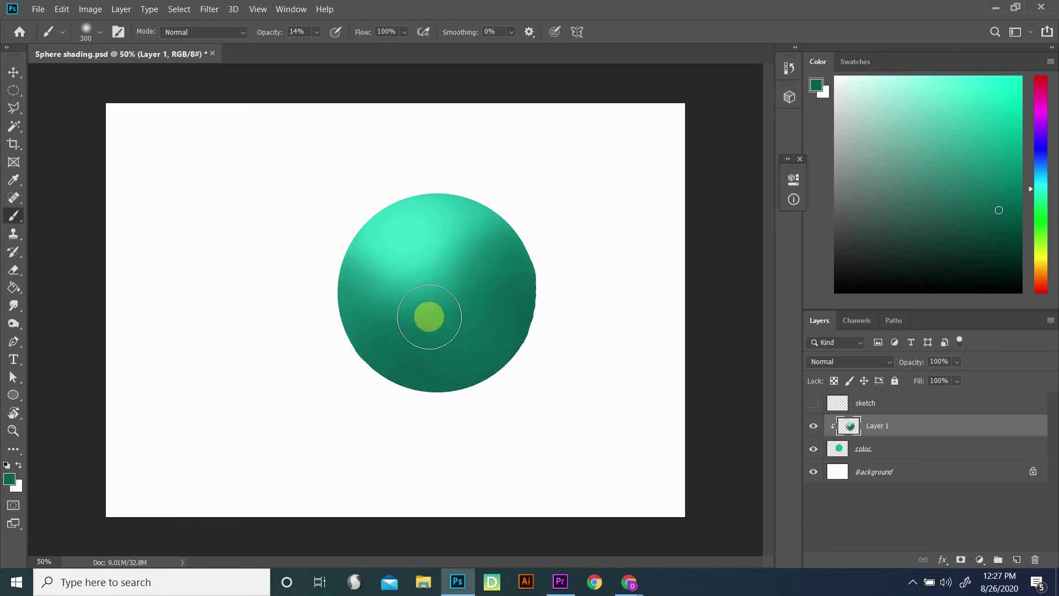
# Step: Sample mid and light teals from the sphere and blend the upper-left highlight softly into the surrounding midtones
pyautogui.keyDown('alt'); pyautogui.click(477, 223); pyautogui.keyUp('alt')
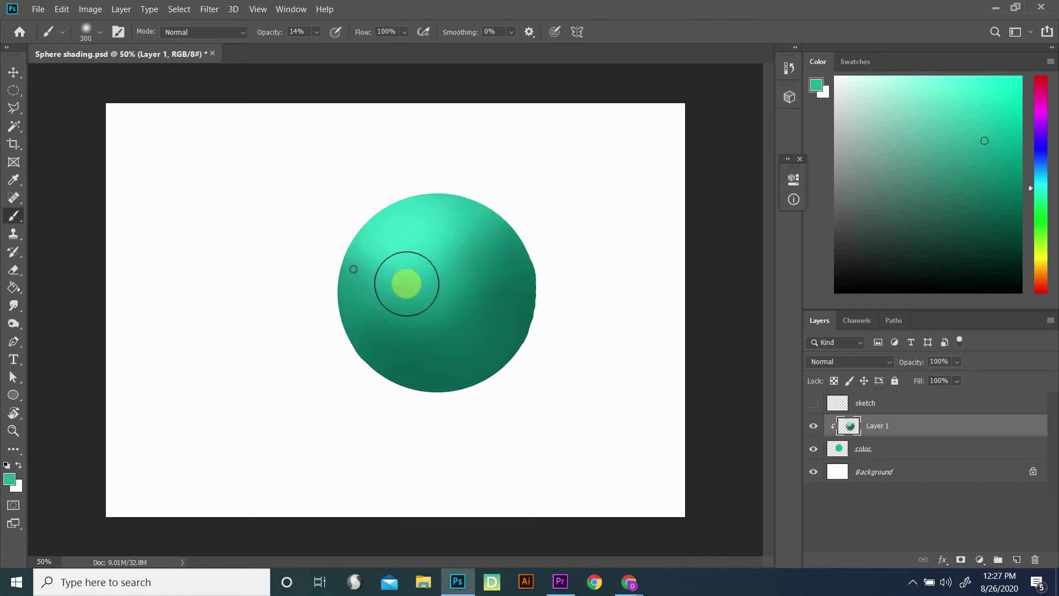
pyautogui.keyDown('alt'); pyautogui.click(416, 237); pyautogui.keyUp('alt')
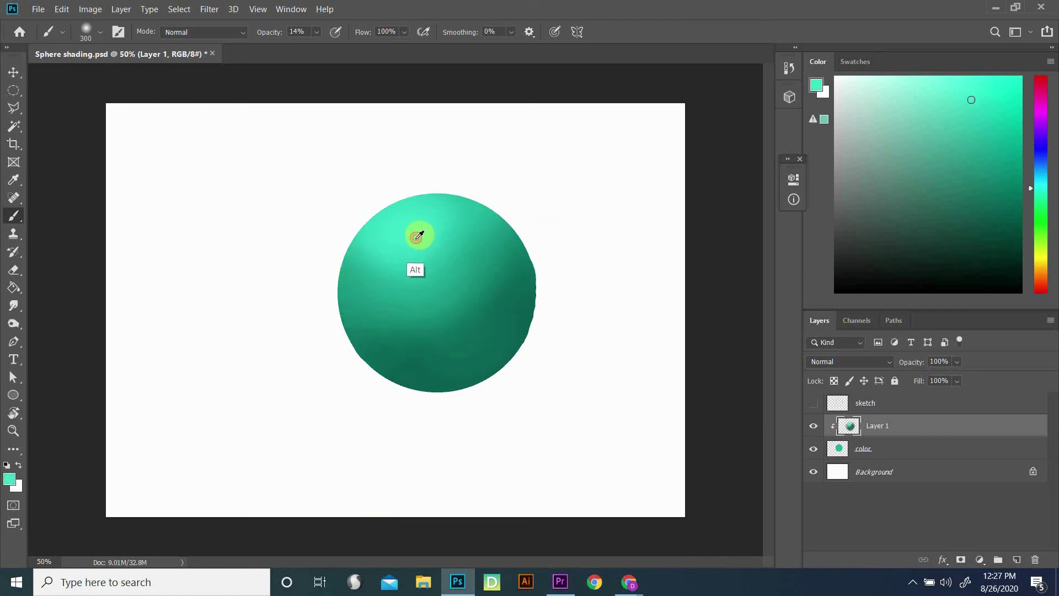
pyautogui.moveTo(417, 238)
pyautogui.mouseDown()
pyautogui.moveTo(379, 242)
pyautogui.moveTo(458, 247)
pyautogui.moveTo(451, 221)
pyautogui.moveTo(363, 256)
pyautogui.moveTo(433, 231)
pyautogui.moveTo(428, 244)
pyautogui.moveTo(419, 195)
pyautogui.moveTo(461, 225)
pyautogui.mouseUp()
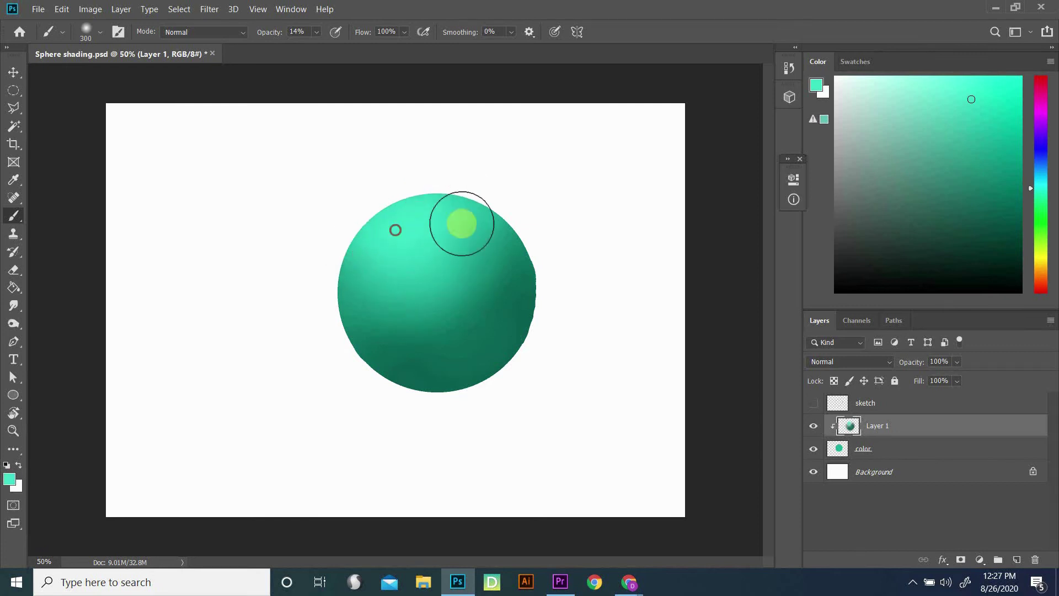
pyautogui.keyDown('alt'); pyautogui.click(430, 223); pyautogui.keyUp('alt')
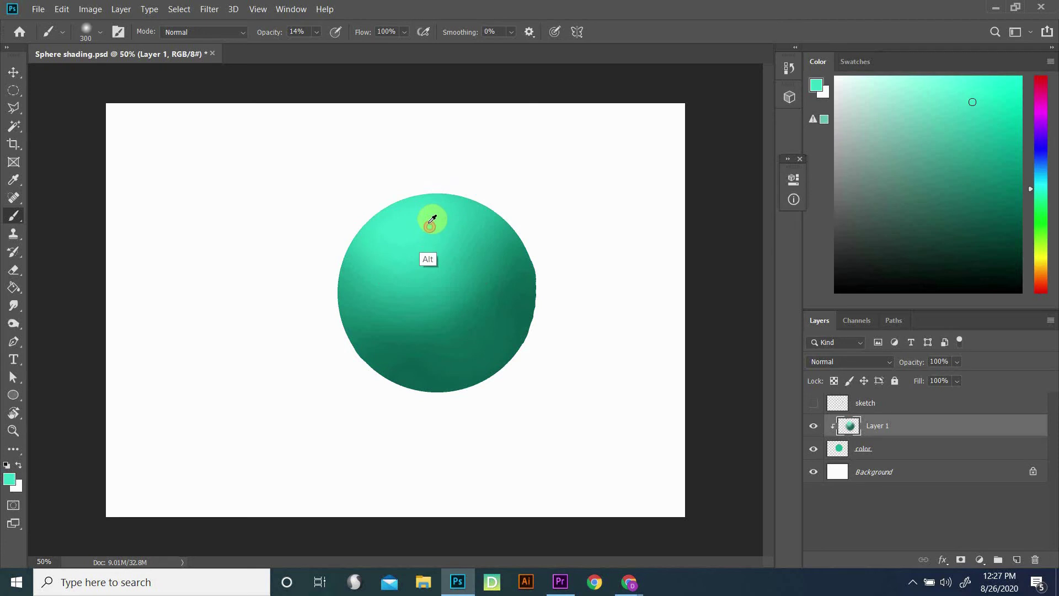
pyautogui.keyDown('alt'); pyautogui.click(429, 228); pyautogui.keyUp('alt')
pyautogui.moveTo(368, 255); pyautogui.dragTo(440, 220)
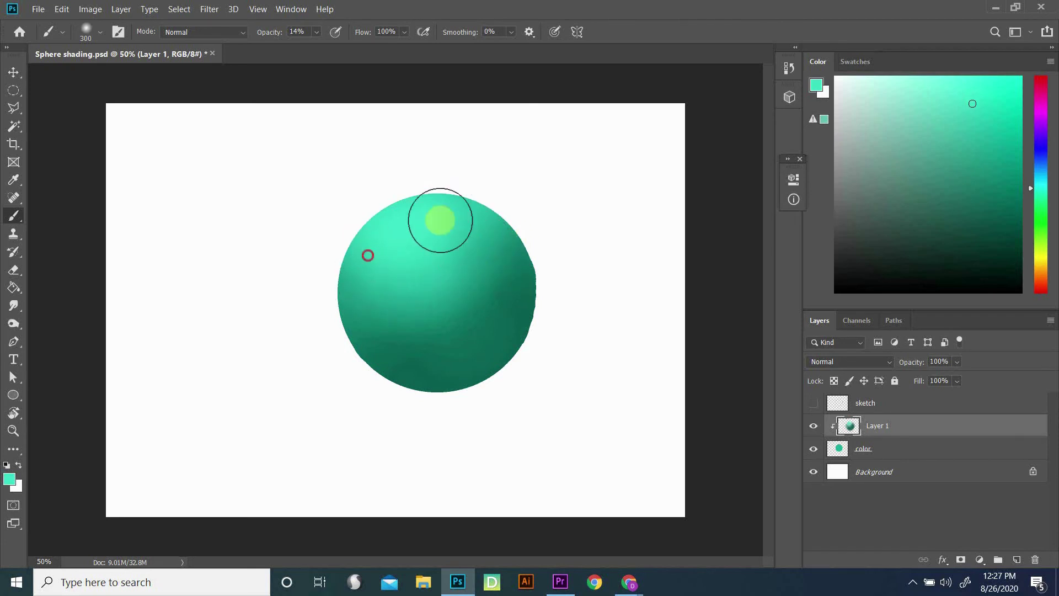
# Step: Sample a medium teal from the sphere and smooth the transition between the midtones and the lower-right shadow
pyautogui.moveTo(406, 334)
pyautogui.mouseDown()
pyautogui.moveTo(366, 293)
pyautogui.moveTo(462, 294)
pyautogui.mouseUp()
pyautogui.keyDown('alt'); pyautogui.click(362, 303); pyautogui.keyUp('alt')
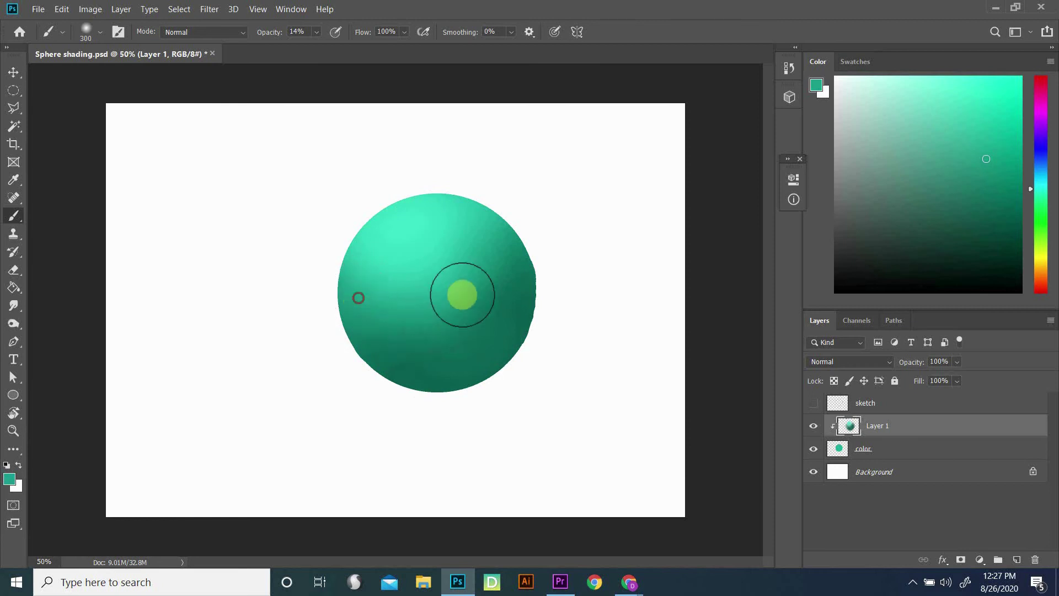
pyautogui.moveTo(403, 309); pyautogui.dragTo(448, 293)
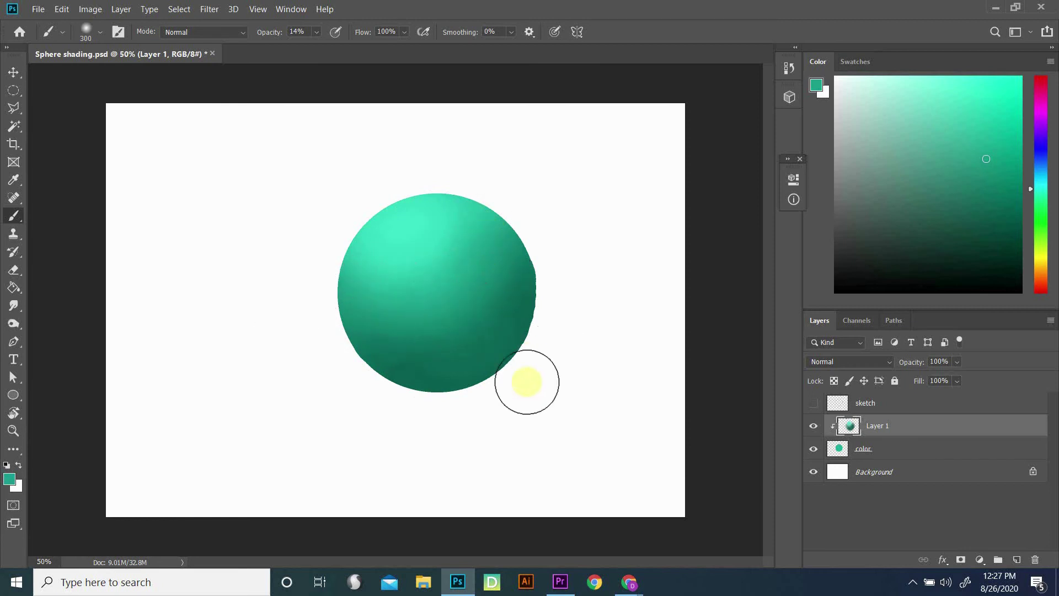
pyautogui.keyDown('alt'); pyautogui.click(515, 315); pyautogui.keyUp('alt')
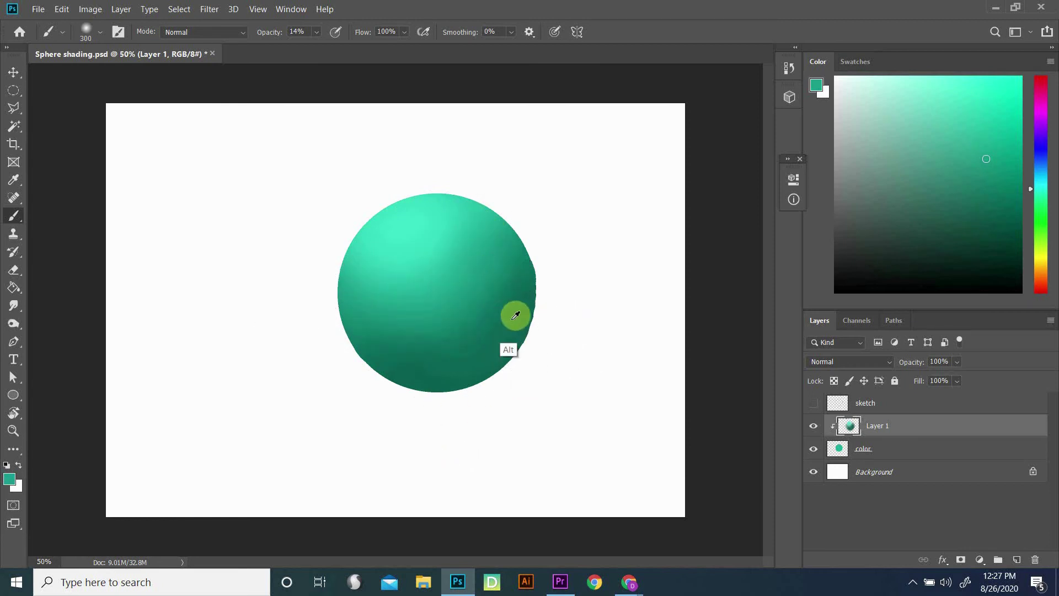
pyautogui.moveTo(516, 320); pyautogui.dragTo(446, 343)
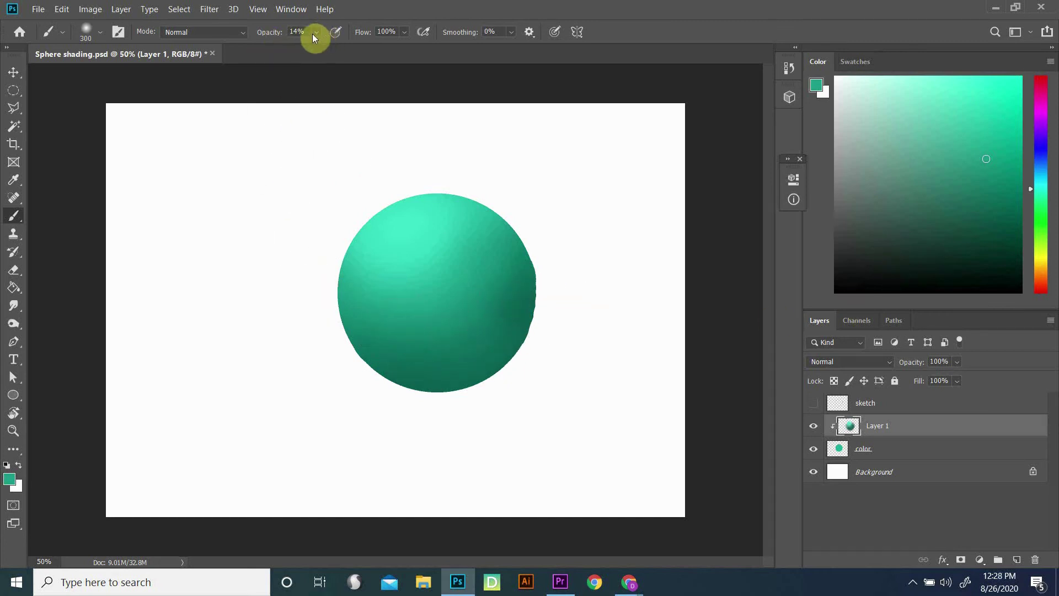
# Step: Set the brush to 39% opacity and 52% hardness, then test it with a white dab on the sphere and undo the dab
pyautogui.click(336, 46)
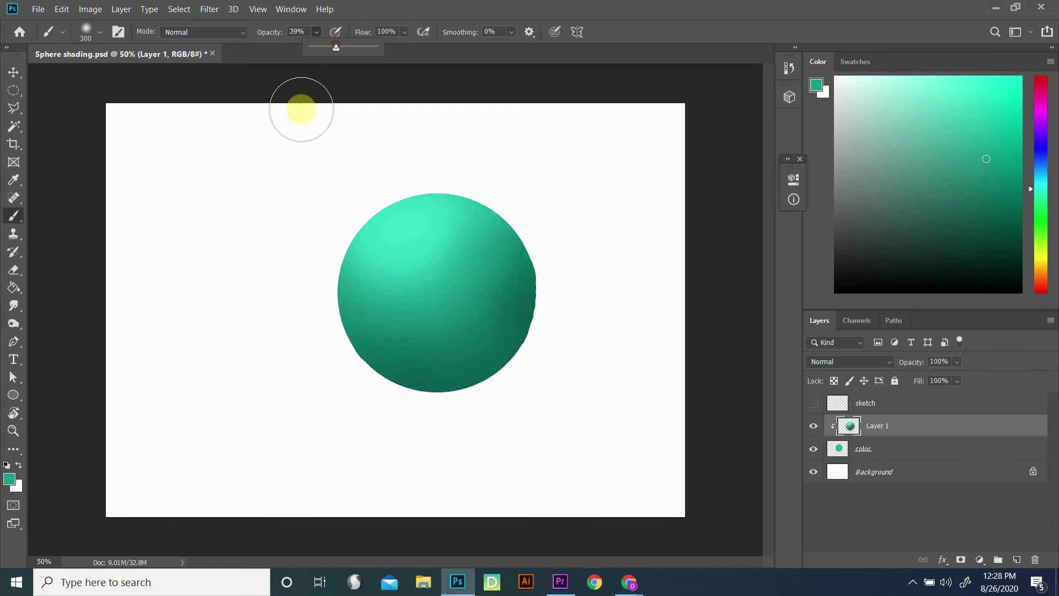
pyautogui.keyDown('alt'); pyautogui.click(348, 409); pyautogui.keyUp('alt')
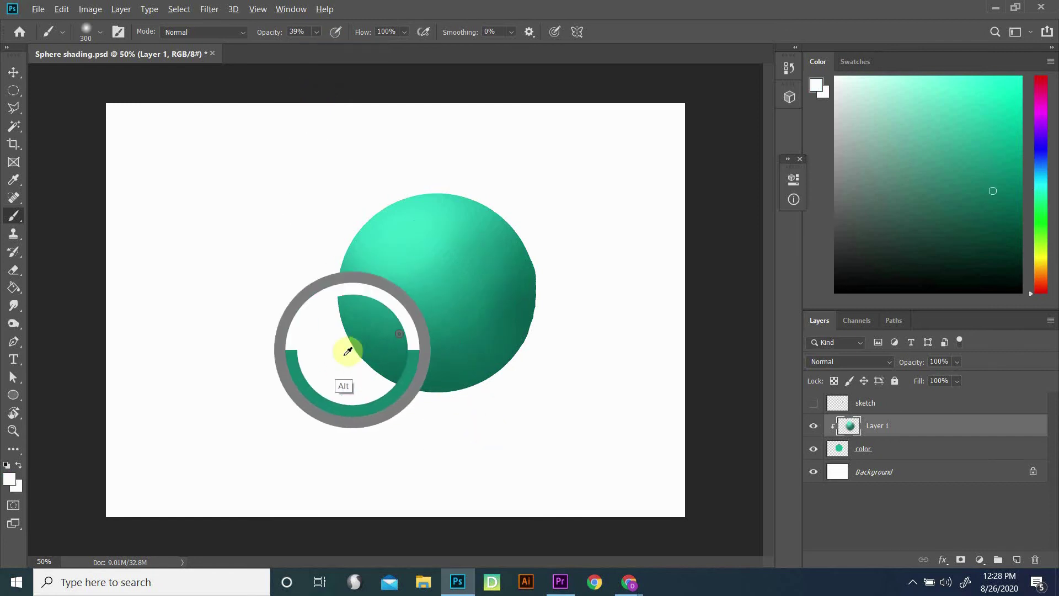
pyautogui.click(100, 35)
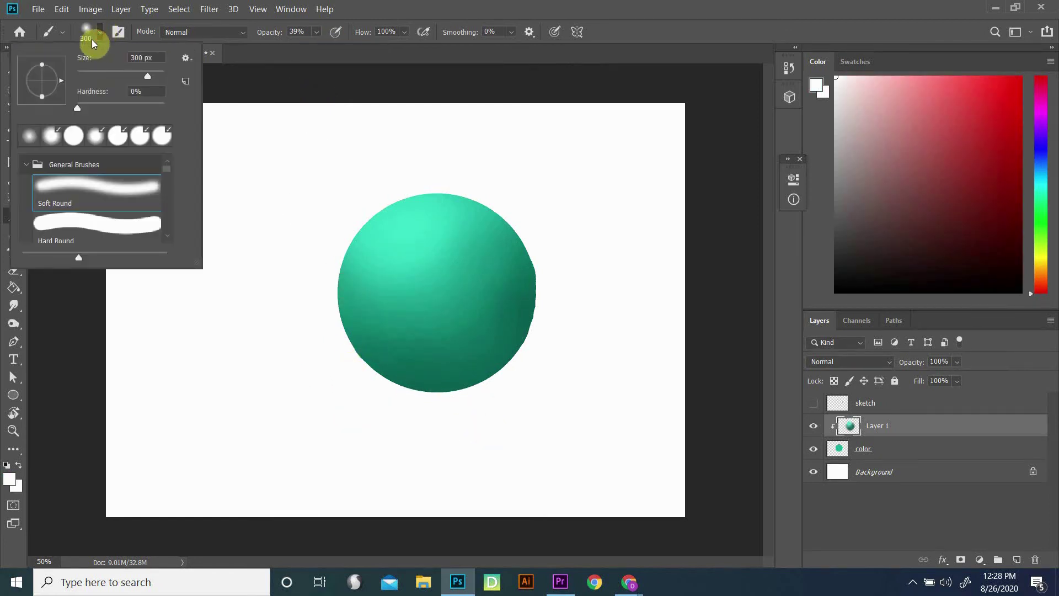
pyautogui.moveTo(98, 110); pyautogui.dragTo(121, 103)
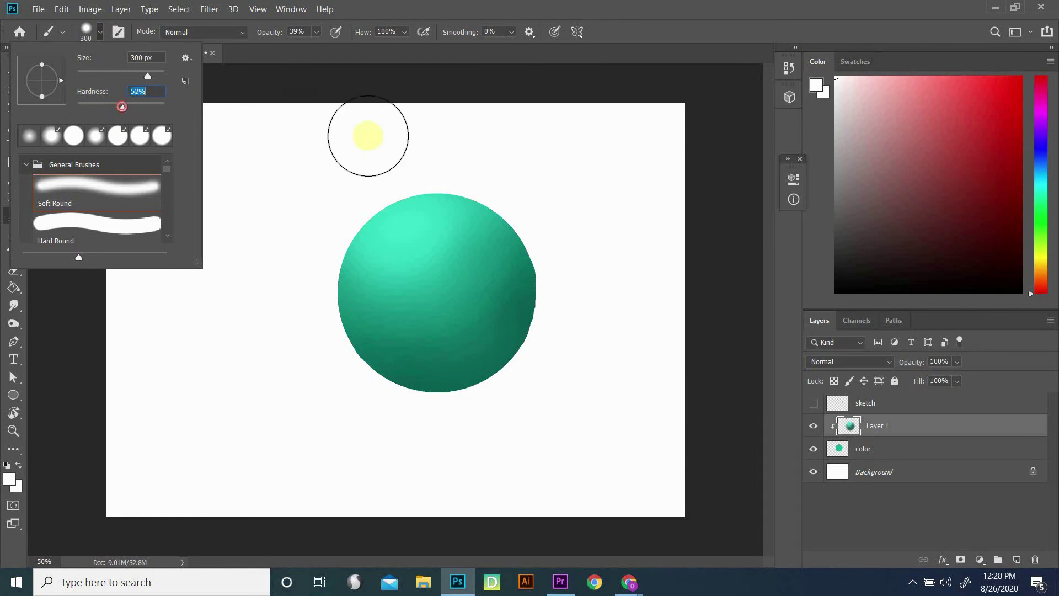
pyautogui.click(408, 303)
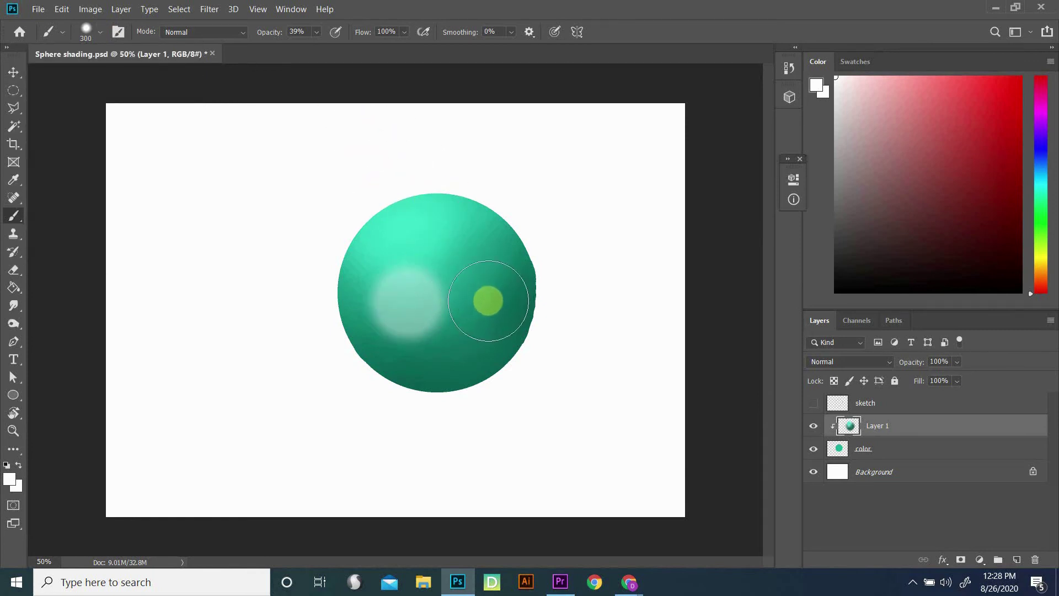
pyautogui.hotkey('ctrl', 'z')
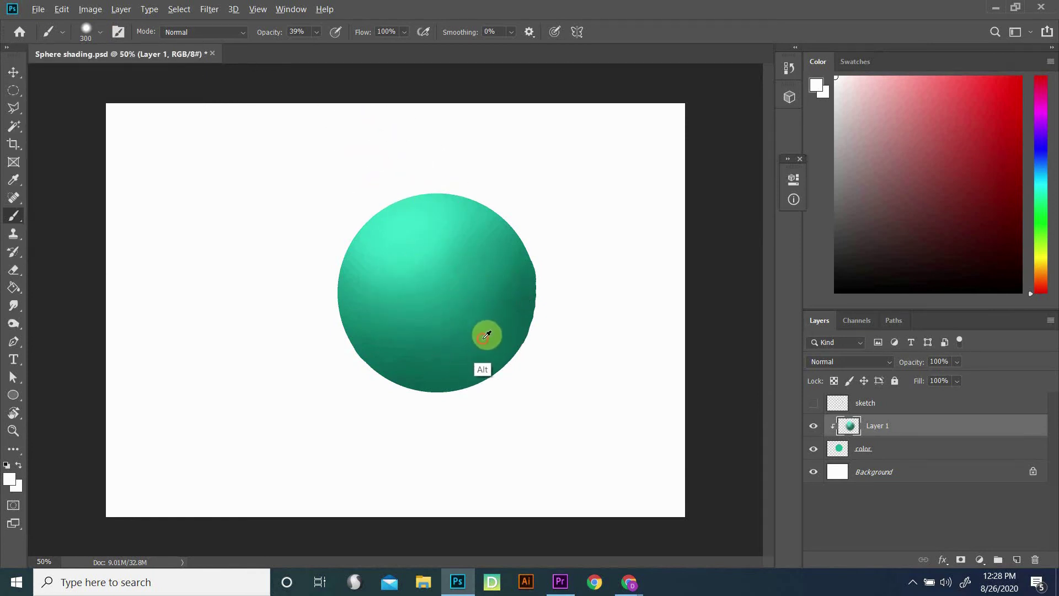
# Step: Paint a dark teal band across the sphere's lower part and a light teal highlight over its upper-left area, using colours sampled from the sphere
pyautogui.keyDown('alt'); pyautogui.click(486, 335); pyautogui.keyUp('alt')
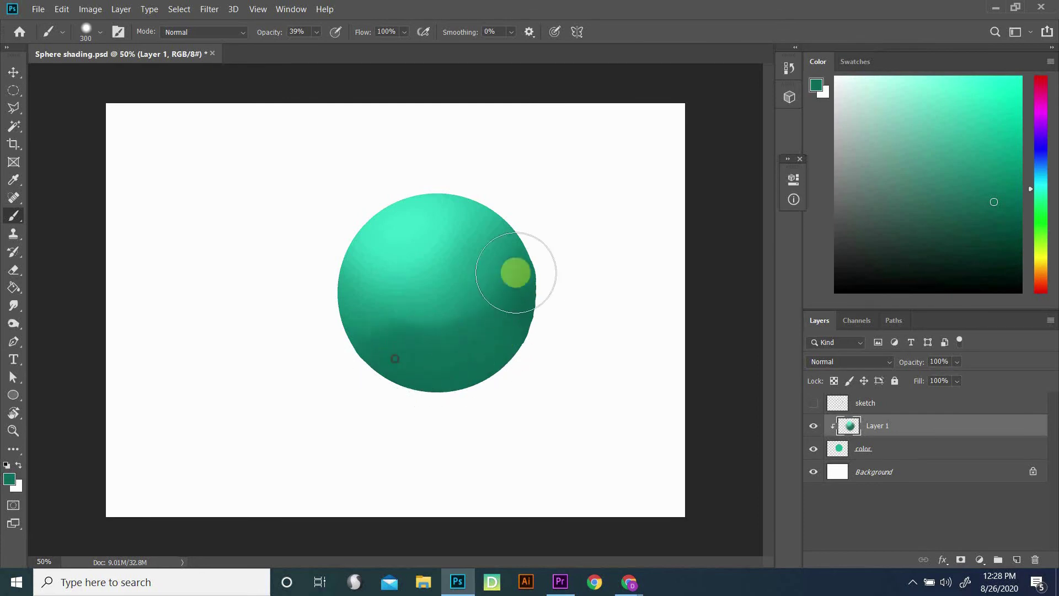
pyautogui.keyDown('alt'); pyautogui.click(420, 229); pyautogui.keyUp('alt')
pyautogui.moveTo(447, 222); pyautogui.dragTo(389, 241)
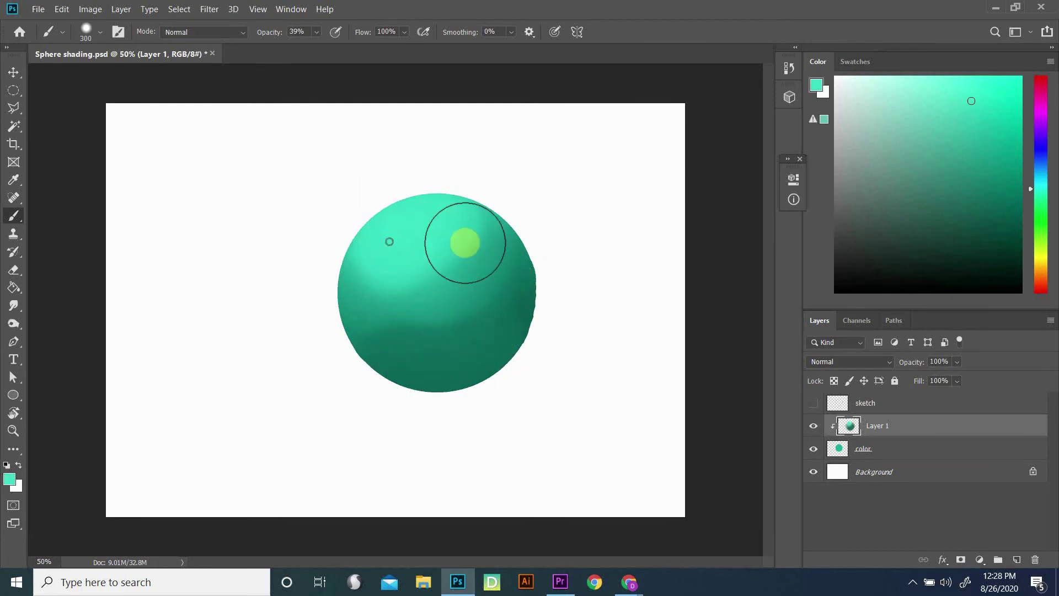
pyautogui.moveTo(451, 234); pyautogui.dragTo(432, 232)
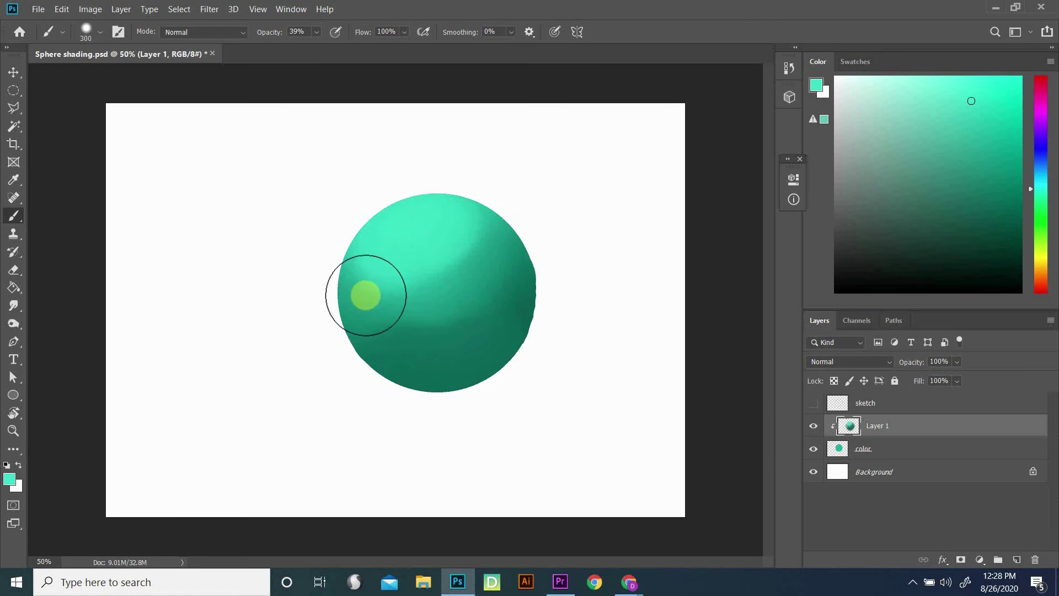
pyautogui.moveTo(366, 295); pyautogui.dragTo(362, 274)
pyautogui.keyDown('alt'); pyautogui.click(370, 262); pyautogui.keyUp('alt')
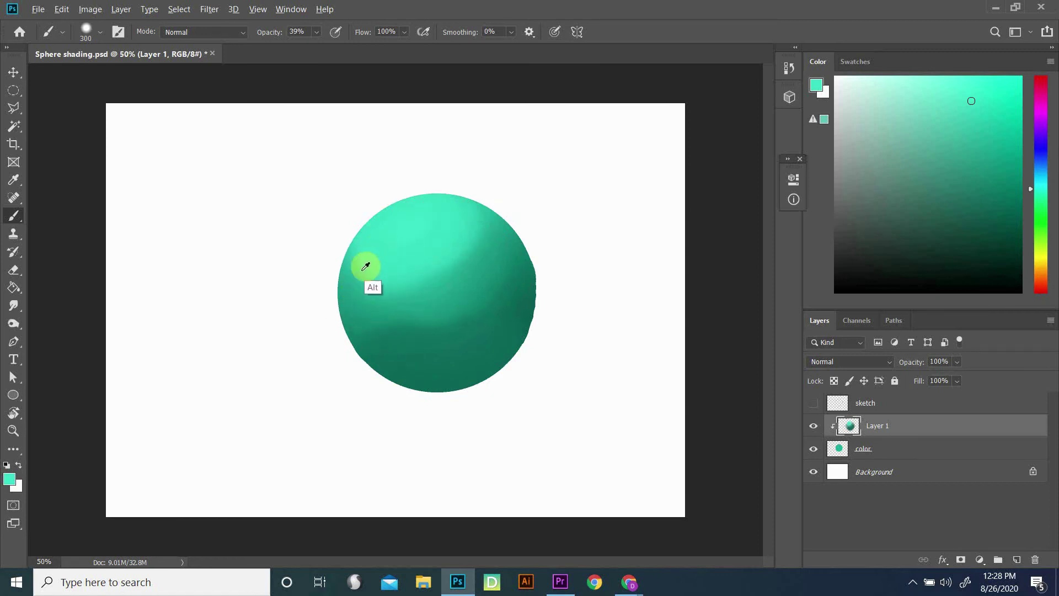
# Step: Sample a medium-light teal from the highlight's left edge and brush it across the middle of the sphere
pyautogui.keyDown('alt'); pyautogui.click(364, 274); pyautogui.keyUp('alt')
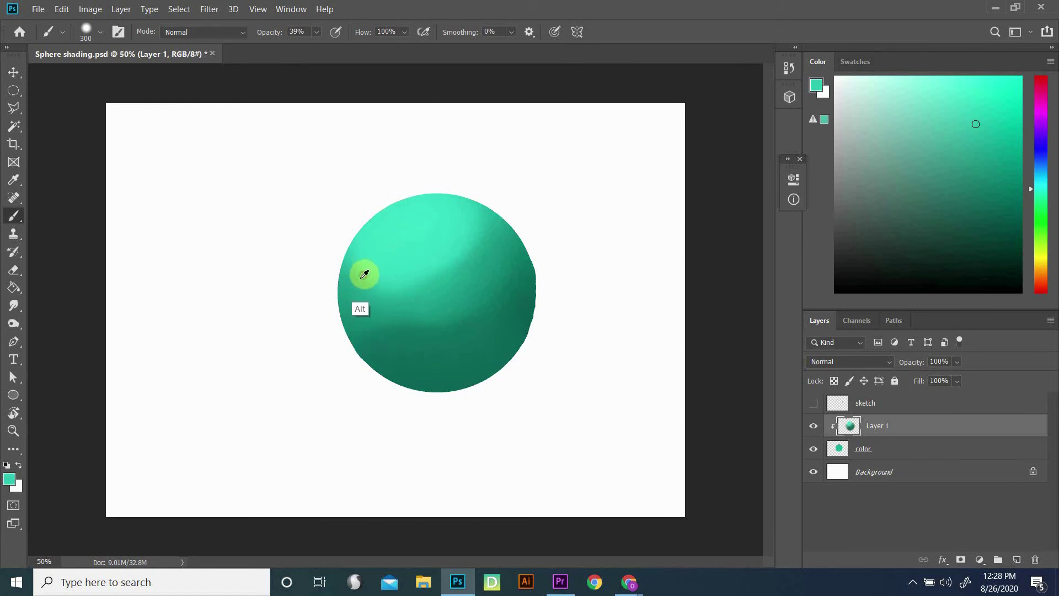
pyautogui.moveTo(357, 286); pyautogui.dragTo(480, 229)
pyautogui.moveTo(423, 275)
pyautogui.mouseDown()
pyautogui.moveTo(485, 237)
pyautogui.moveTo(484, 258)
pyautogui.mouseUp()
pyautogui.keyDown('alt'); pyautogui.click(439, 265); pyautogui.keyUp('alt')
pyautogui.moveTo(403, 293)
pyautogui.mouseDown()
pyautogui.moveTo(439, 284)
pyautogui.moveTo(419, 292)
pyautogui.mouseUp()
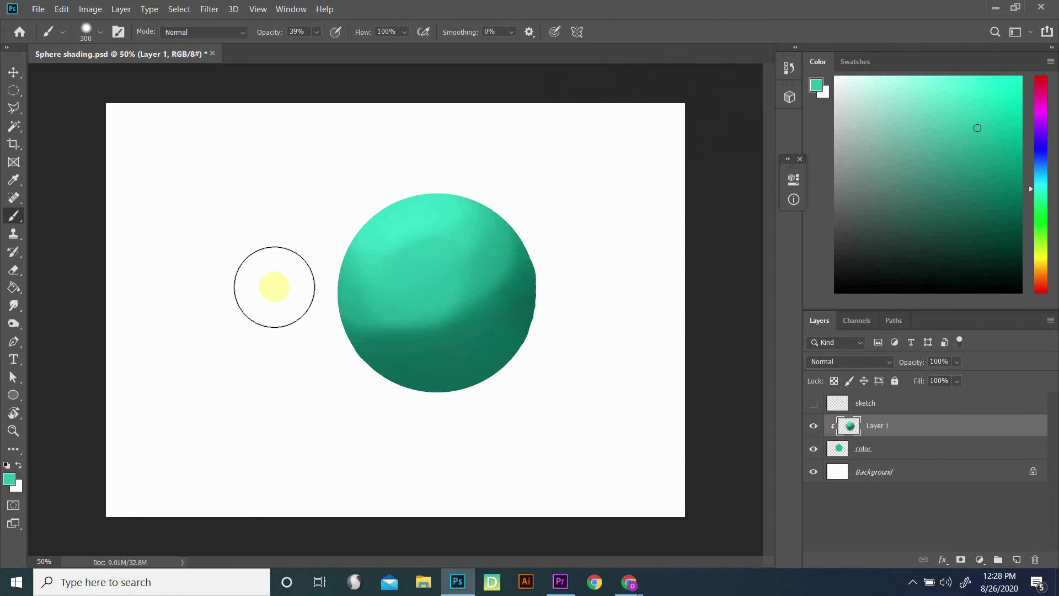
# Step: Pick a slightly darker version of the sphere's shadow teal and deepen the shading along the bottom and lower-right edge
pyautogui.click(1013, 251)
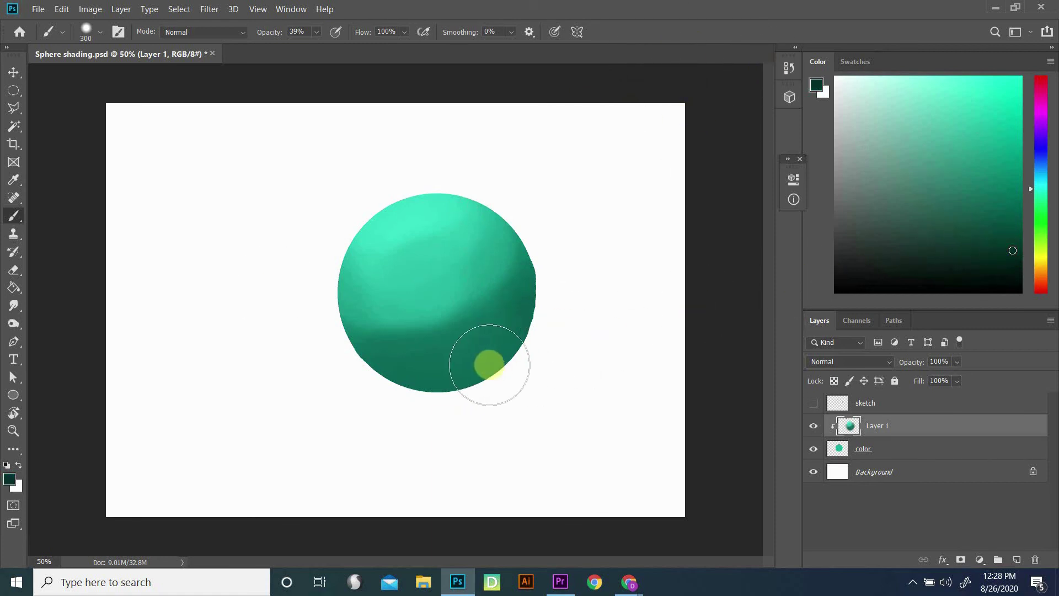
pyautogui.keyDown('alt'); pyautogui.click(490, 365); pyautogui.keyUp('alt')
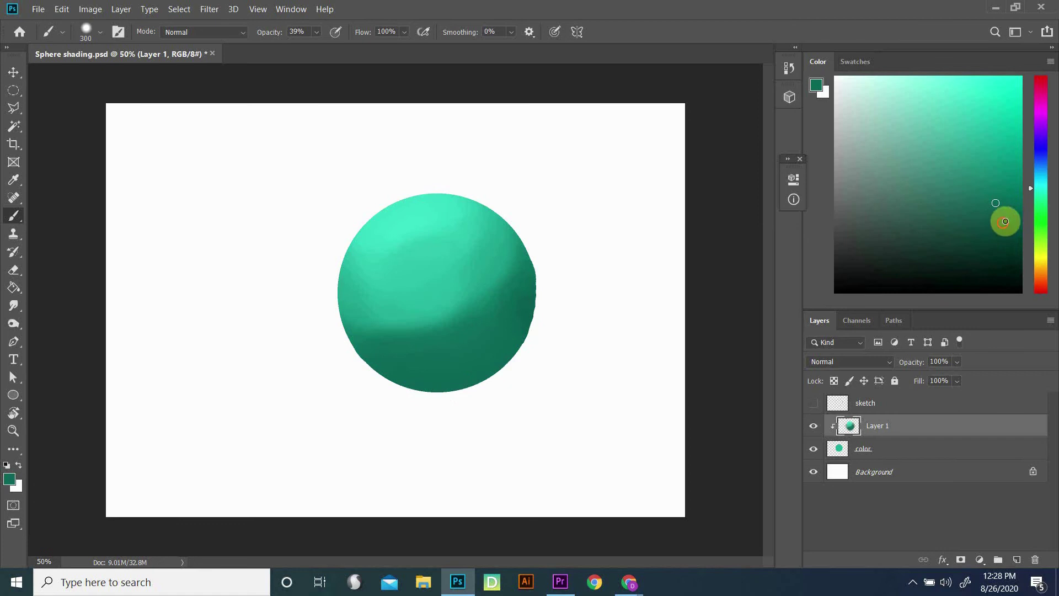
pyautogui.click(1002, 223)
pyautogui.moveTo(412, 383); pyautogui.dragTo(535, 336)
pyautogui.moveTo(404, 403); pyautogui.dragTo(479, 329)
pyautogui.moveTo(365, 370)
pyautogui.mouseDown()
pyautogui.moveTo(514, 309)
pyautogui.moveTo(423, 371)
pyautogui.moveTo(440, 369)
pyautogui.moveTo(527, 273)
pyautogui.mouseUp()
# Step: Sample teals from around the shadow boundary and brush them diagonally across the sphere to blend the shadow into the midtones
pyautogui.keyDown('alt'); pyautogui.click(506, 292); pyautogui.keyUp('alt')
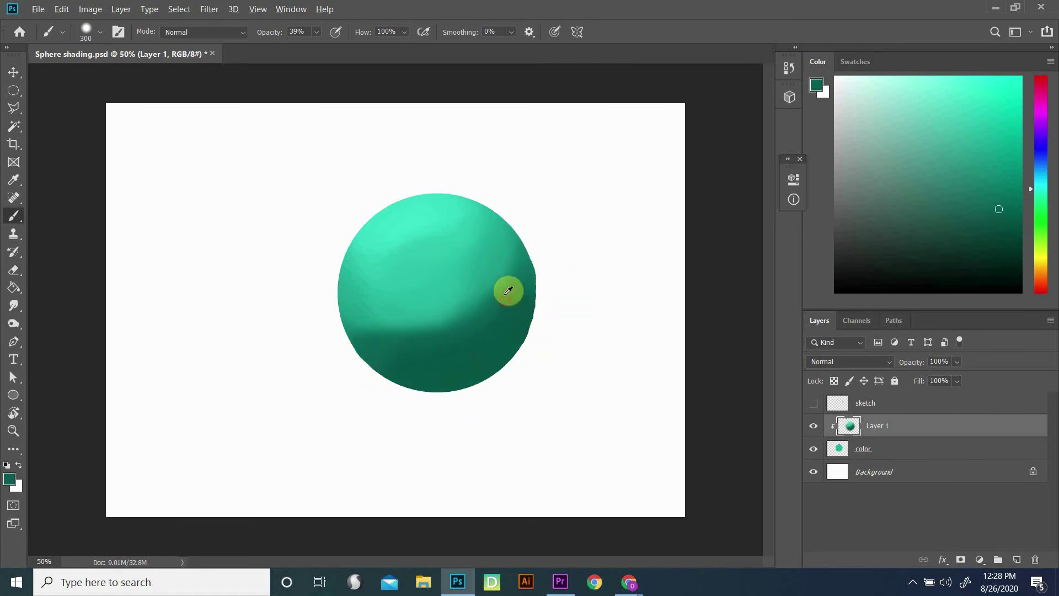
pyautogui.moveTo(395, 342)
pyautogui.mouseDown()
pyautogui.moveTo(395, 326)
pyautogui.moveTo(539, 243)
pyautogui.moveTo(519, 247)
pyautogui.mouseUp()
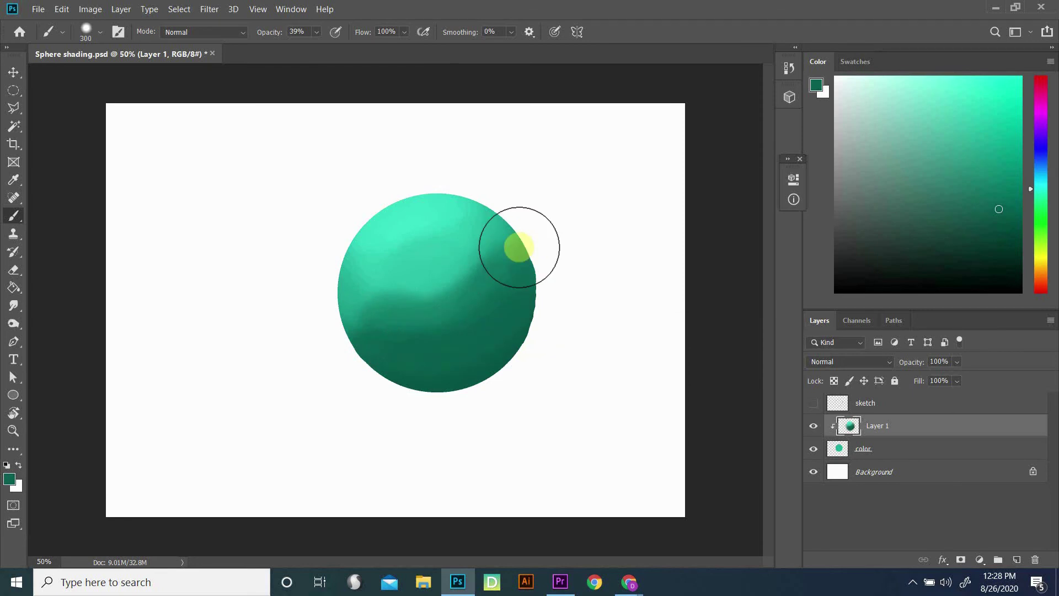
pyautogui.keyDown('alt'); pyautogui.click(416, 312); pyautogui.keyUp('alt')
pyautogui.moveTo(409, 311)
pyautogui.mouseDown()
pyautogui.moveTo(371, 313)
pyautogui.moveTo(423, 336)
pyautogui.mouseUp()
pyautogui.moveTo(379, 331); pyautogui.dragTo(508, 251)
pyautogui.moveTo(423, 329)
pyautogui.mouseDown()
pyautogui.moveTo(498, 273)
pyautogui.moveTo(503, 253)
pyautogui.mouseUp()
# Step: Sample lighter mid teals and brush them across the sphere's upper middle to blend the midtones into the highlight
pyautogui.keyDown('alt'); pyautogui.click(401, 291); pyautogui.keyUp('alt')
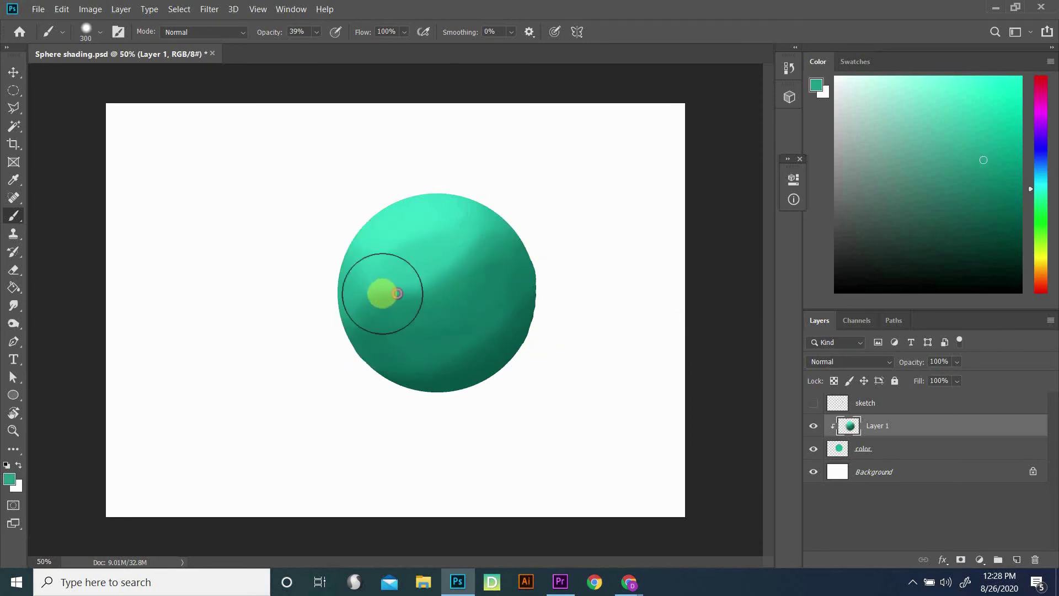
pyautogui.moveTo(382, 296); pyautogui.dragTo(498, 226)
pyautogui.keyDown('alt'); pyautogui.click(432, 253); pyautogui.keyUp('alt')
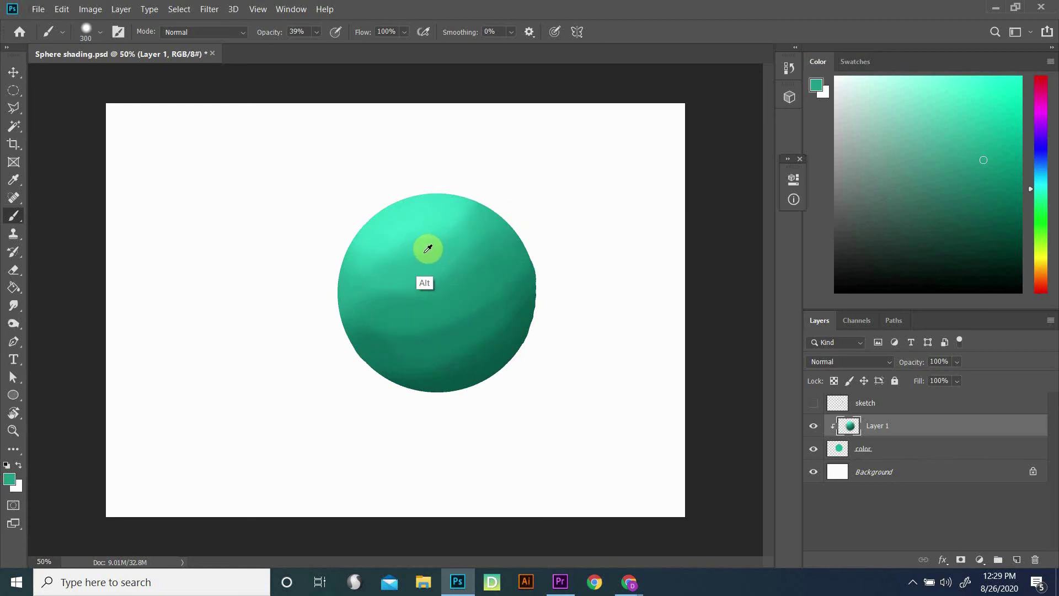
pyautogui.keyDown('alt'); pyautogui.click(419, 274); pyautogui.keyUp('alt')
pyautogui.moveTo(364, 274)
pyautogui.mouseDown()
pyautogui.moveTo(458, 224)
pyautogui.moveTo(372, 272)
pyautogui.mouseUp()
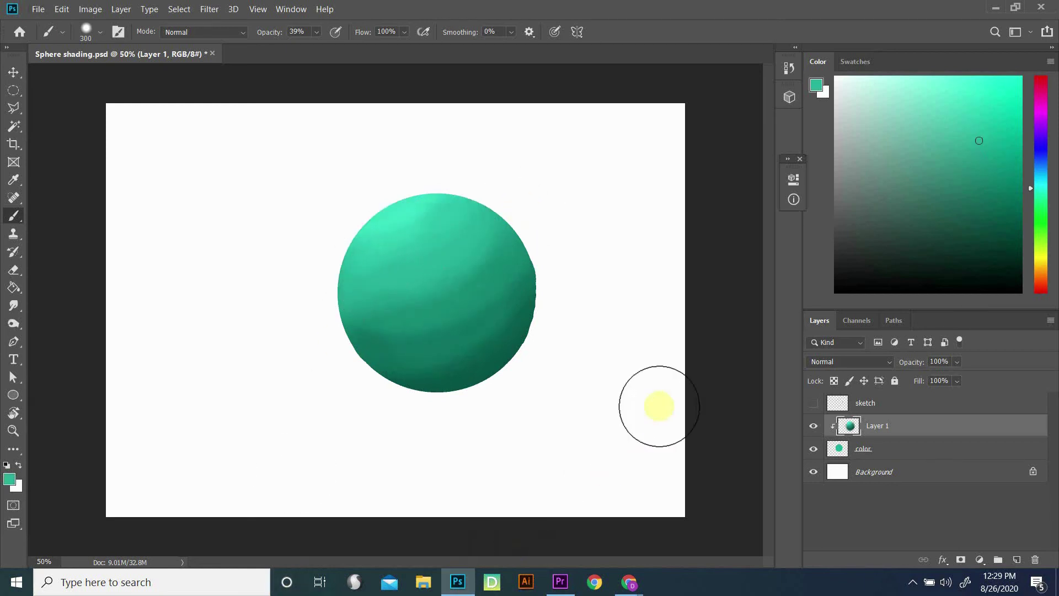
# Step: Set the brush hardness back to 0%
pyautogui.click(103, 29)
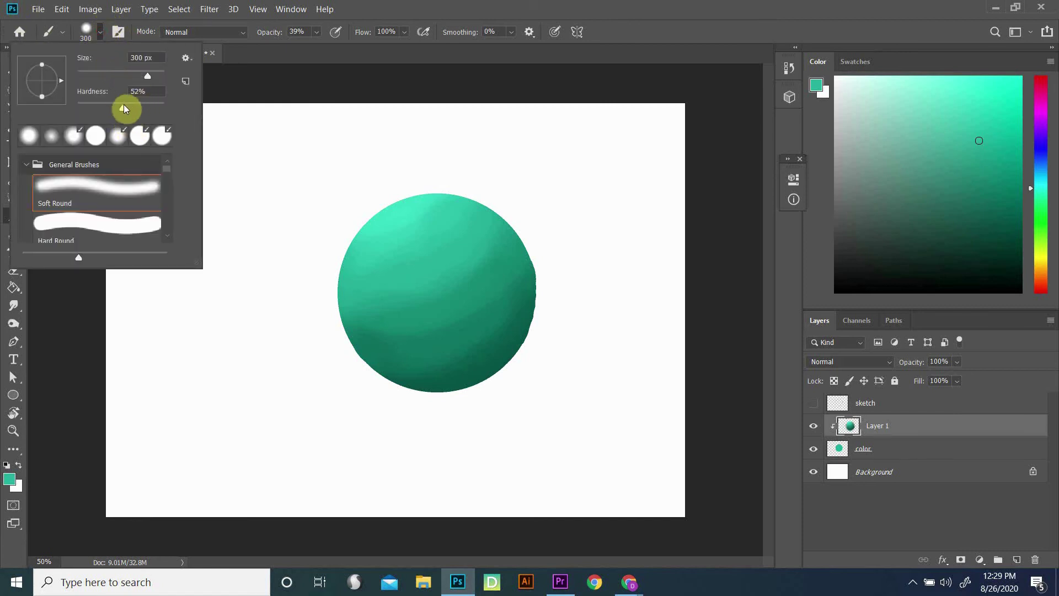
pyautogui.moveTo(124, 108); pyautogui.dragTo(77, 108)
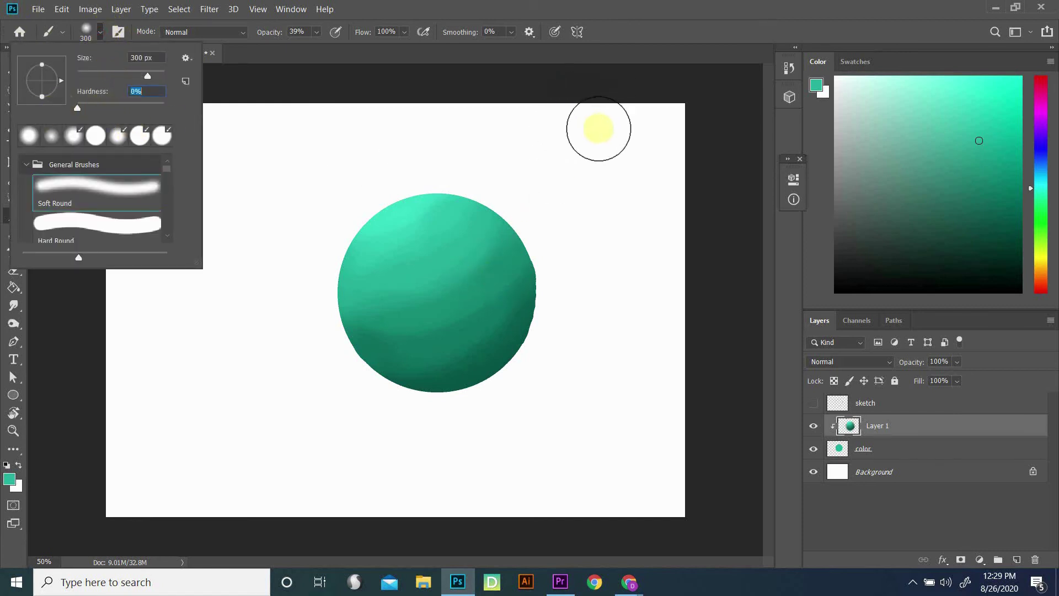
pyautogui.click(694, 21)
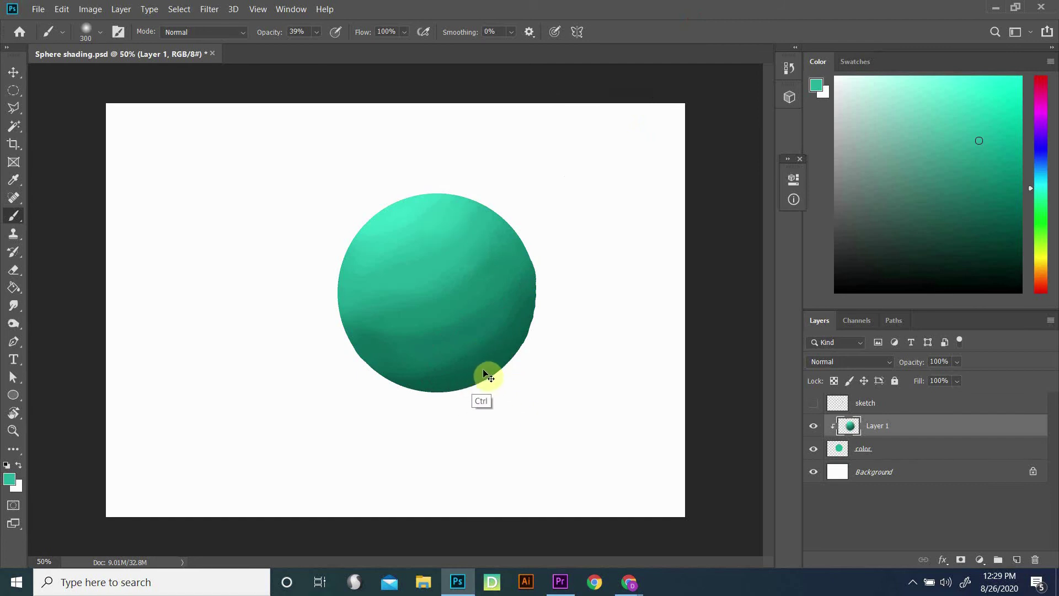
# Step: Undo all the strokes painted on the sphere with the harder brush
pyautogui.hotkey('ctrl', 'z')
pyautogui.hotkey('ctrl', 'z')
pyautogui.hotkey('ctrl', 'z')
pyautogui.hotkey('ctrl', 'z')
pyautogui.hotkey('ctrl', 'z')
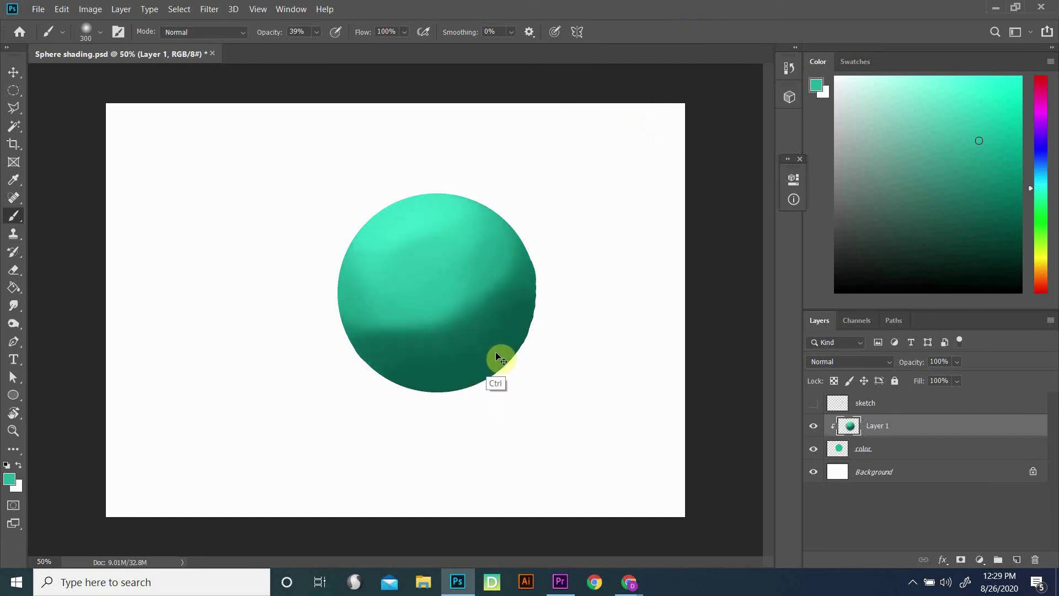
pyautogui.hotkey('ctrl', 'z')
pyautogui.hotkey('ctrl', 'z')
pyautogui.hotkey('ctrl', 'z')
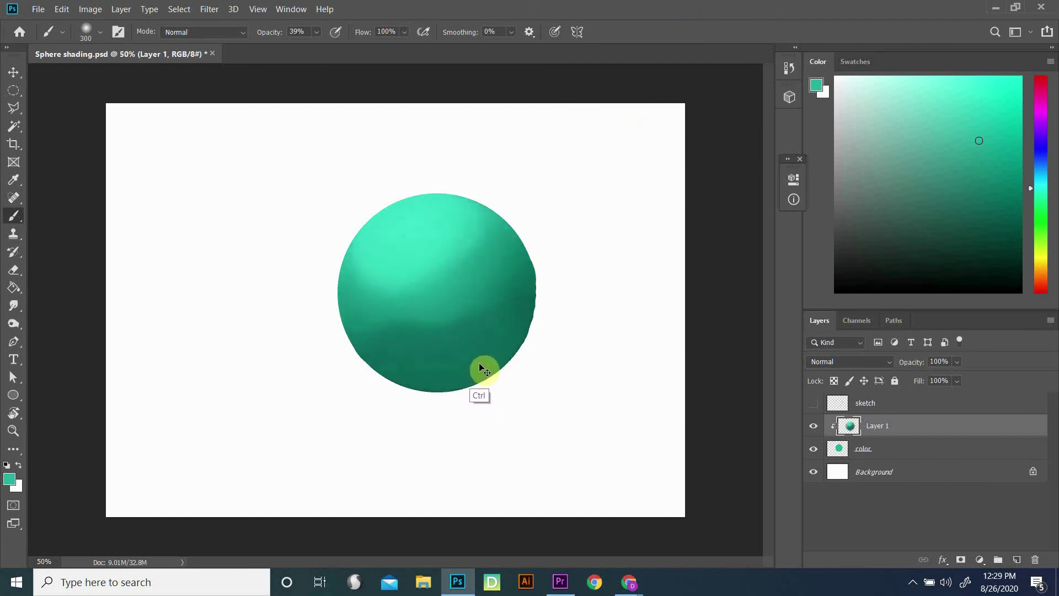
pyautogui.hotkey('ctrl', 'z')
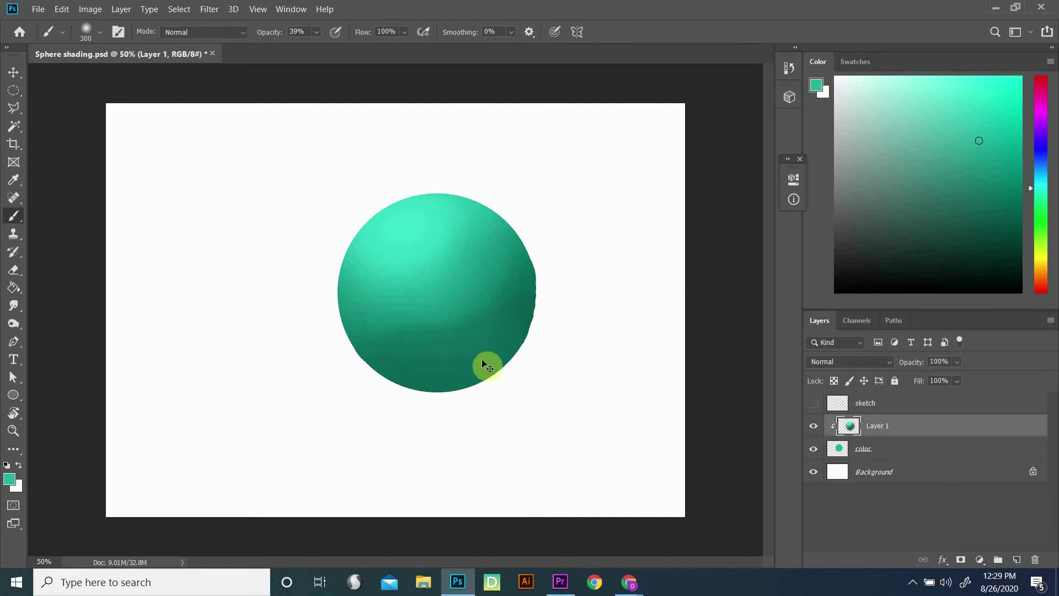
pyautogui.hotkey('ctrl', 'z')
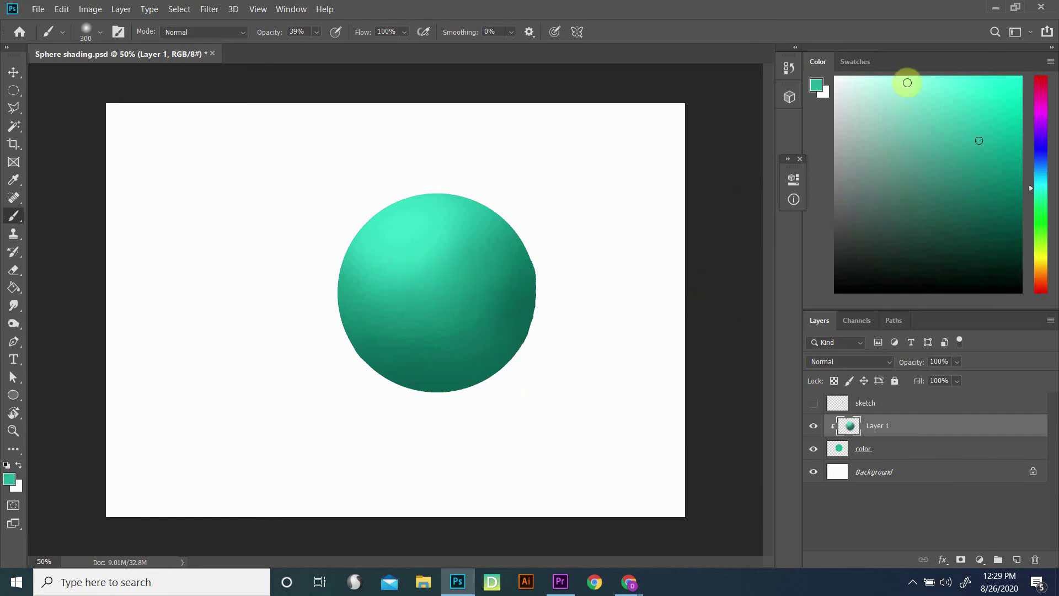
# Step: Pick a very pale mint, reduce the brush to 150 px, and dab a small soft highlight on the sphere's upper-left area
pyautogui.press('[')
pyautogui.press('[')
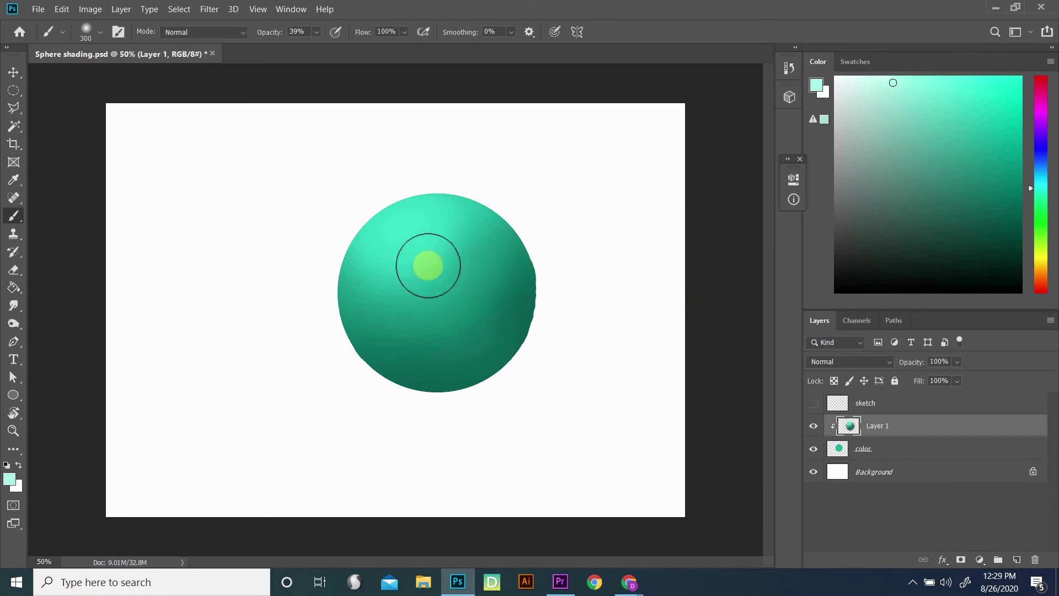
pyautogui.press('[')
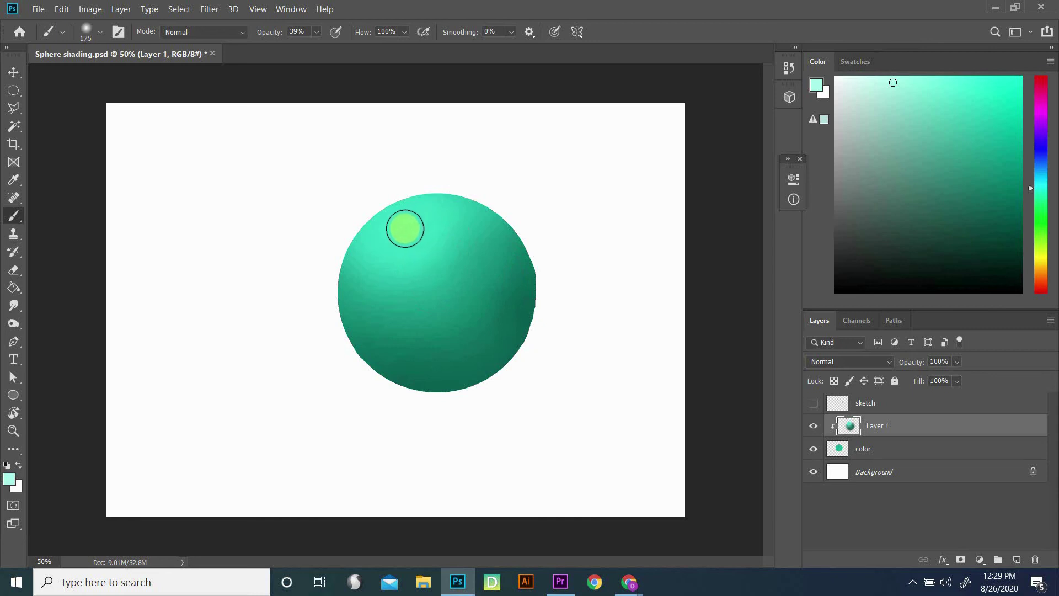
pyautogui.click(398, 231)
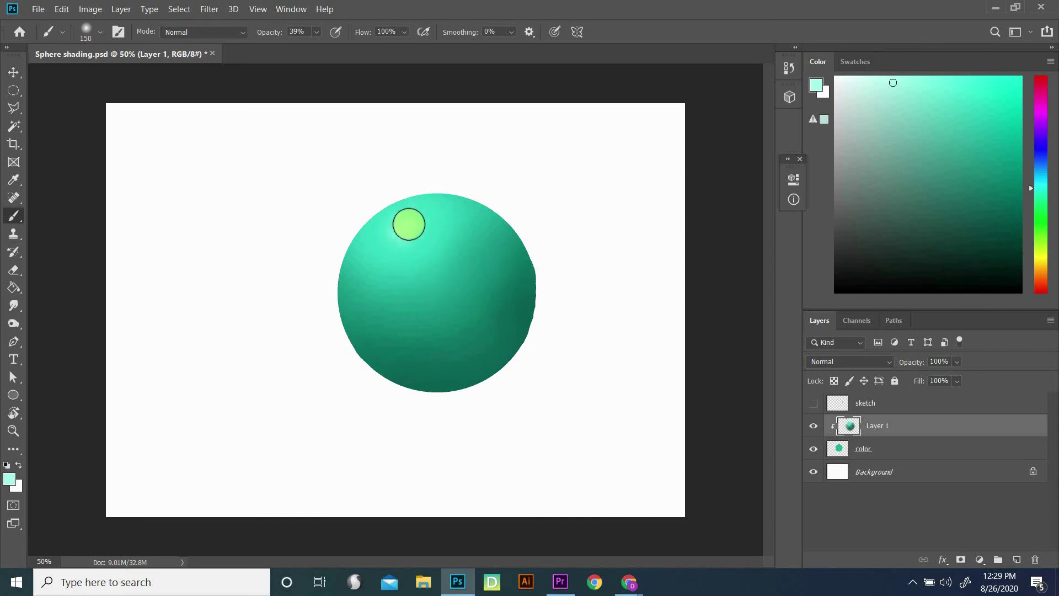
pyautogui.click(407, 227)
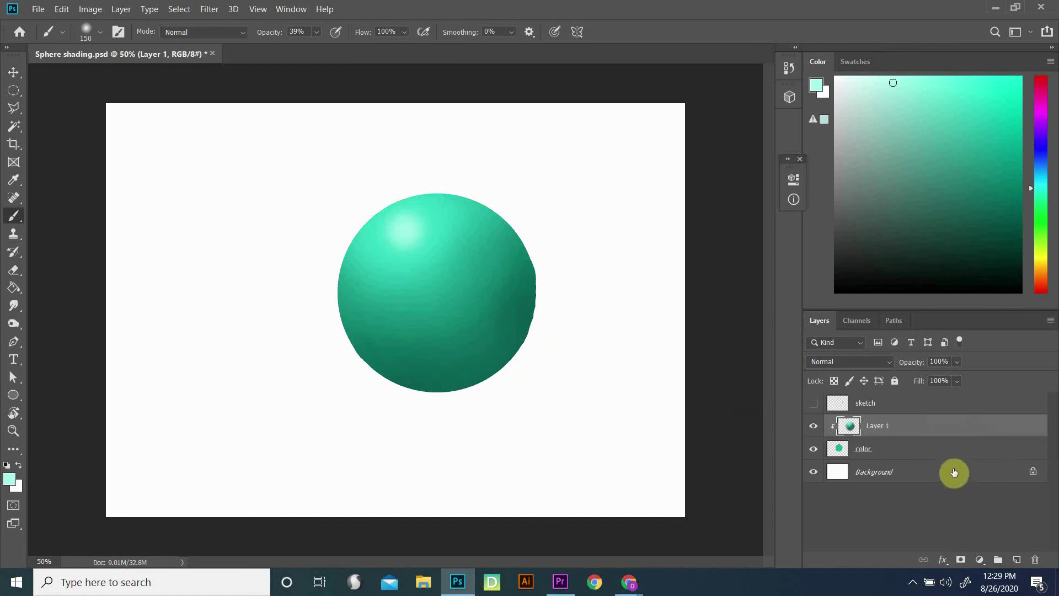
# Step: Add a new layer and place it between the color layer and the Background layer
pyautogui.click(1018, 561)
pyautogui.moveTo(899, 425); pyautogui.dragTo(896, 479)
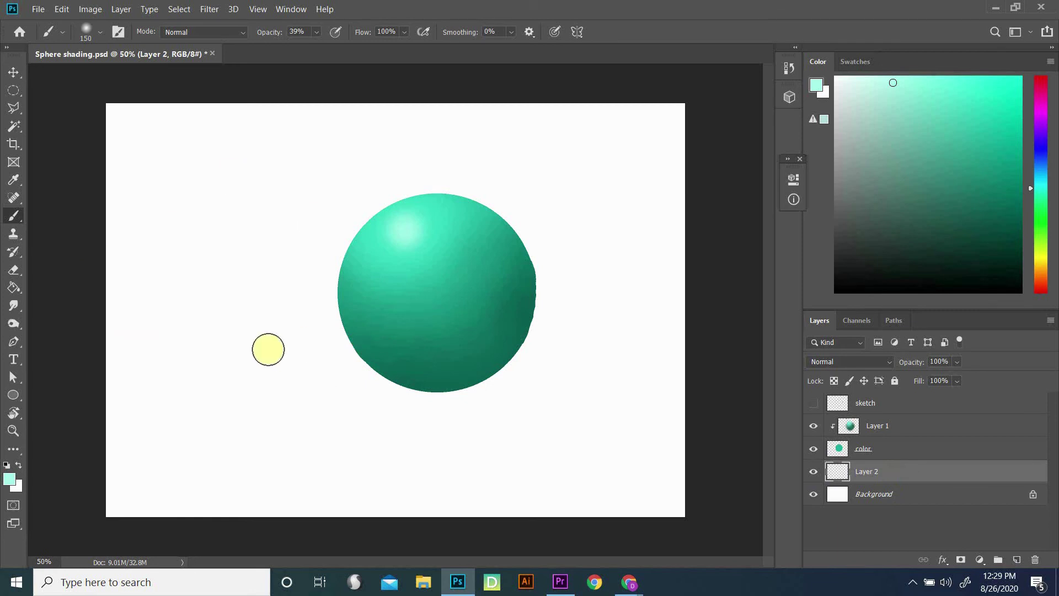
# Step: Select the full-width lower half of the canvas with the Rectangular Marquee and brush a pale mint stroke inside the selection
pyautogui.click(11, 95)
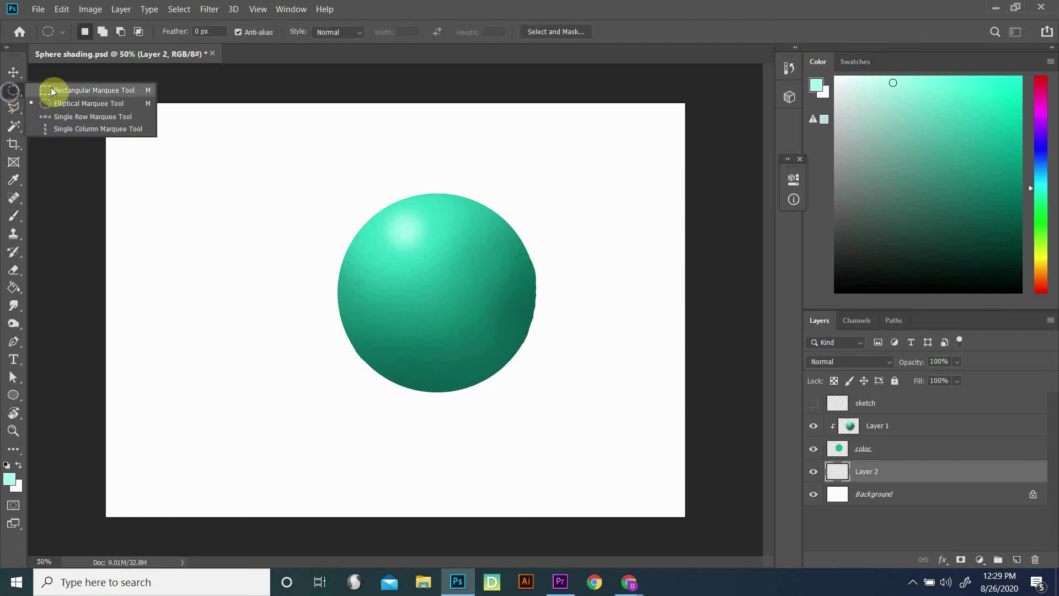
pyautogui.click(92, 91)
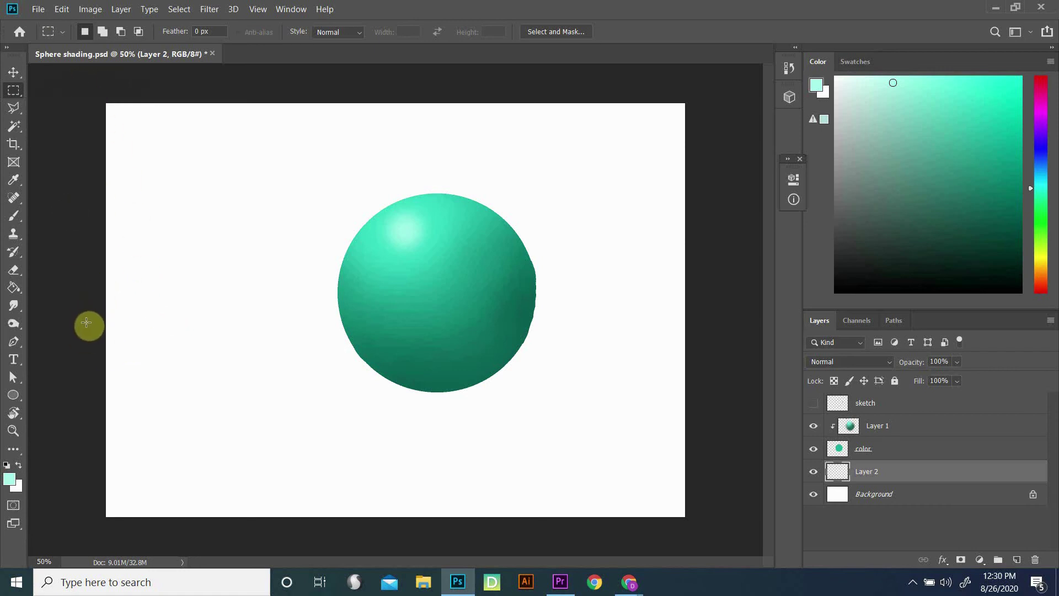
pyautogui.moveTo(90, 307); pyautogui.dragTo(723, 547)
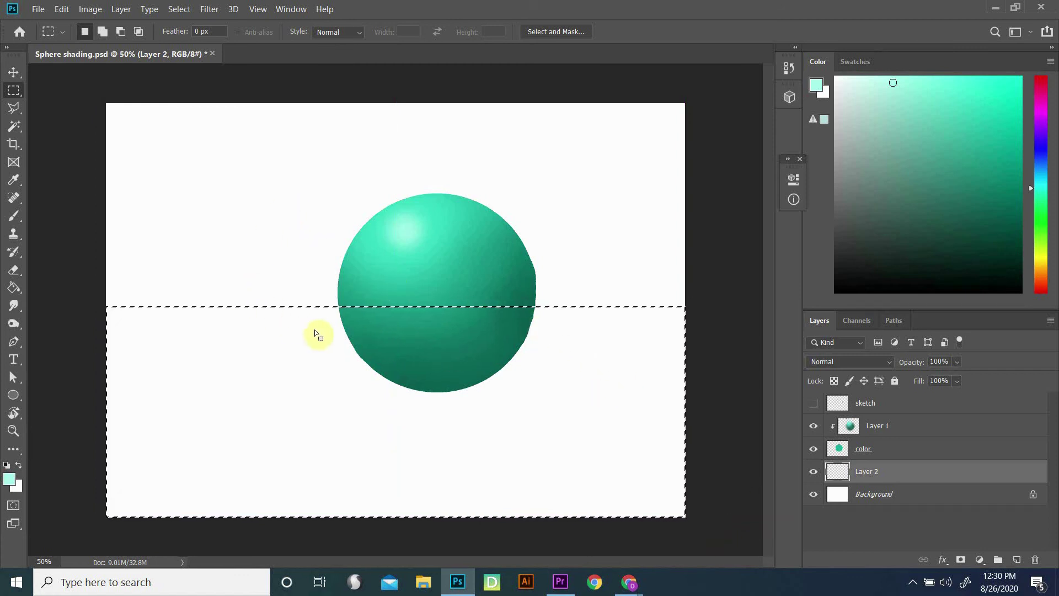
pyautogui.click(13, 216)
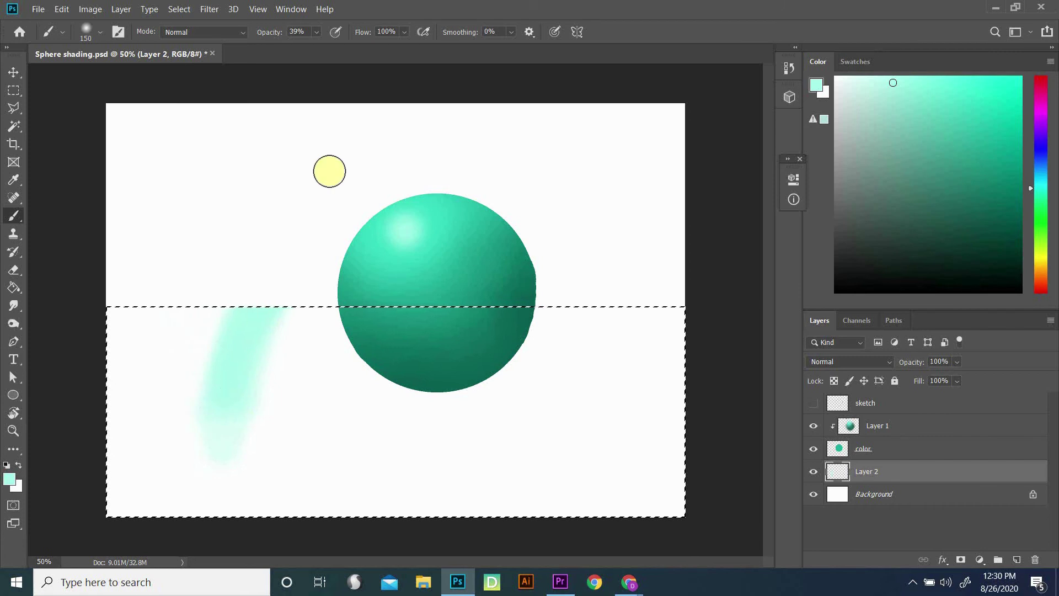
# Step: Raise the brush hardness to 67% and the brush opacity to 100%
pyautogui.click(239, 33)
pyautogui.click(240, 32)
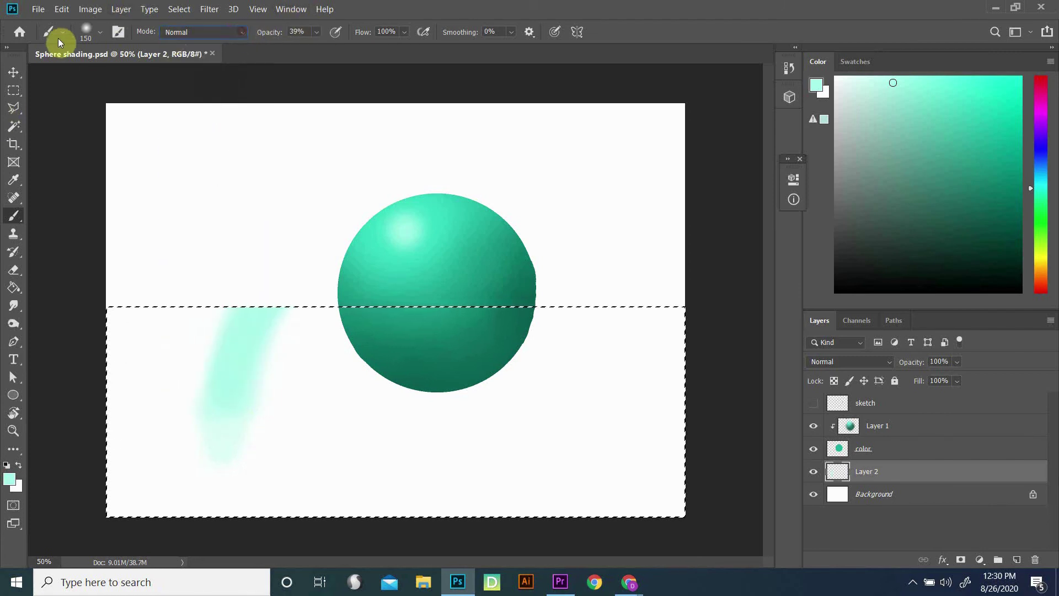
pyautogui.click(100, 31)
pyautogui.moveTo(79, 107); pyautogui.dragTo(136, 100)
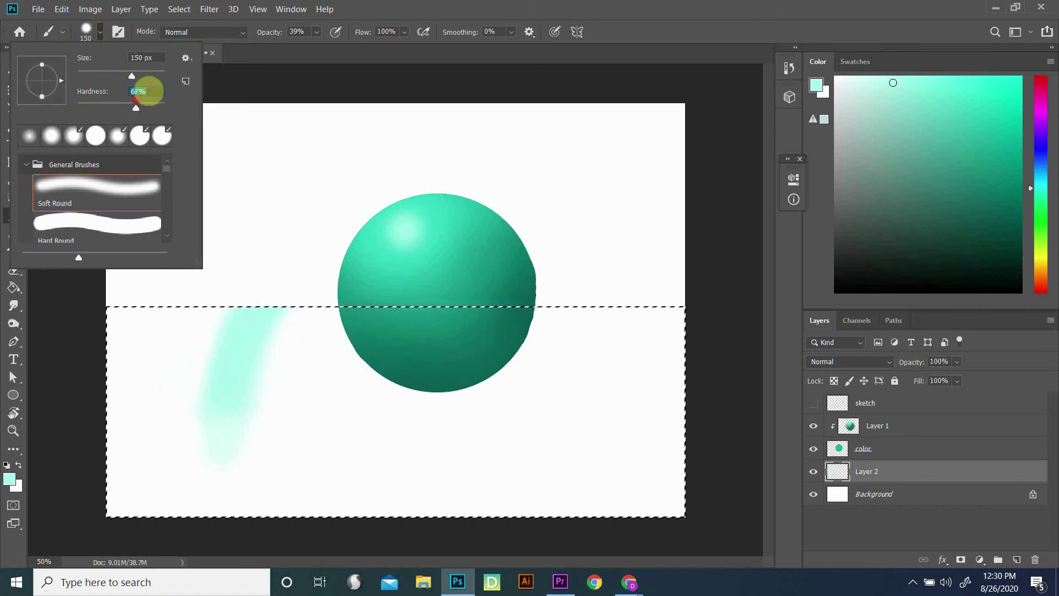
pyautogui.click(436, 4)
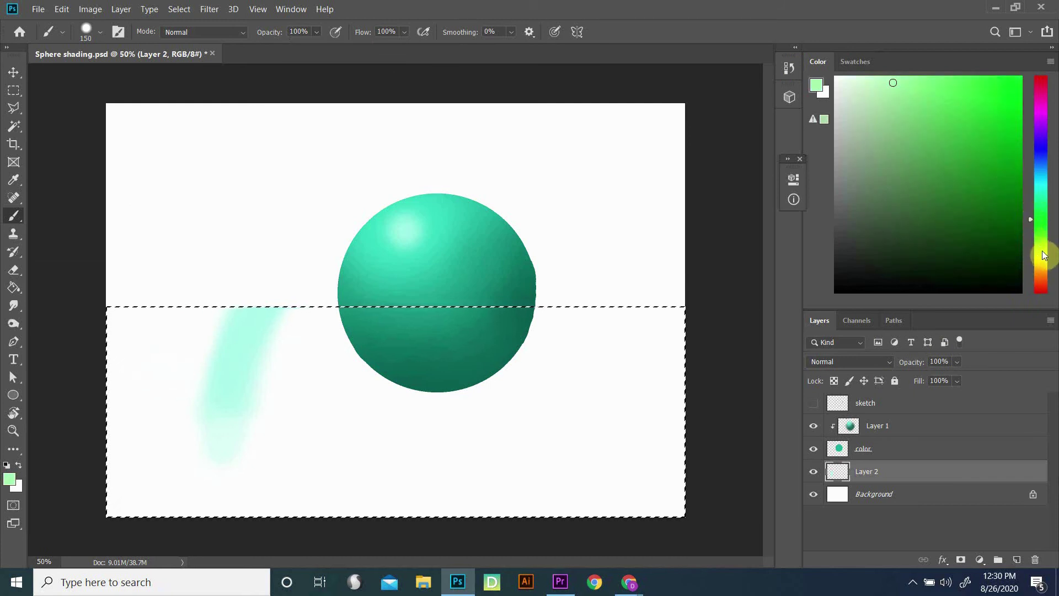
# Step: Pick a muted grey-beige and cover the whole selected lower half of Layer 2 with it, using the brush and Paint Bucket
pyautogui.moveTo(1042, 251); pyautogui.dragTo(1045, 265)
pyautogui.moveTo(892, 140); pyautogui.dragTo(872, 187)
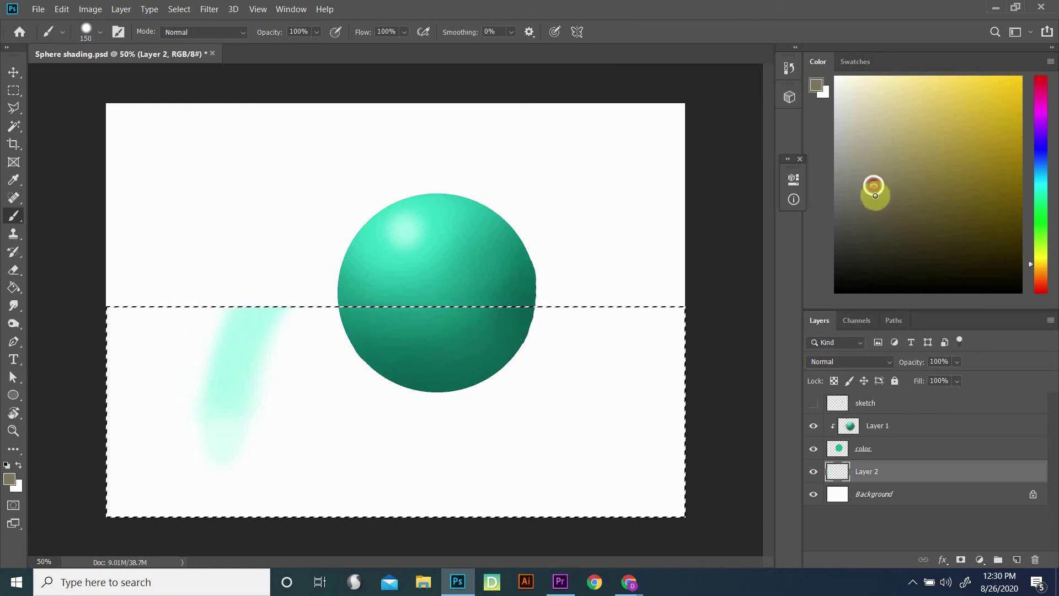
pyautogui.moveTo(876, 186); pyautogui.dragTo(869, 163)
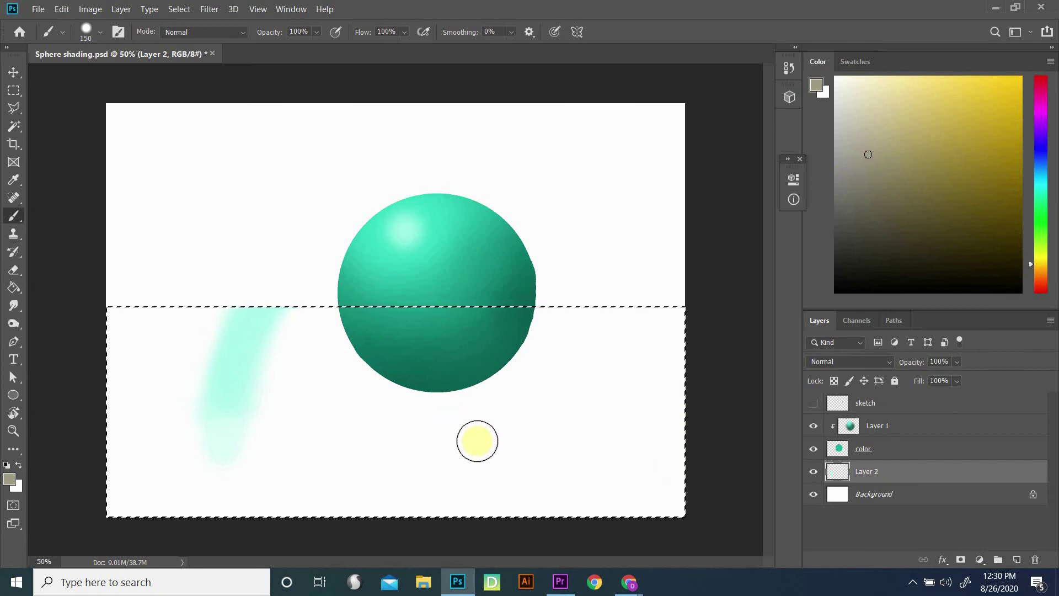
pyautogui.moveTo(139, 322); pyautogui.dragTo(293, 324)
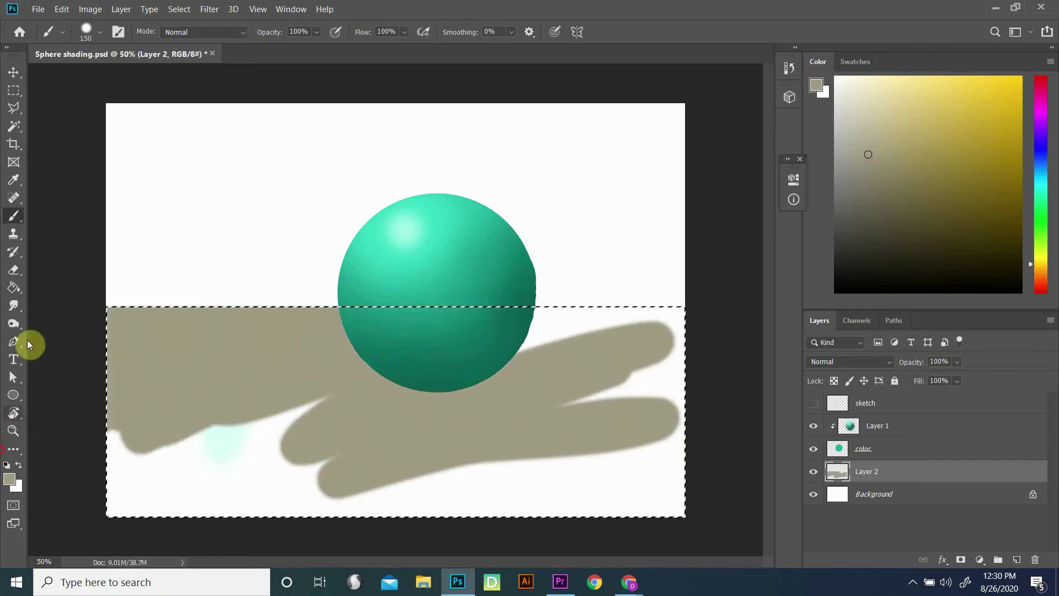
pyautogui.click(12, 290)
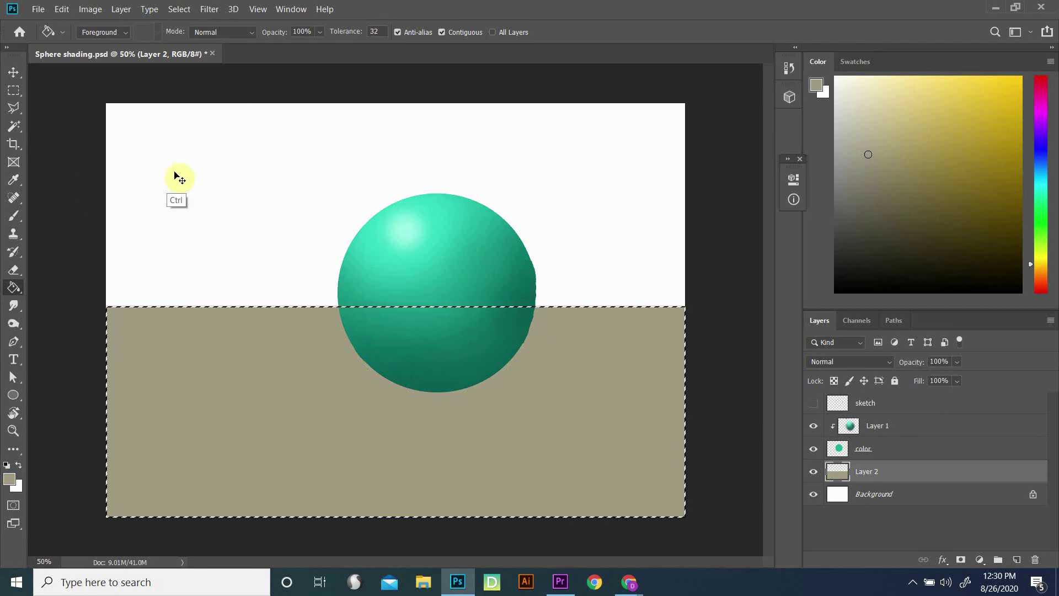
# Step: Deselect the lower half, pick a dark olive grey, and fill the upper half of Layer 2 with it
pyautogui.hotkey('ctrl', 'd')
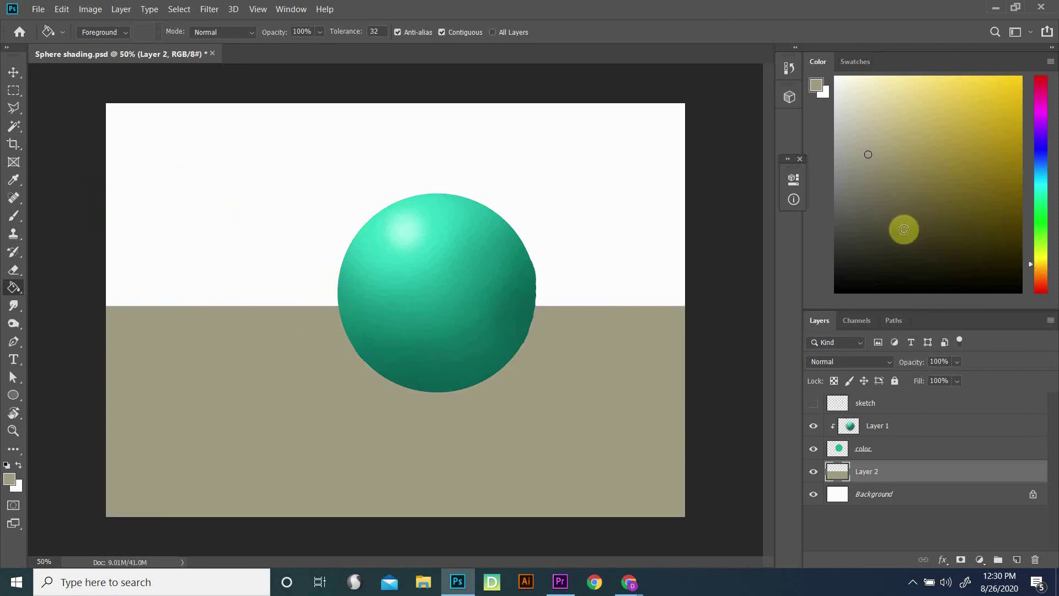
pyautogui.moveTo(873, 236)
pyautogui.mouseDown()
pyautogui.moveTo(867, 252)
pyautogui.moveTo(873, 233)
pyautogui.mouseUp()
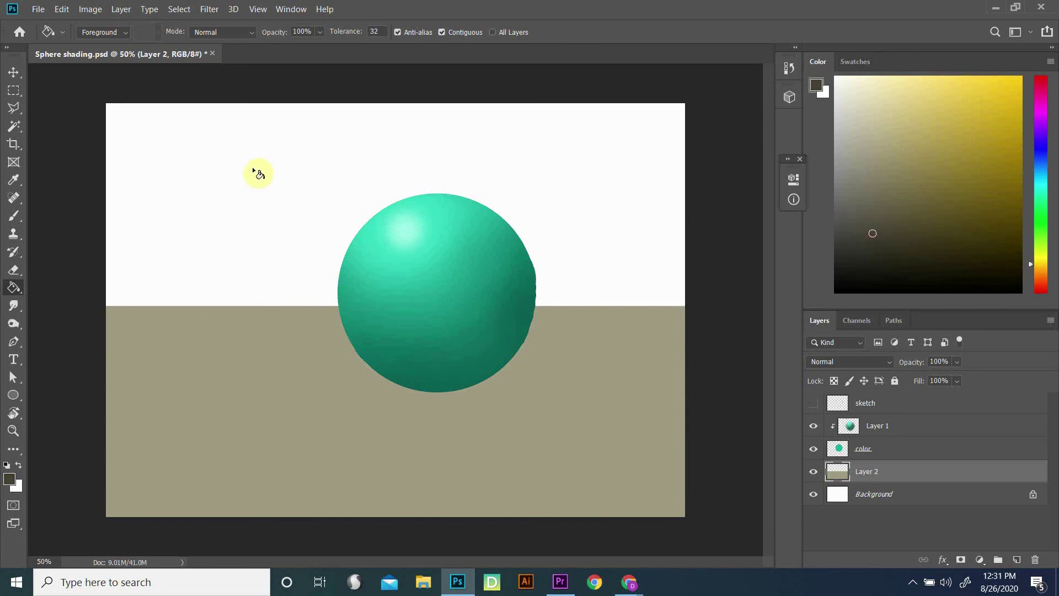
pyautogui.click(268, 205)
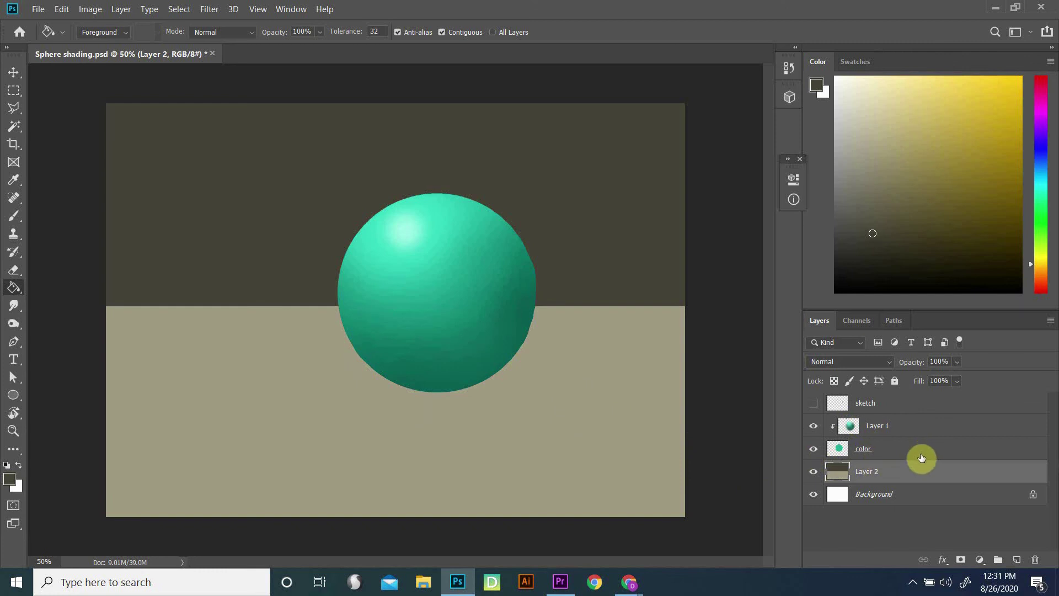
# Step: Select the color layer and Layer 1 together and move the sphere down and left onto the ground, then deselect the layers
pyautogui.click(937, 450)
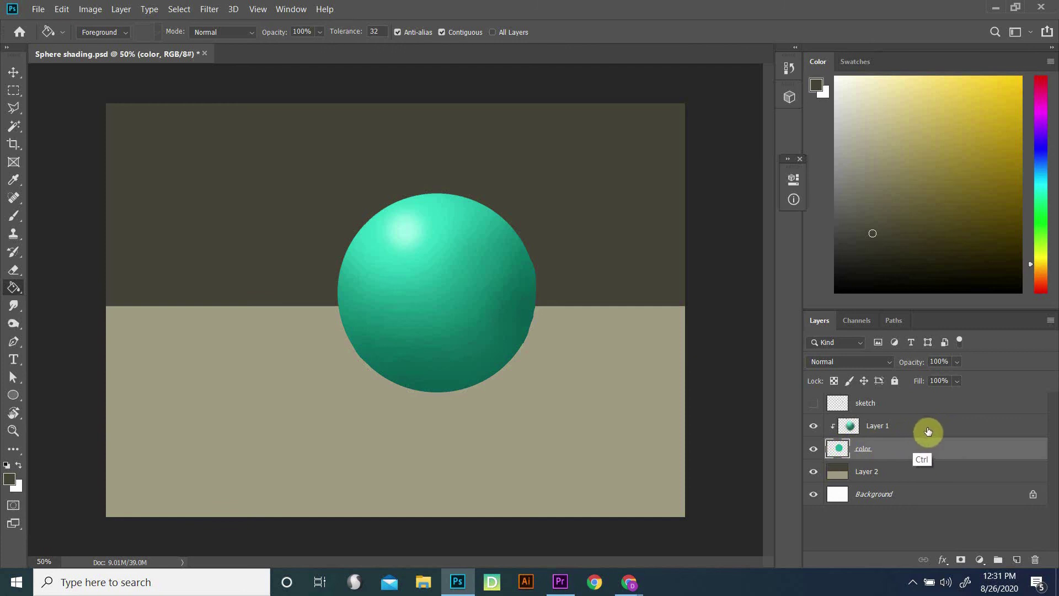
pyautogui.keyDown('ctrl'); pyautogui.click(931, 432); pyautogui.keyUp('ctrl')
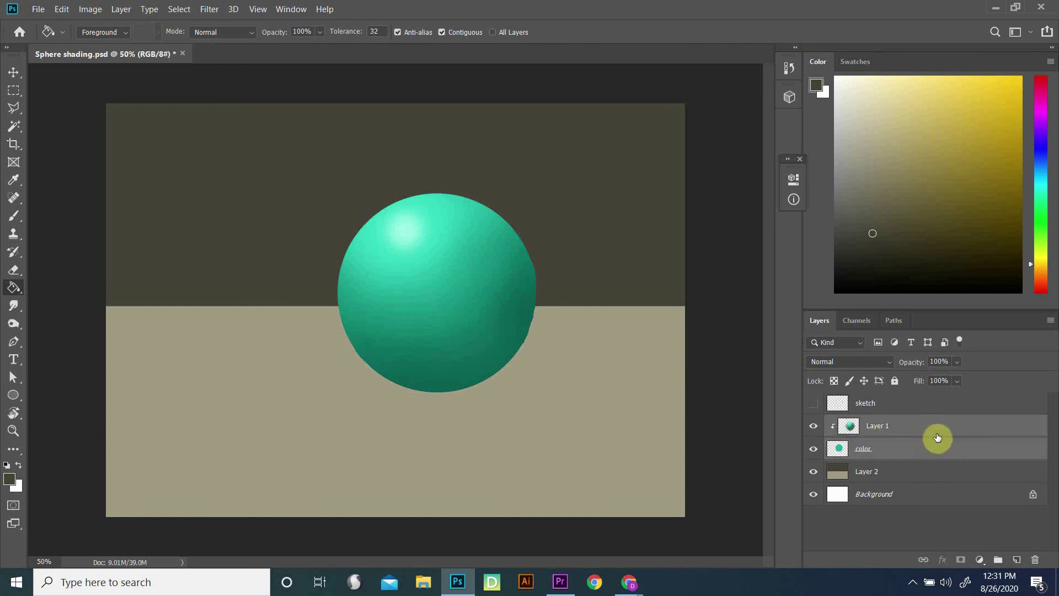
pyautogui.click(14, 71)
pyautogui.moveTo(420, 280); pyautogui.dragTo(337, 330)
pyautogui.click(928, 533)
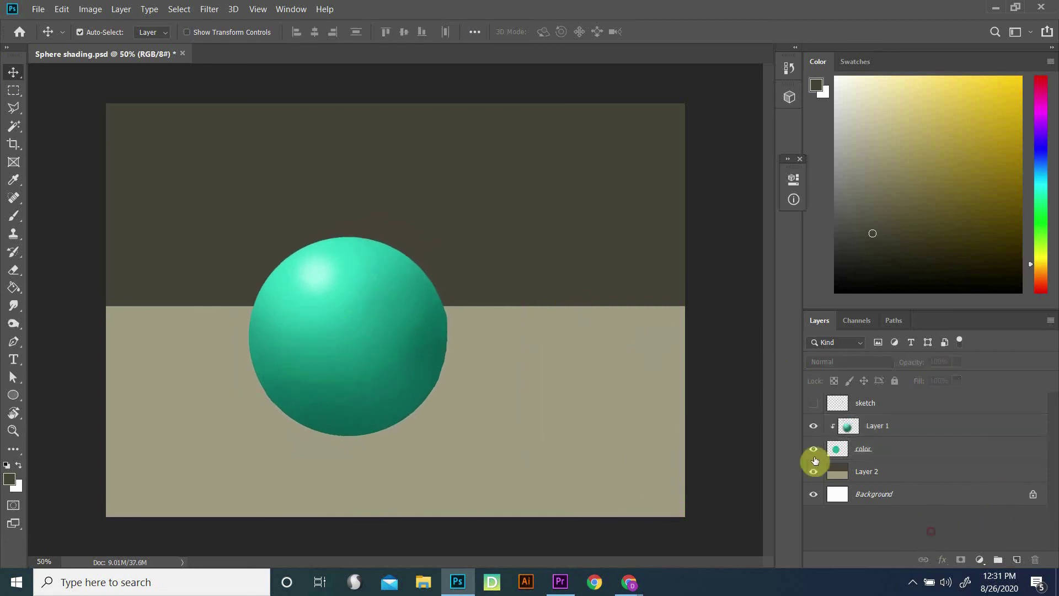
# Step: Prepare a brush on Layer 2 for the cast shadow with a dark olive color, 14% opacity and 57% hardness
pyautogui.click(891, 478)
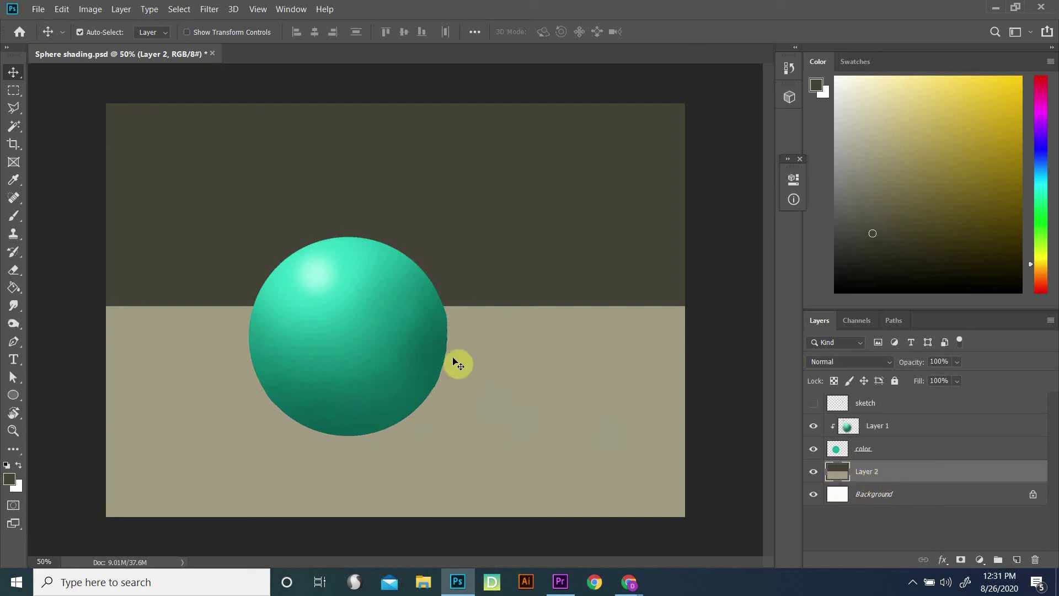
pyautogui.click(11, 215)
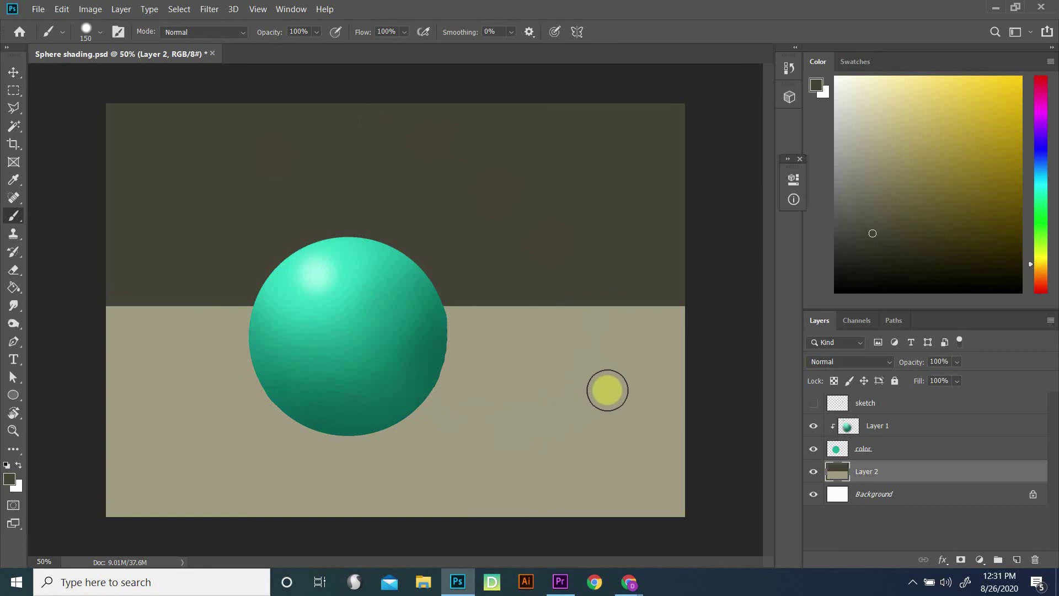
pyautogui.press('alt')
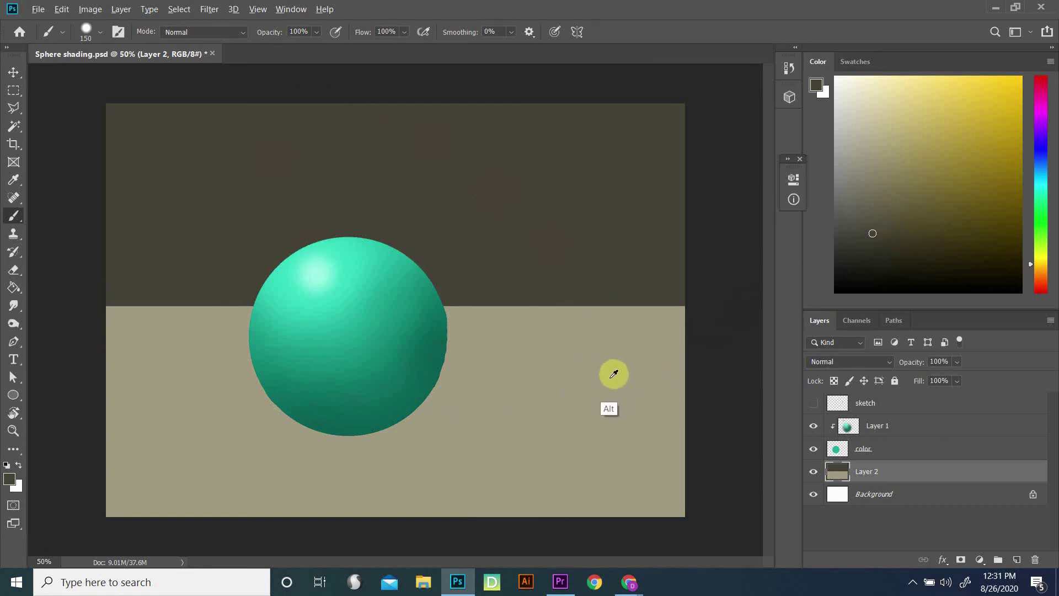
pyautogui.keyDown('alt'); pyautogui.click(594, 377); pyautogui.keyUp('alt')
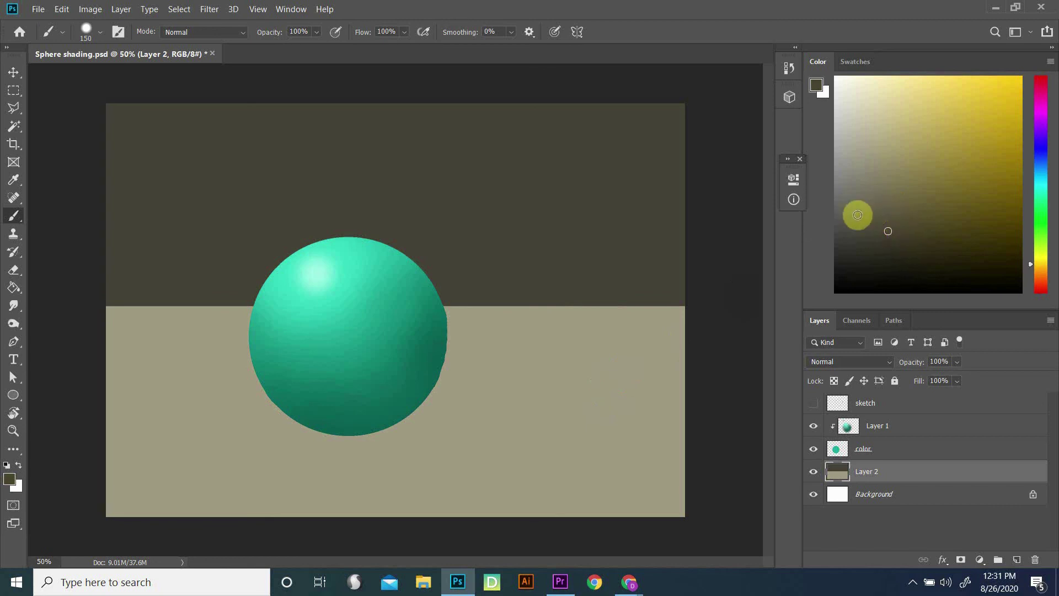
pyautogui.click(312, 33)
pyautogui.moveTo(287, 47); pyautogui.dragTo(277, 47)
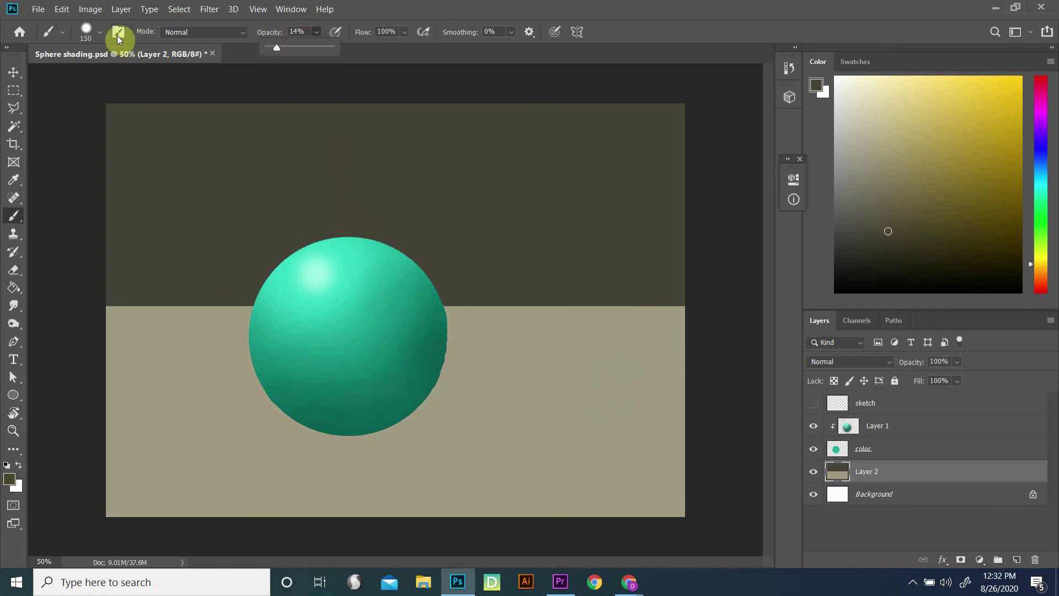
pyautogui.click(100, 32)
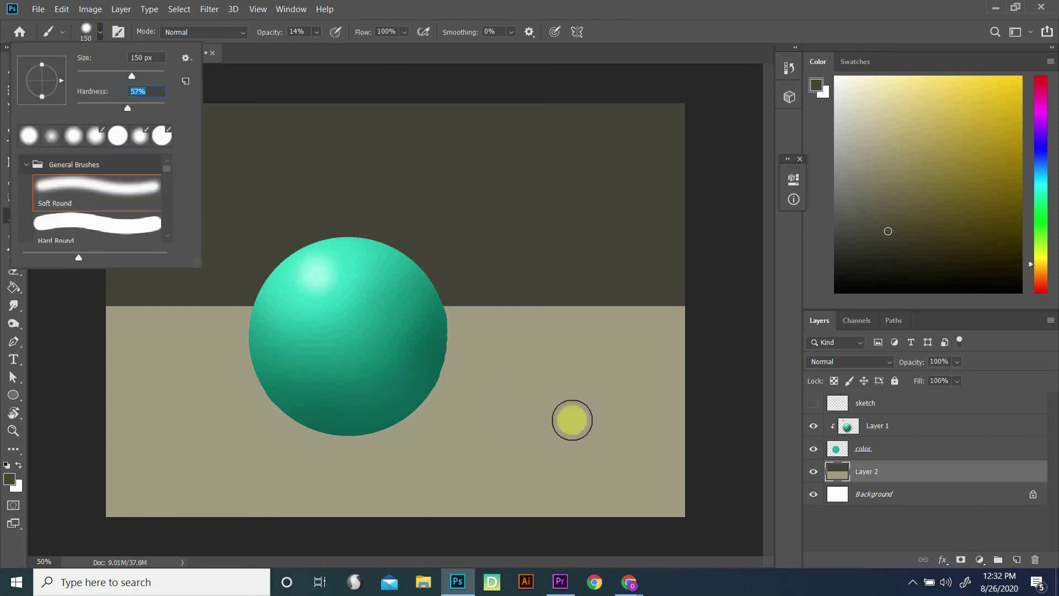
pyautogui.click(668, 32)
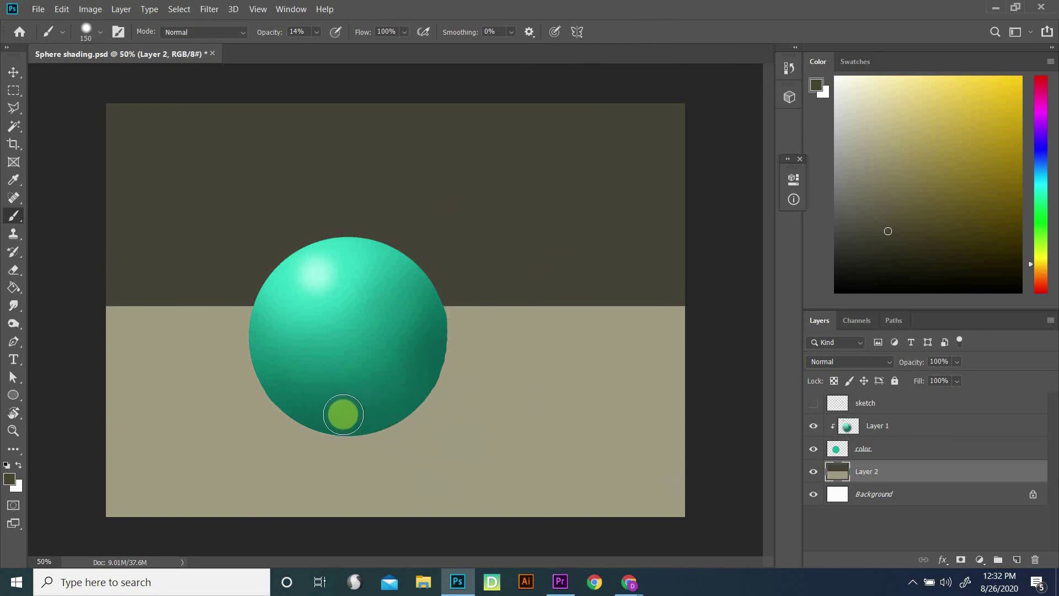
# Step: Build up a dark elliptical cast shadow on the ground with overlapping strokes from beneath the sphere out to its right
pyautogui.moveTo(341, 424)
pyautogui.mouseDown()
pyautogui.moveTo(326, 419)
pyautogui.moveTo(502, 401)
pyautogui.moveTo(366, 415)
pyautogui.moveTo(473, 397)
pyautogui.moveTo(477, 425)
pyautogui.moveTo(534, 411)
pyautogui.moveTo(542, 397)
pyautogui.moveTo(378, 423)
pyautogui.moveTo(331, 418)
pyautogui.moveTo(473, 423)
pyautogui.moveTo(430, 399)
pyautogui.moveTo(503, 402)
pyautogui.moveTo(362, 412)
pyautogui.moveTo(442, 408)
pyautogui.moveTo(431, 411)
pyautogui.mouseUp()
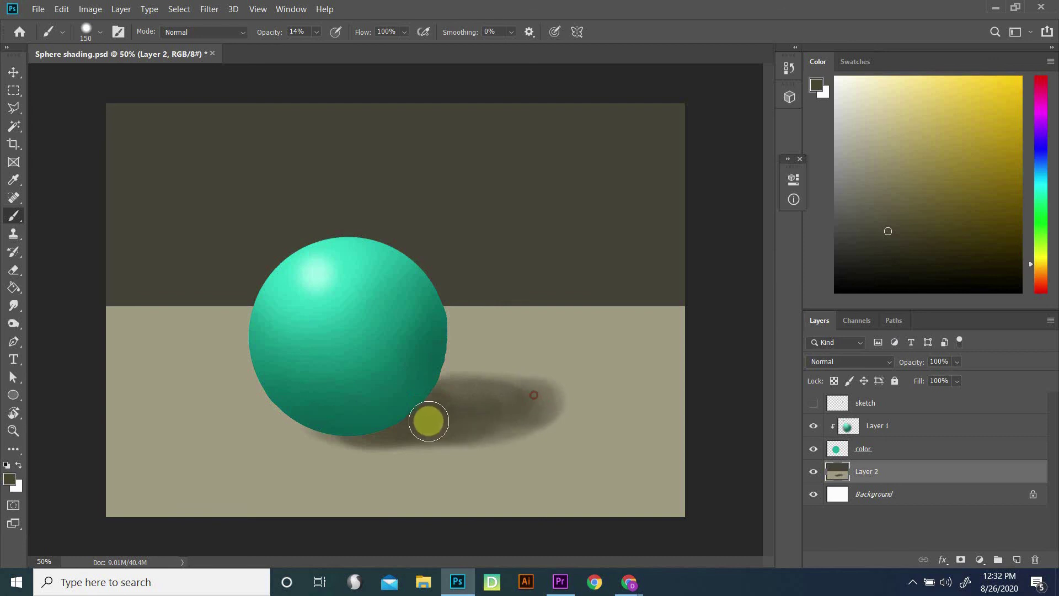
pyautogui.moveTo(401, 429)
pyautogui.mouseDown()
pyautogui.moveTo(522, 400)
pyautogui.moveTo(459, 422)
pyautogui.moveTo(429, 403)
pyautogui.moveTo(515, 433)
pyautogui.moveTo(514, 391)
pyautogui.moveTo(520, 423)
pyautogui.mouseUp()
pyautogui.moveTo(456, 429)
pyautogui.mouseDown()
pyautogui.moveTo(531, 395)
pyautogui.moveTo(520, 390)
pyautogui.mouseUp()
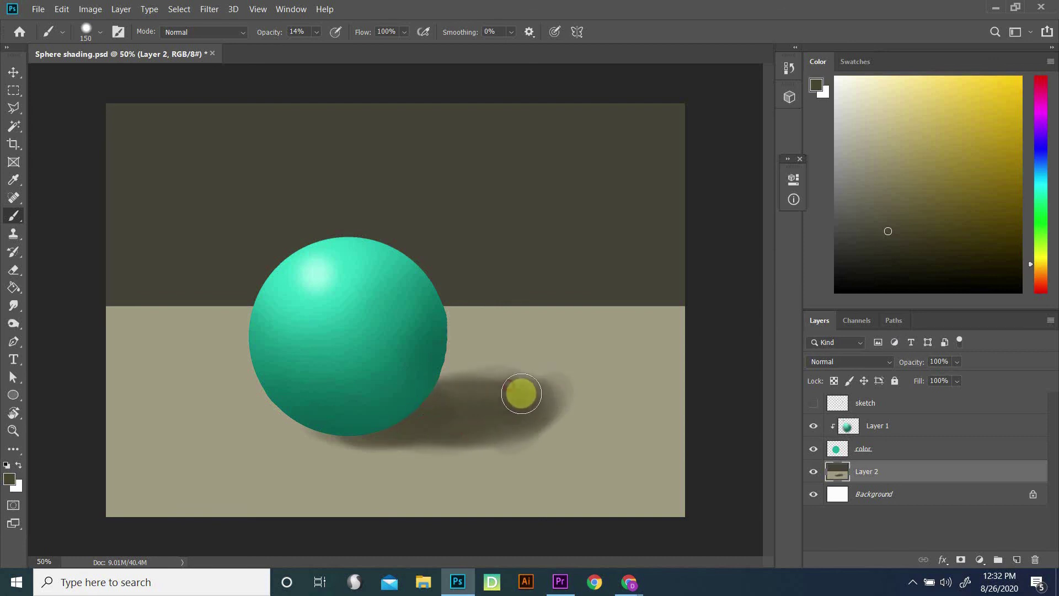
pyautogui.moveTo(489, 444)
pyautogui.mouseDown()
pyautogui.moveTo(461, 434)
pyautogui.moveTo(493, 427)
pyautogui.moveTo(394, 436)
pyautogui.mouseUp()
pyautogui.moveTo(425, 433); pyautogui.dragTo(536, 404)
pyautogui.moveTo(456, 395); pyautogui.dragTo(540, 409)
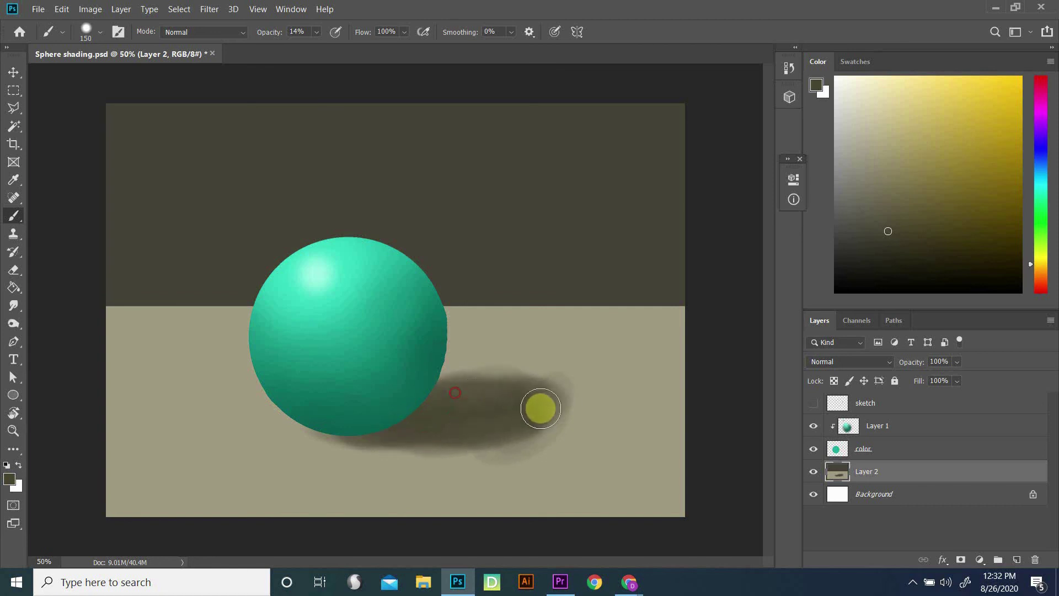
pyautogui.moveTo(488, 429); pyautogui.dragTo(560, 400)
pyautogui.moveTo(324, 425)
pyautogui.mouseDown()
pyautogui.moveTo(444, 429)
pyautogui.moveTo(431, 409)
pyautogui.moveTo(530, 417)
pyautogui.mouseUp()
pyautogui.moveTo(377, 424)
pyautogui.mouseDown()
pyautogui.moveTo(472, 423)
pyautogui.moveTo(525, 404)
pyautogui.mouseUp()
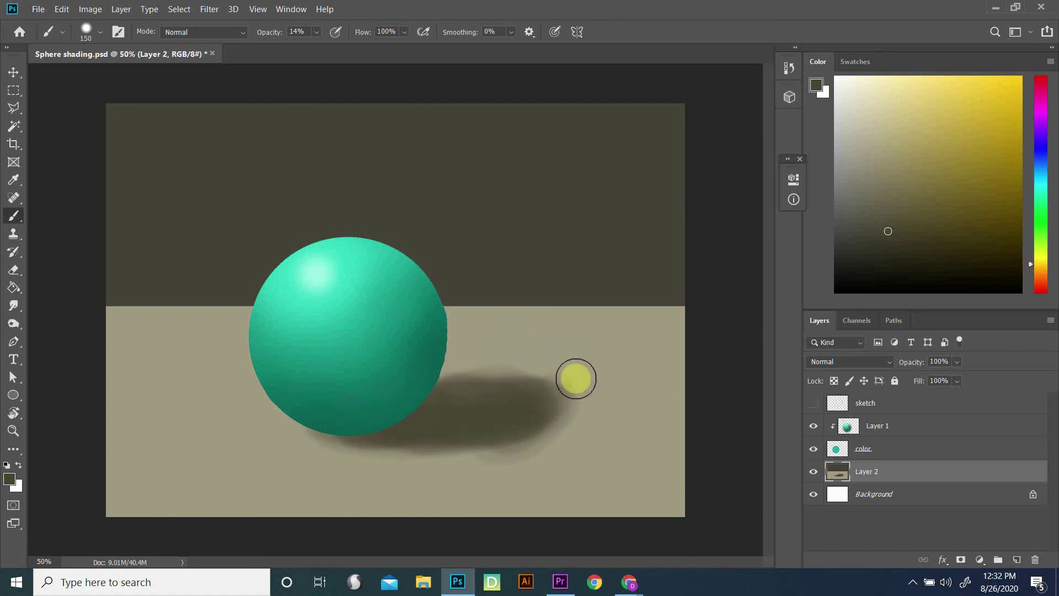
# Step: Sample the beige ground color and brush around the cast shadow's upper, outer and lower edges to trim and soften its outline
pyautogui.keyDown('alt'); pyautogui.click(582, 349); pyautogui.keyUp('alt')
pyautogui.moveTo(471, 359); pyautogui.dragTo(568, 372)
pyautogui.moveTo(485, 354); pyautogui.dragTo(573, 377)
pyautogui.moveTo(470, 362); pyautogui.dragTo(581, 385)
pyautogui.moveTo(529, 355); pyautogui.dragTo(589, 388)
pyautogui.moveTo(519, 353); pyautogui.dragTo(587, 381)
pyautogui.moveTo(513, 356); pyautogui.dragTo(571, 374)
pyautogui.moveTo(531, 362)
pyautogui.mouseDown()
pyautogui.moveTo(538, 458)
pyautogui.moveTo(497, 464)
pyautogui.mouseUp()
pyautogui.moveTo(468, 462)
pyautogui.mouseDown()
pyautogui.moveTo(587, 446)
pyautogui.moveTo(560, 462)
pyautogui.moveTo(402, 473)
pyautogui.moveTo(425, 477)
pyautogui.moveTo(568, 437)
pyautogui.moveTo(581, 388)
pyautogui.mouseUp()
pyautogui.moveTo(577, 384)
pyautogui.mouseDown()
pyautogui.moveTo(559, 380)
pyautogui.moveTo(564, 366)
pyautogui.mouseUp()
pyautogui.moveTo(454, 361); pyautogui.dragTo(585, 384)
pyautogui.moveTo(539, 345); pyautogui.dragTo(577, 361)
pyautogui.moveTo(454, 360); pyautogui.dragTo(567, 381)
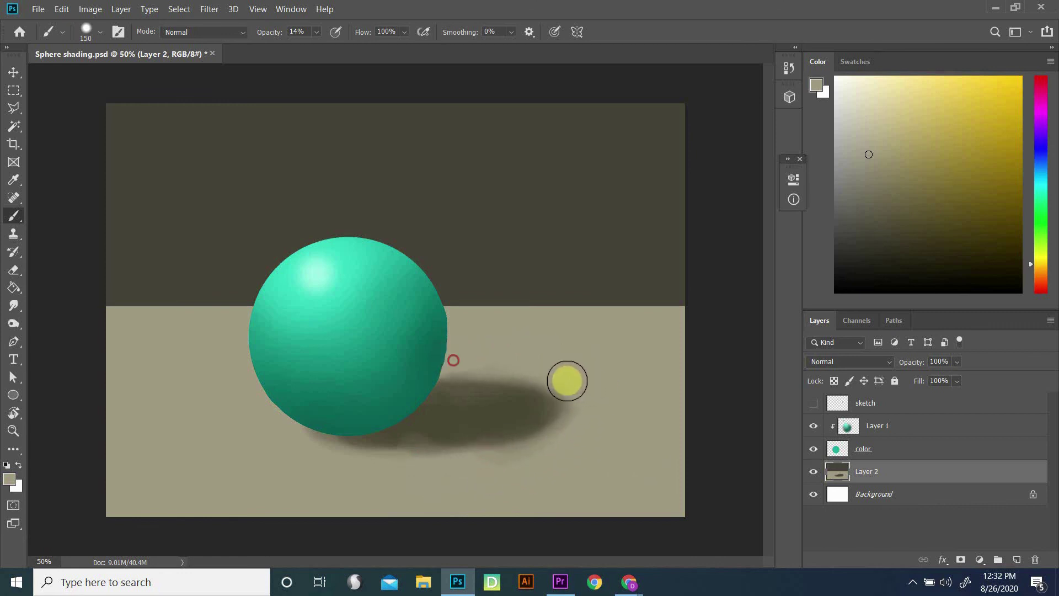
pyautogui.moveTo(573, 432); pyautogui.dragTo(535, 454)
# Step: Deepen the cast shadow where it meets the sphere, using its sampled color and a darker olive brown
pyautogui.keyDown('alt'); pyautogui.click(473, 404); pyautogui.keyUp('alt')
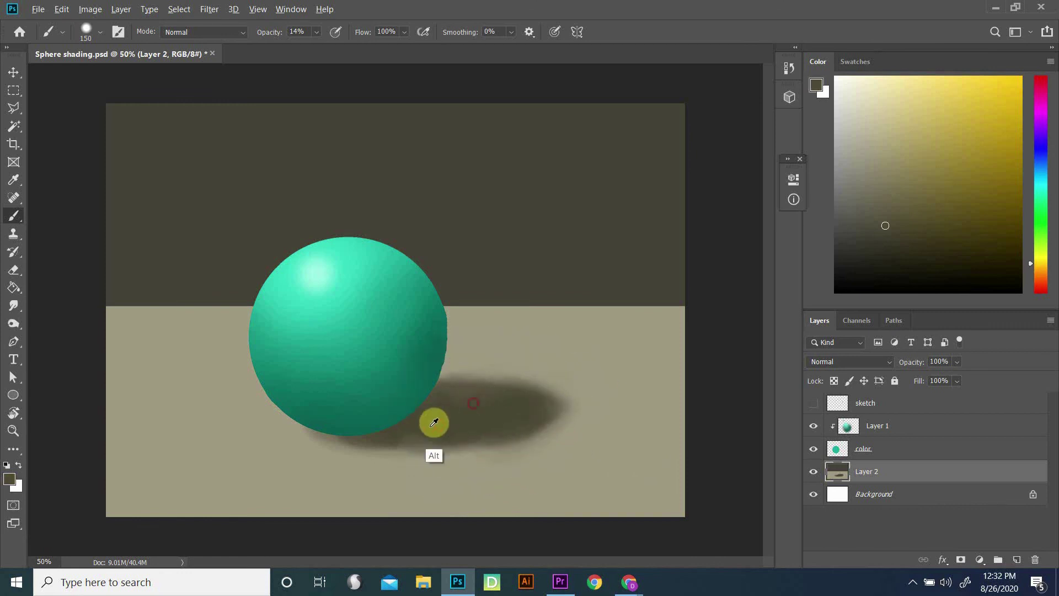
pyautogui.moveTo(409, 430)
pyautogui.mouseDown()
pyautogui.moveTo(452, 428)
pyautogui.moveTo(407, 430)
pyautogui.moveTo(421, 430)
pyautogui.mouseUp()
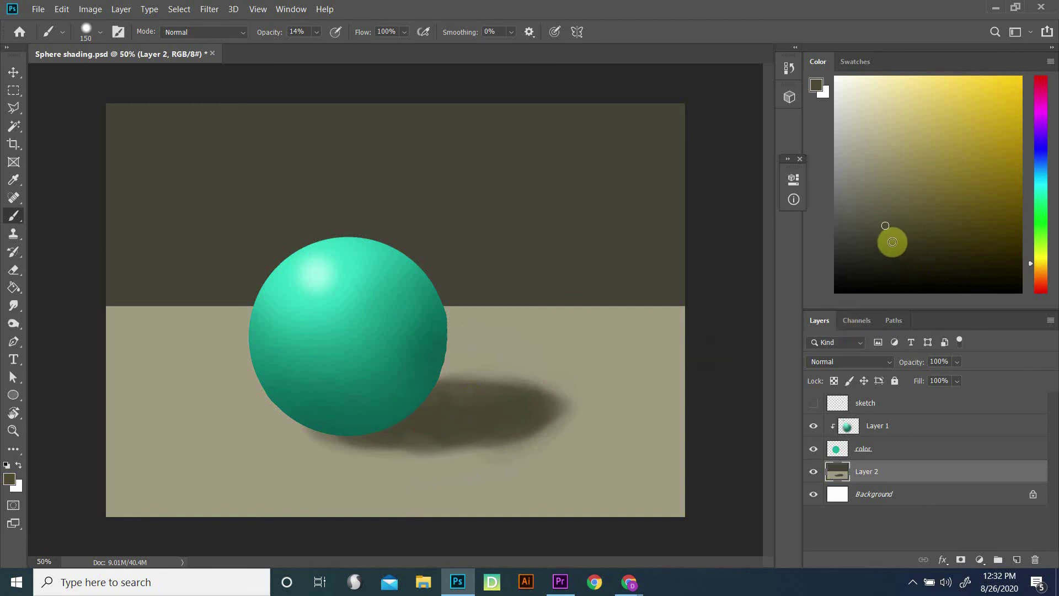
pyautogui.moveTo(897, 249); pyautogui.dragTo(900, 249)
pyautogui.moveTo(387, 424)
pyautogui.mouseDown()
pyautogui.moveTo(434, 393)
pyautogui.moveTo(420, 431)
pyautogui.moveTo(379, 426)
pyautogui.moveTo(397, 414)
pyautogui.mouseUp()
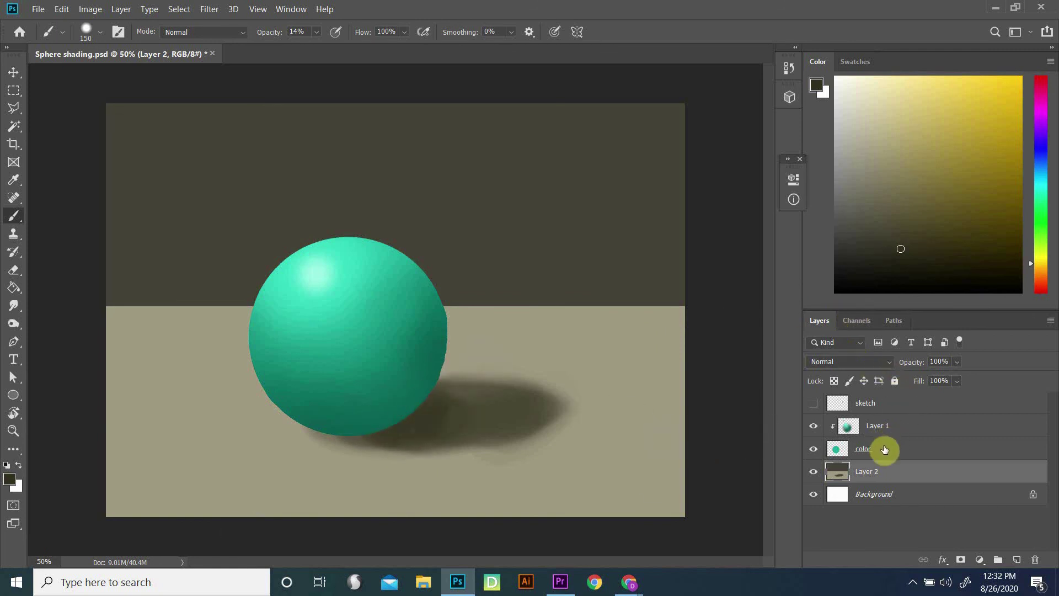
# Step: On Layer 1, sample the dark green of the sphere's shaded side and darken its bottom and lower-right edge
pyautogui.click(891, 429)
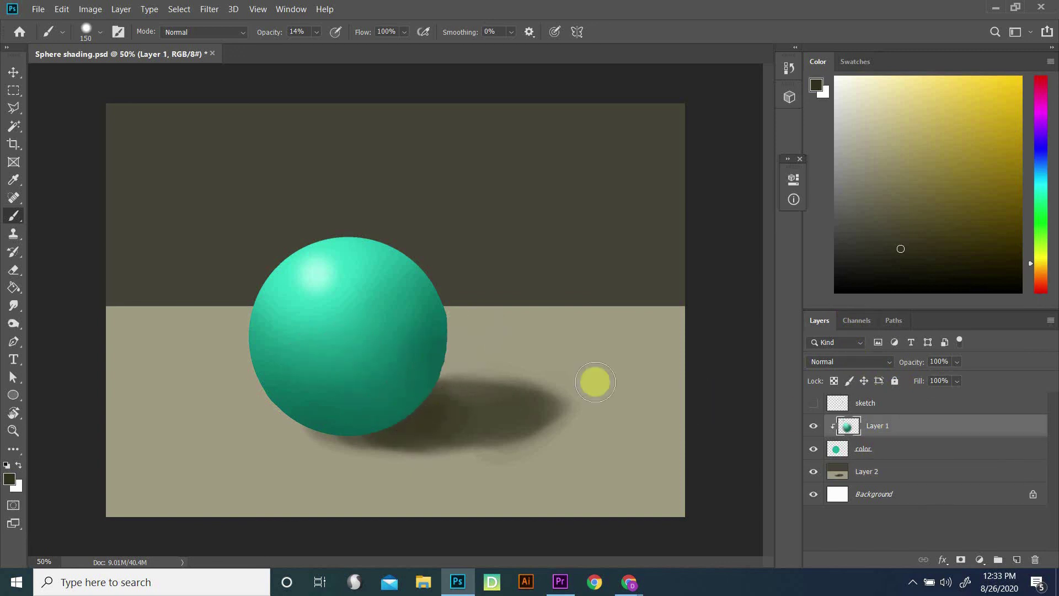
pyautogui.press('alt')
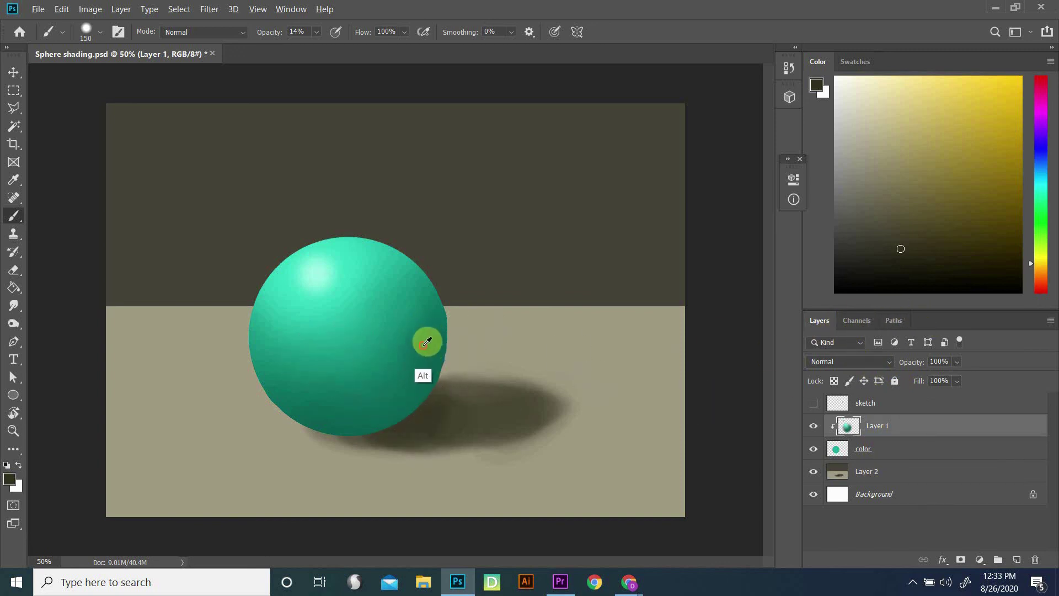
pyautogui.click(427, 342)
pyautogui.hotkey('ctrl', 'z')
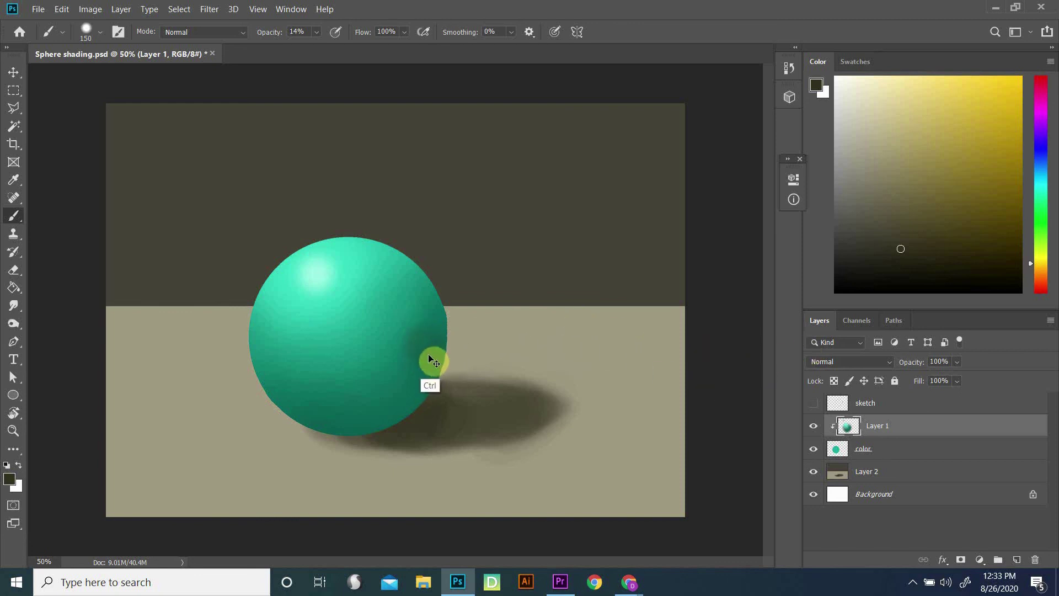
pyautogui.keyDown('alt'); pyautogui.click(421, 364); pyautogui.keyUp('alt')
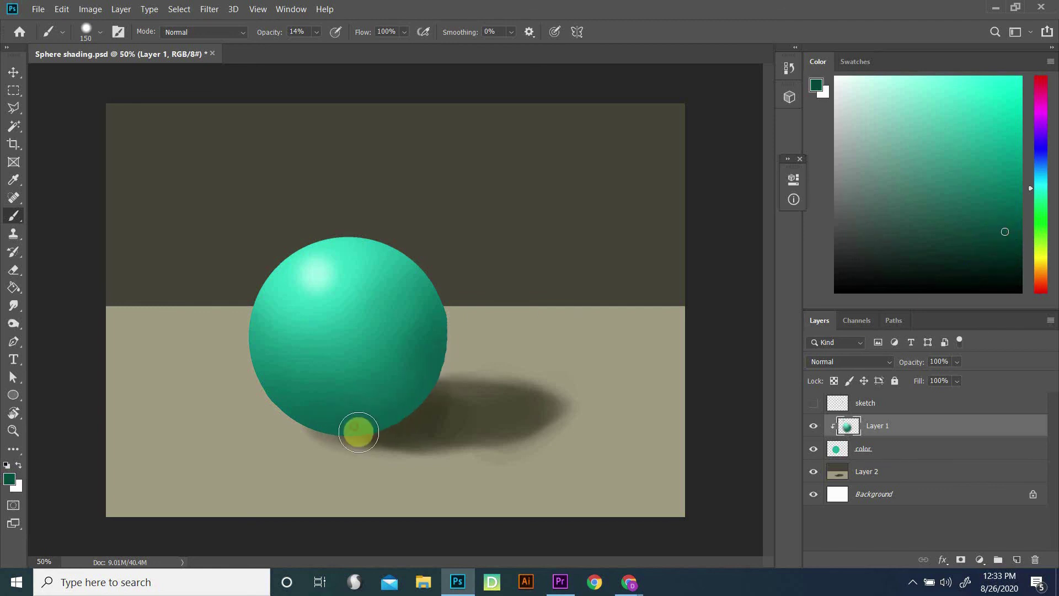
pyautogui.moveTo(359, 432)
pyautogui.mouseDown()
pyautogui.moveTo(390, 412)
pyautogui.moveTo(426, 368)
pyautogui.mouseUp()
pyautogui.moveTo(312, 426)
pyautogui.mouseDown()
pyautogui.moveTo(436, 341)
pyautogui.moveTo(406, 408)
pyautogui.mouseUp()
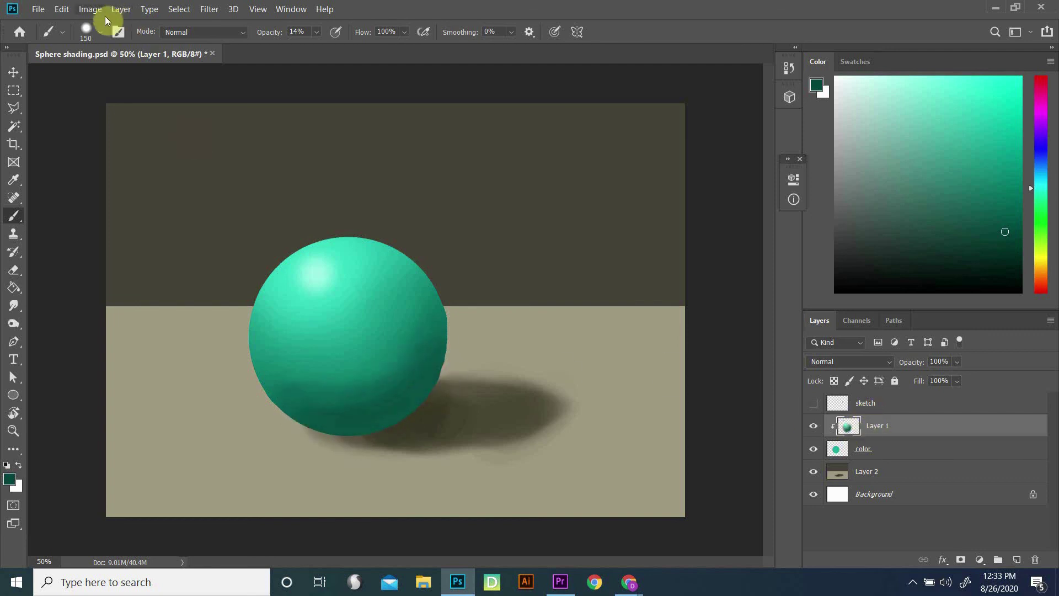
# Step: Build up a dark green core shadow with soft strokes curving across the sphere's lower part and up its right side
pyautogui.click(100, 32)
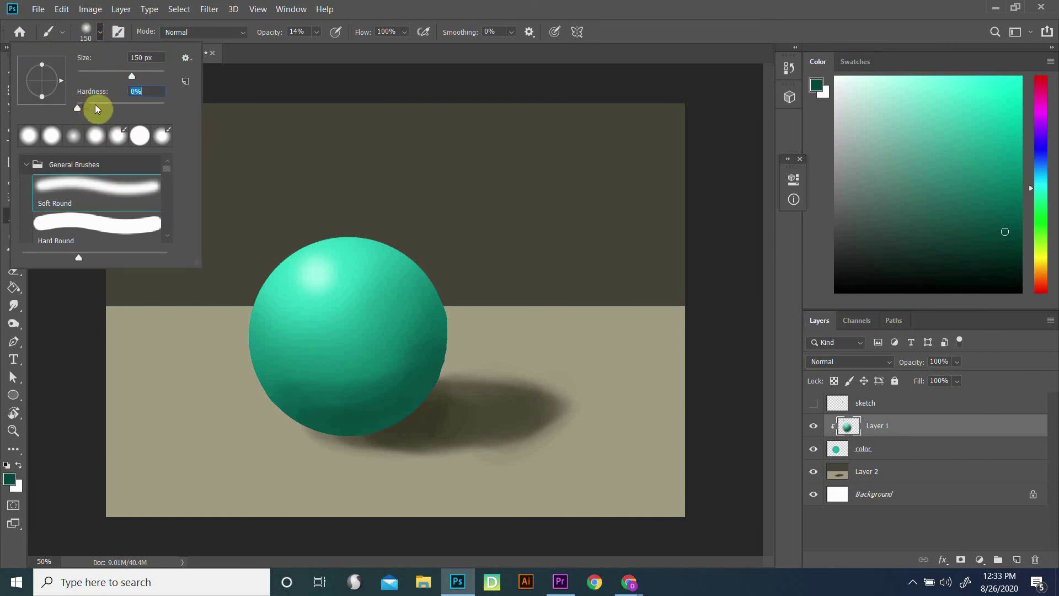
pyautogui.click(344, 412)
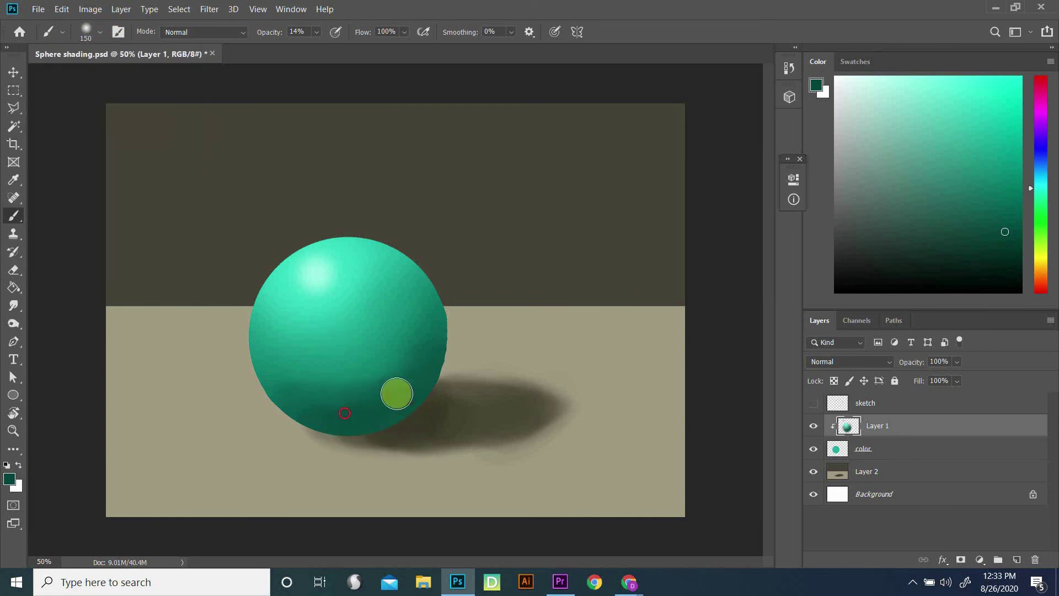
pyautogui.moveTo(396, 394); pyautogui.dragTo(420, 358)
pyautogui.moveTo(348, 399); pyautogui.dragTo(419, 340)
pyautogui.moveTo(399, 383); pyautogui.dragTo(424, 309)
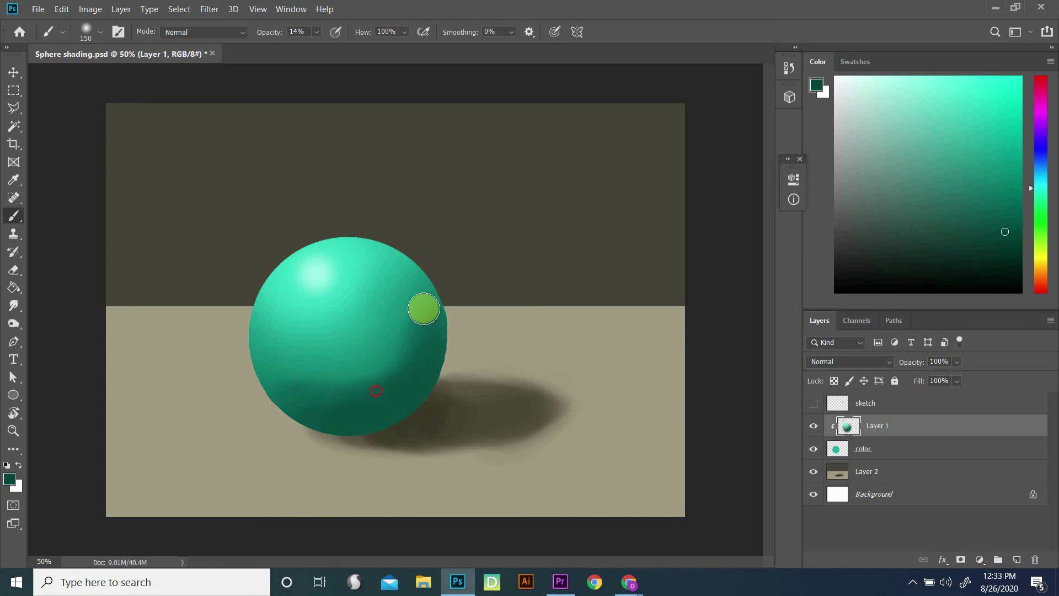
pyautogui.moveTo(350, 394)
pyautogui.mouseDown()
pyautogui.moveTo(414, 323)
pyautogui.moveTo(301, 396)
pyautogui.moveTo(401, 314)
pyautogui.moveTo(380, 397)
pyautogui.moveTo(343, 382)
pyautogui.moveTo(427, 282)
pyautogui.moveTo(302, 407)
pyautogui.moveTo(297, 397)
pyautogui.moveTo(472, 300)
pyautogui.moveTo(397, 401)
pyautogui.moveTo(326, 386)
pyautogui.mouseUp()
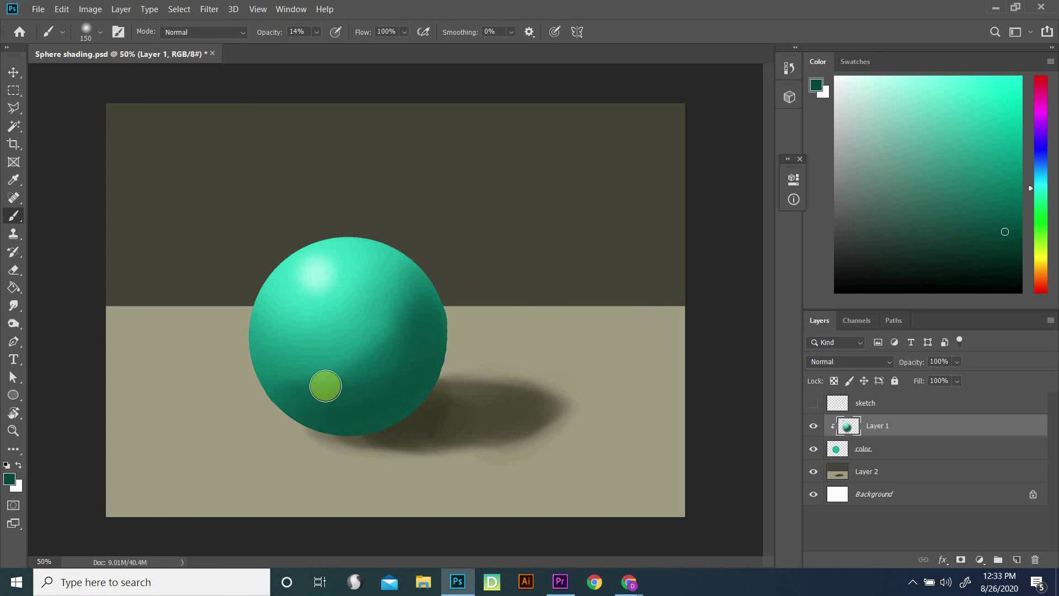
# Step: Sample the mid green from the sphere's lower-left side and brush a lighter band along its bottom edge
pyautogui.keyDown('alt'); pyautogui.click(285, 365); pyautogui.keyUp('alt')
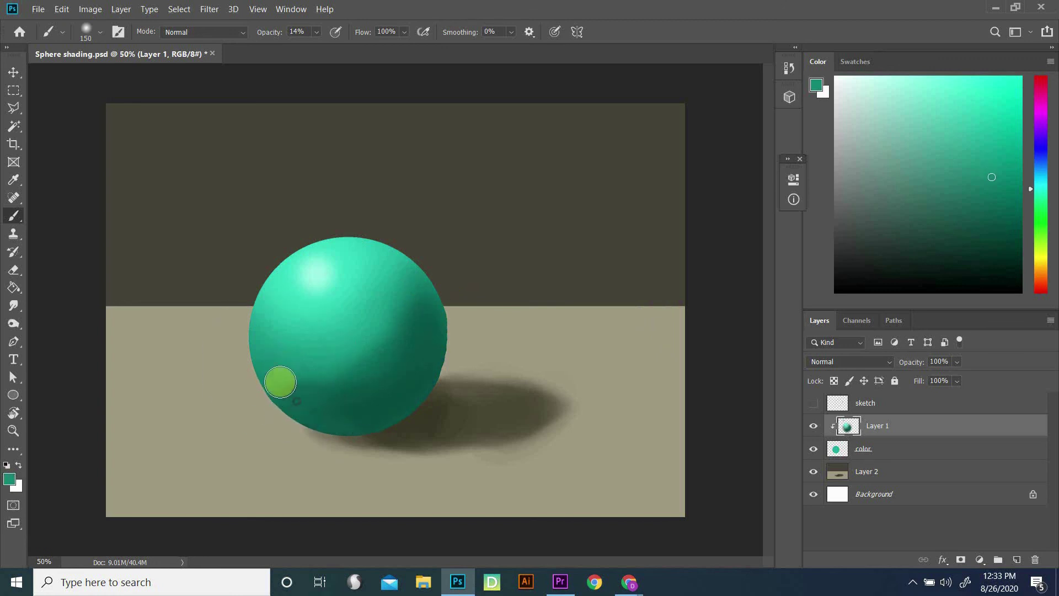
pyautogui.moveTo(297, 413)
pyautogui.mouseDown()
pyautogui.moveTo(326, 412)
pyautogui.moveTo(309, 423)
pyautogui.moveTo(409, 404)
pyautogui.moveTo(395, 419)
pyautogui.moveTo(421, 393)
pyautogui.mouseUp()
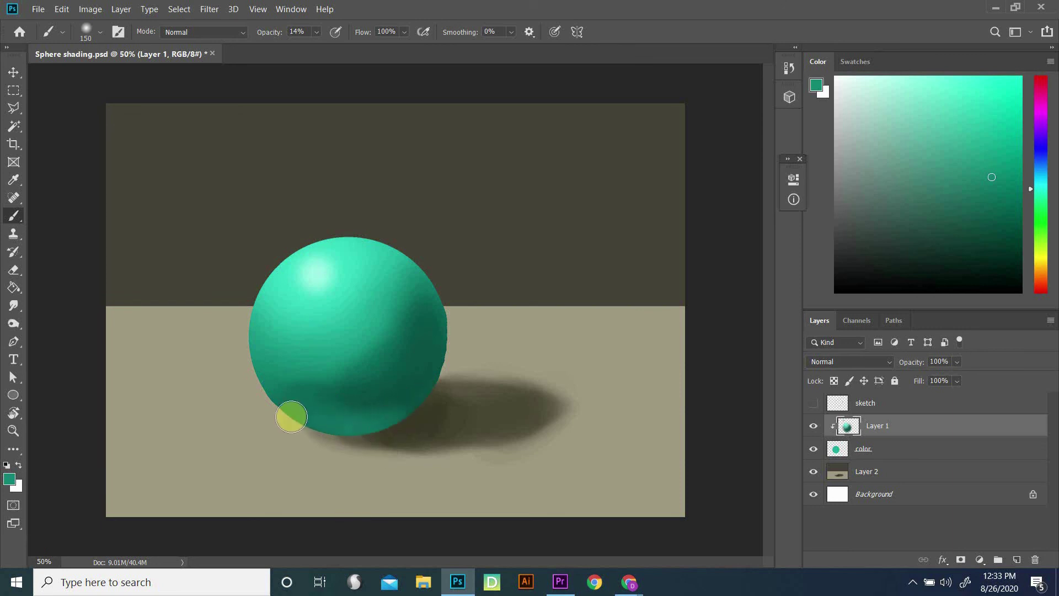
pyautogui.moveTo(289, 424)
pyautogui.mouseDown()
pyautogui.moveTo(346, 437)
pyautogui.moveTo(447, 405)
pyautogui.mouseUp()
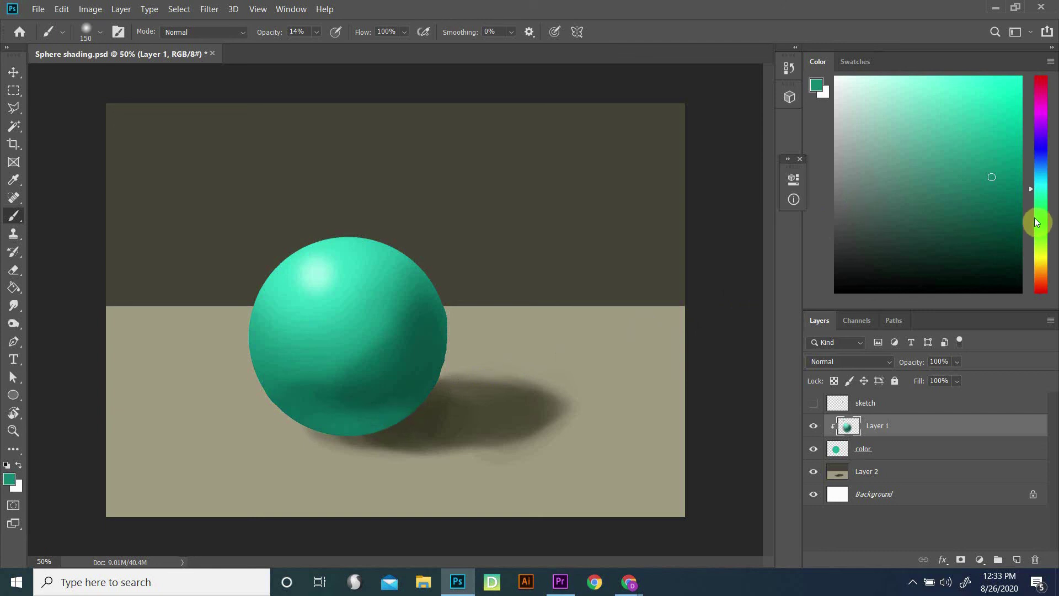
# Step: Choose a muted yellow-beige, lower the brush opacity to 6%, and paint faint reflected light along the sphere's bottom and lower-right edge
pyautogui.moveTo(1039, 271); pyautogui.dragTo(1040, 260)
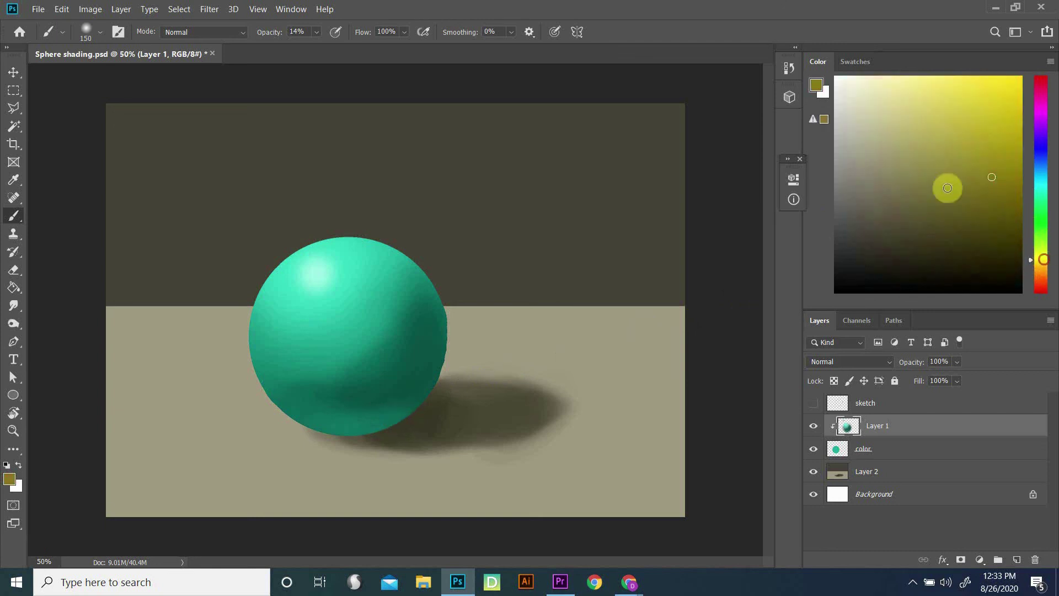
pyautogui.click(906, 156)
pyautogui.click(925, 155)
pyautogui.click(1041, 266)
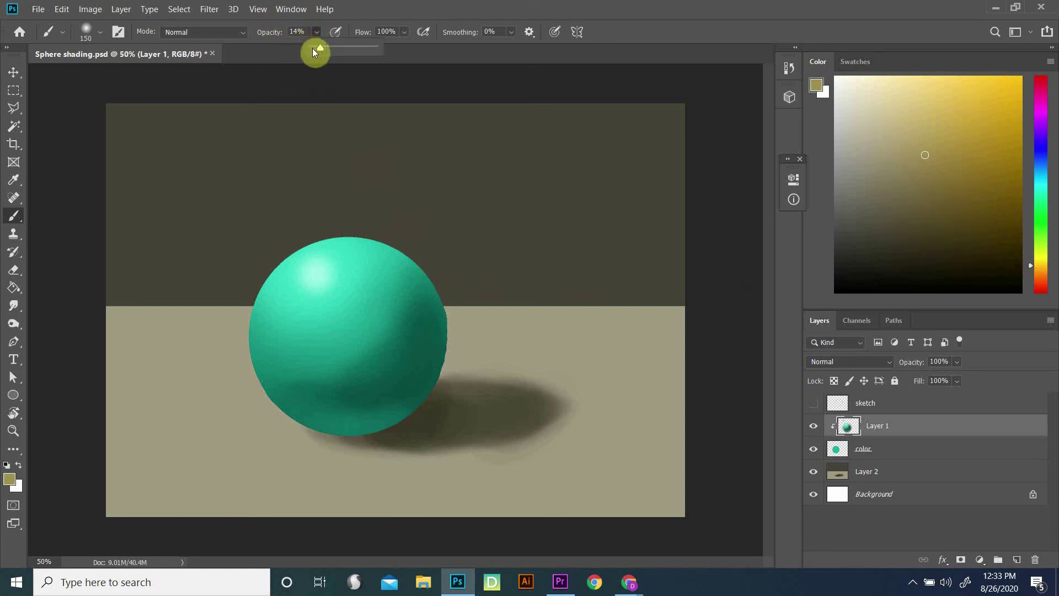
pyautogui.click(315, 48)
pyautogui.moveTo(413, 412); pyautogui.dragTo(353, 424)
pyautogui.moveTo(362, 425)
pyautogui.mouseDown()
pyautogui.moveTo(402, 418)
pyautogui.moveTo(432, 362)
pyautogui.mouseUp()
pyautogui.moveTo(425, 374)
pyautogui.mouseDown()
pyautogui.moveTo(409, 413)
pyautogui.moveTo(368, 422)
pyautogui.moveTo(442, 366)
pyautogui.moveTo(418, 411)
pyautogui.moveTo(337, 435)
pyautogui.moveTo(416, 411)
pyautogui.moveTo(342, 438)
pyautogui.moveTo(354, 443)
pyautogui.moveTo(330, 448)
pyautogui.moveTo(401, 417)
pyautogui.moveTo(315, 438)
pyautogui.moveTo(544, 369)
pyautogui.moveTo(380, 446)
pyautogui.moveTo(291, 436)
pyautogui.moveTo(392, 429)
pyautogui.moveTo(319, 432)
pyautogui.moveTo(324, 421)
pyautogui.moveTo(406, 421)
pyautogui.moveTo(424, 366)
pyautogui.mouseUp()
# Step: Blend the reflected light into the core shadow with greens sampled from the sphere's lower half
pyautogui.keyDown('alt'); pyautogui.click(429, 356); pyautogui.keyUp('alt')
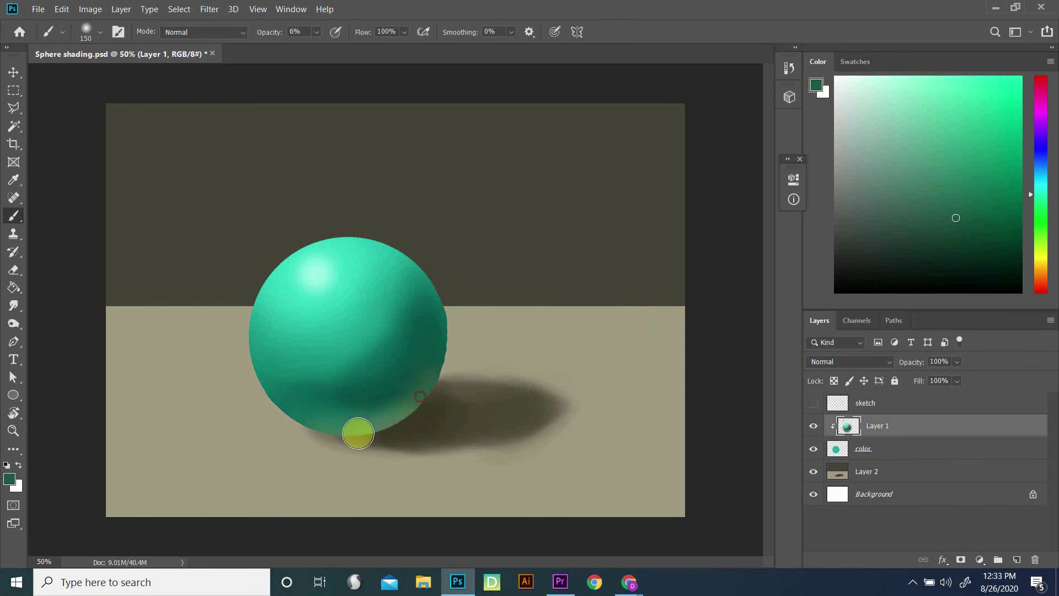
pyautogui.moveTo(414, 390); pyautogui.dragTo(267, 409)
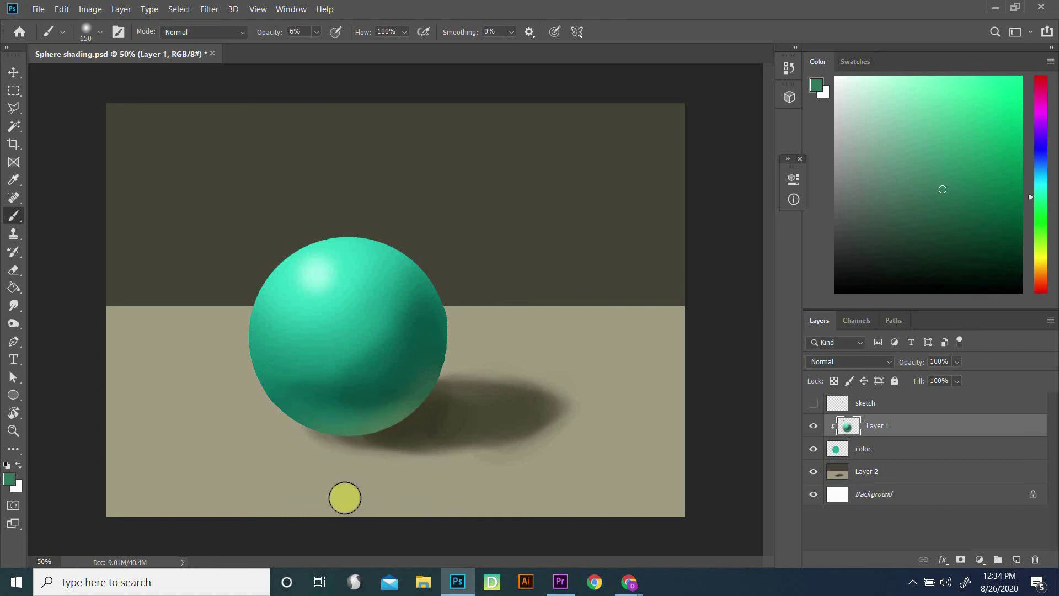
pyautogui.click(321, 383)
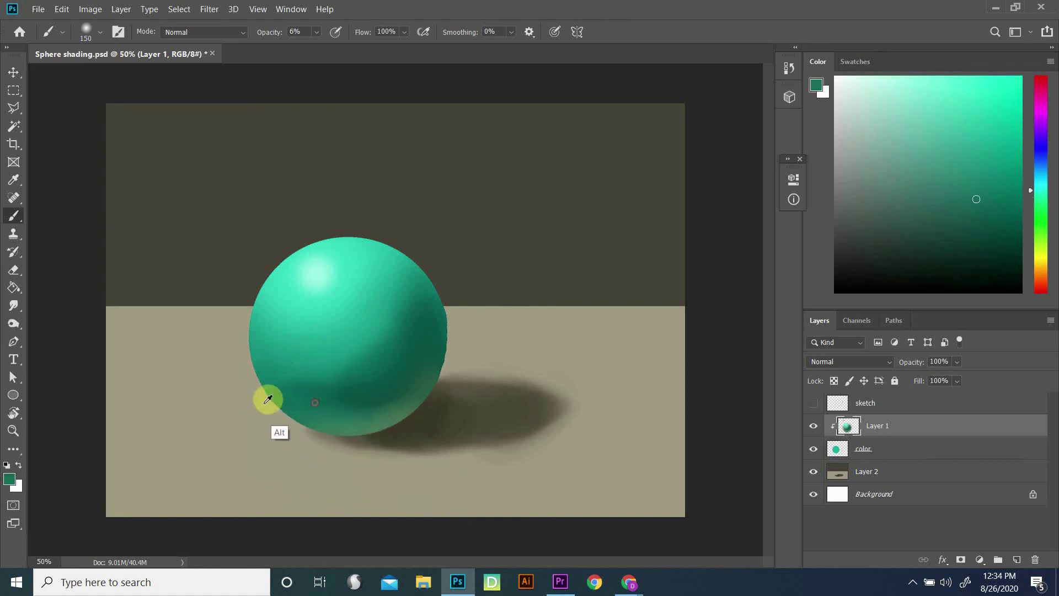
pyautogui.keyDown('alt'); pyautogui.click(285, 360); pyautogui.keyUp('alt')
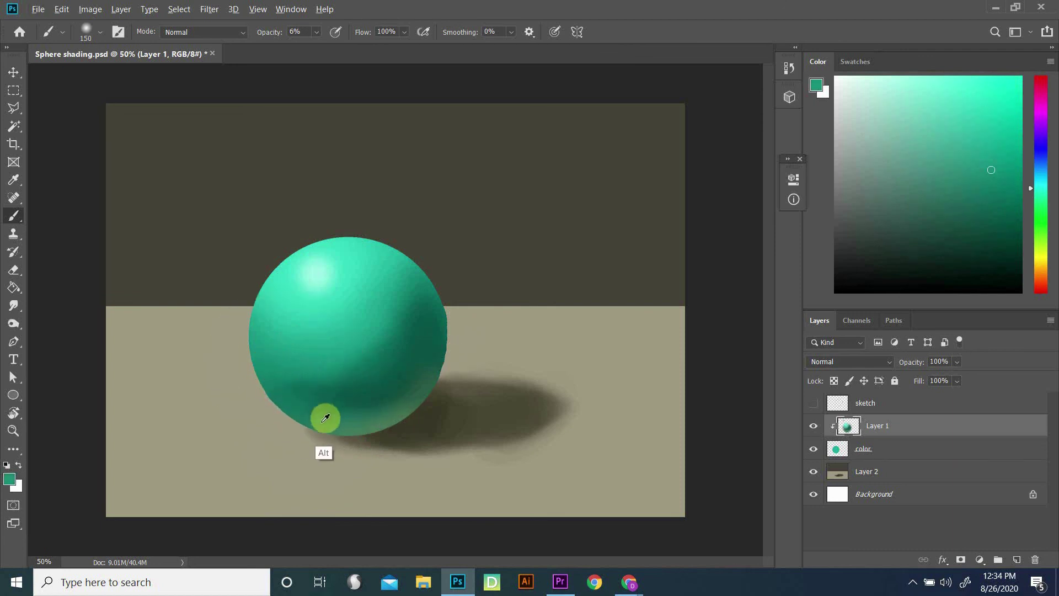
pyautogui.keyDown('alt'); pyautogui.click(377, 374); pyautogui.keyUp('alt')
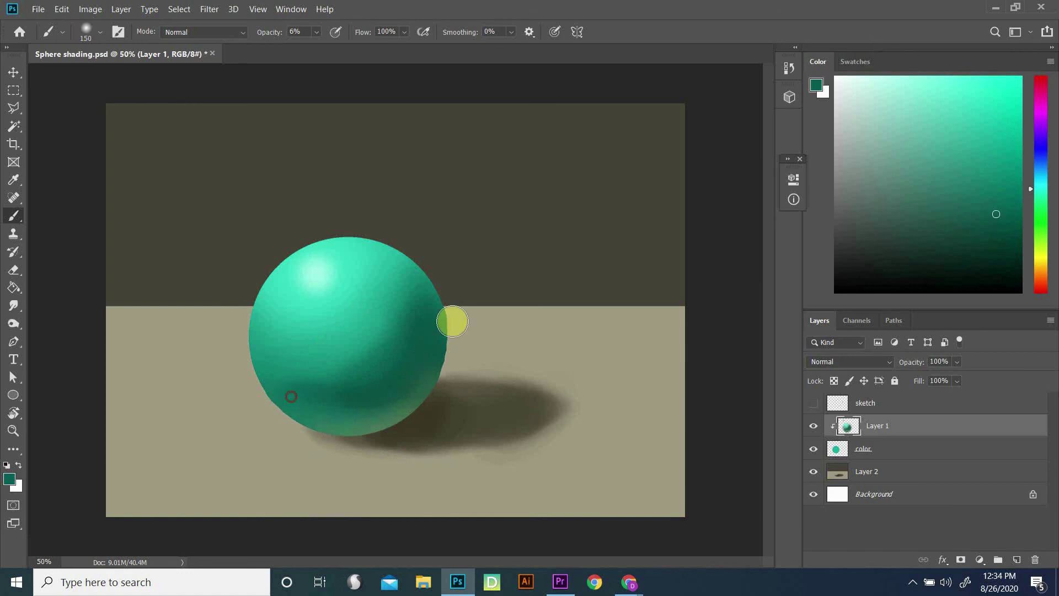